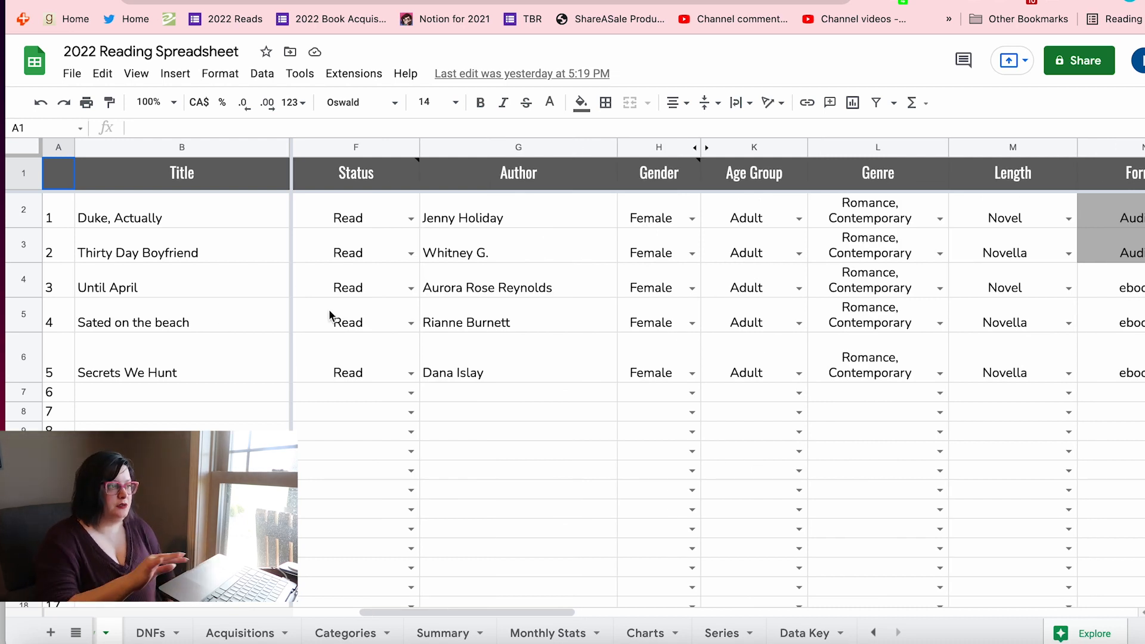
Step: Look across the book log's columns, from the Month header to the Content Notes and Tropes of Secrets We Hunt
drag(486, 609, 411, 607)
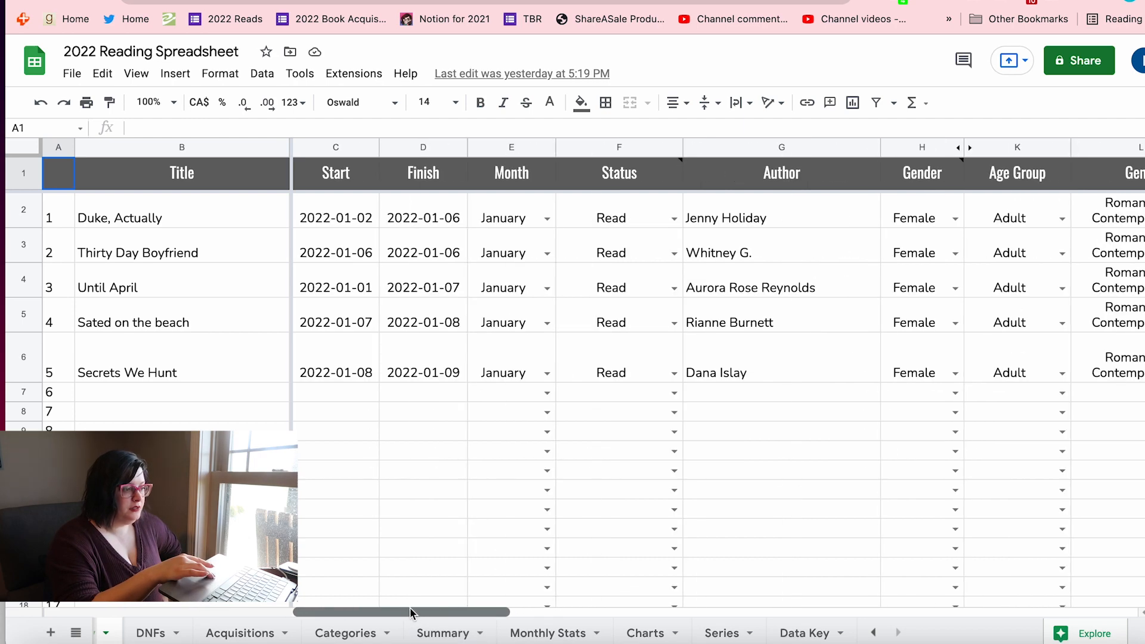
click(532, 187)
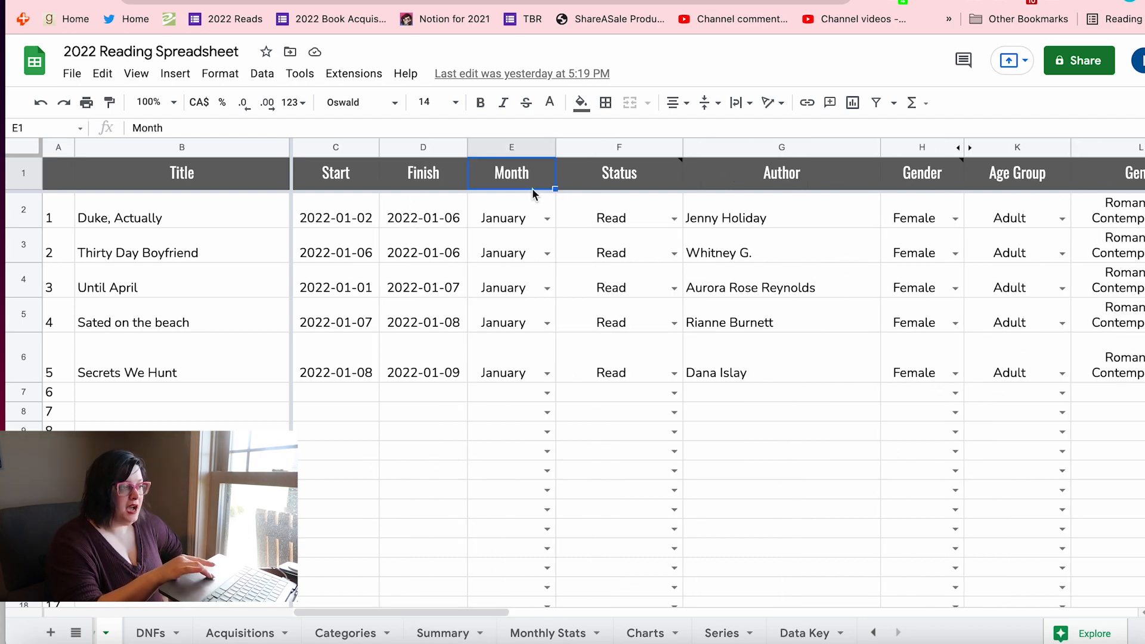
drag(463, 606, 845, 607)
click(880, 374)
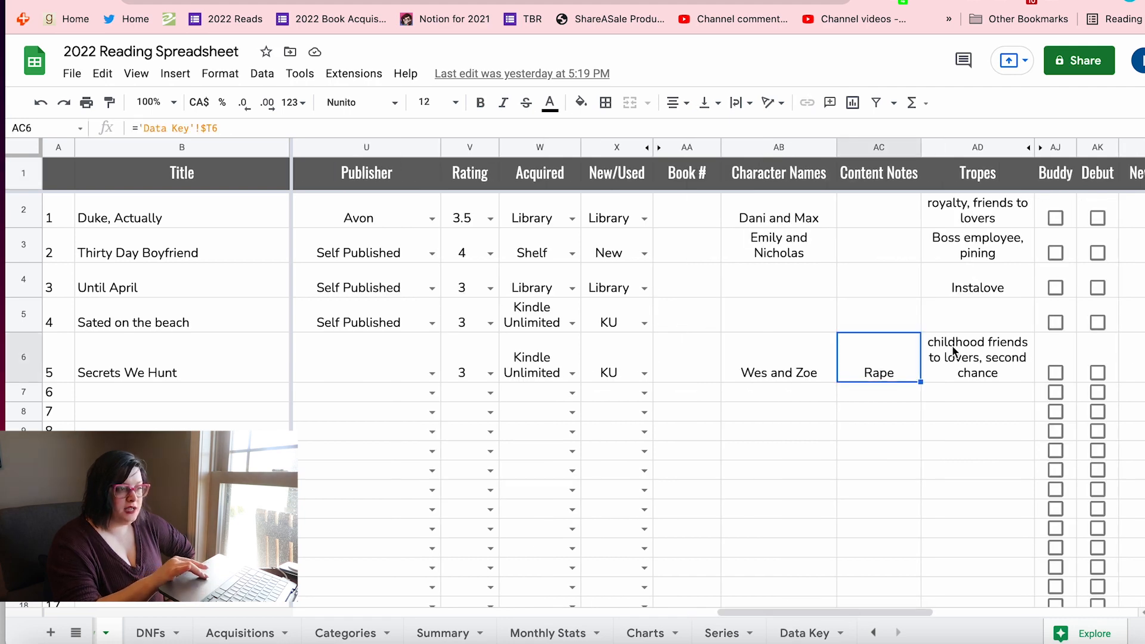
click(954, 353)
drag(760, 614, 847, 609)
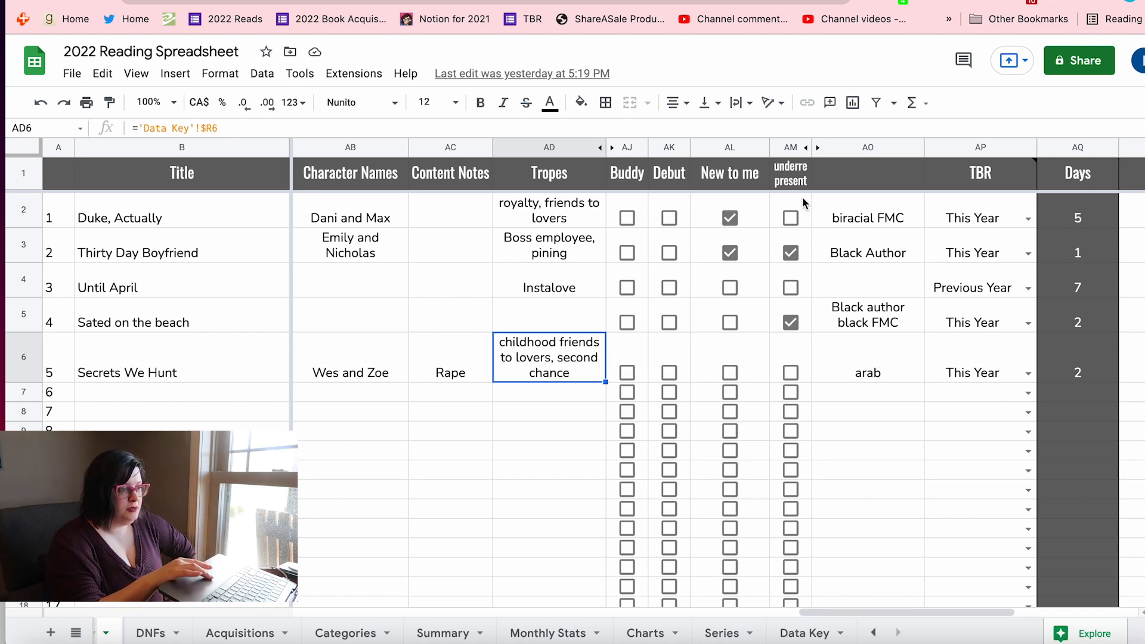
Step: Enter "underepresented" as the header of the unlabelled column AO, just before TBR
click(873, 184)
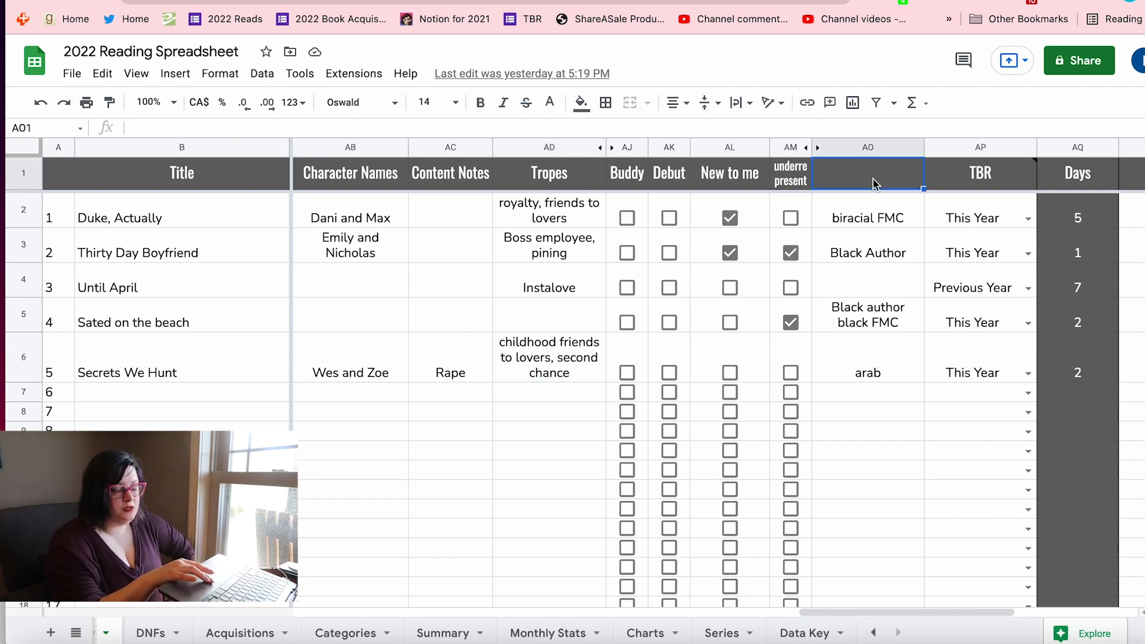
text(un)
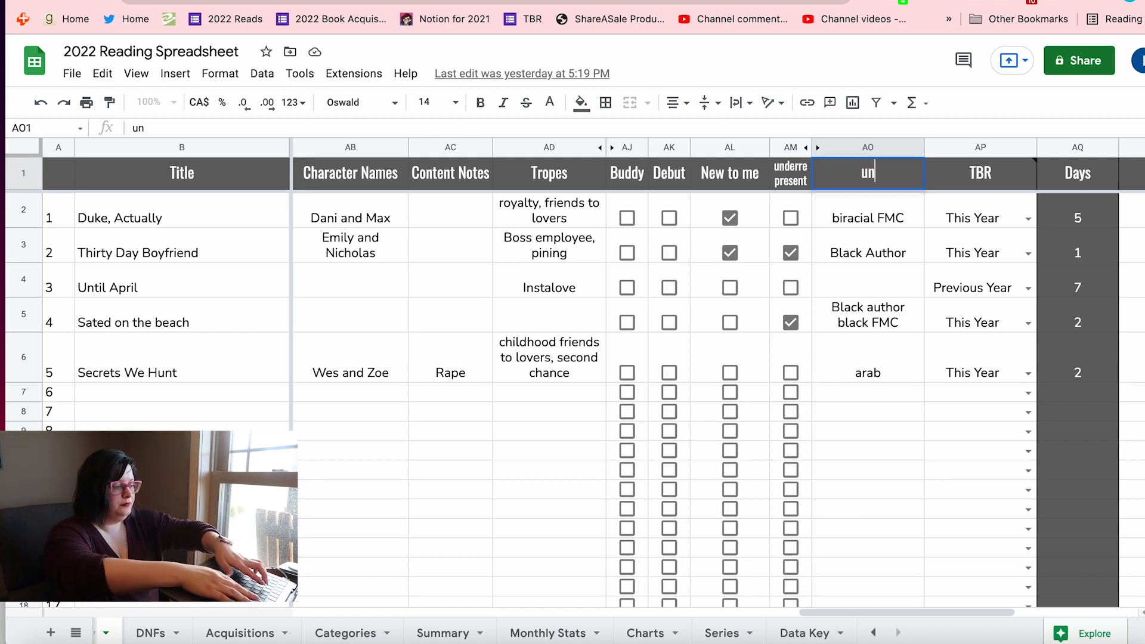
text(derepresented)
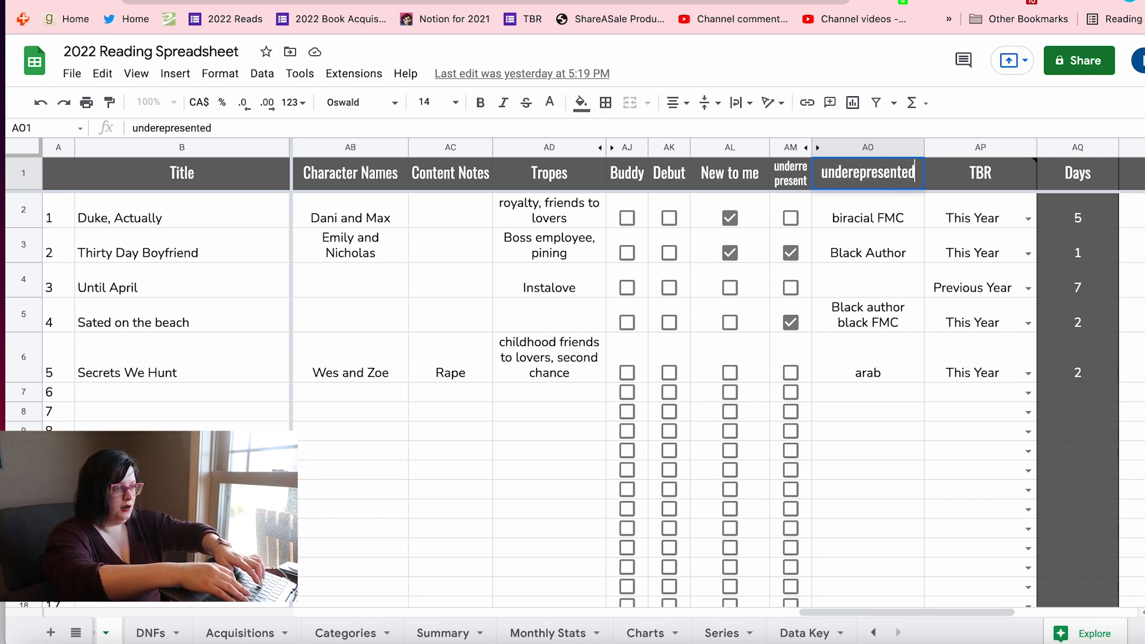
key(Return)
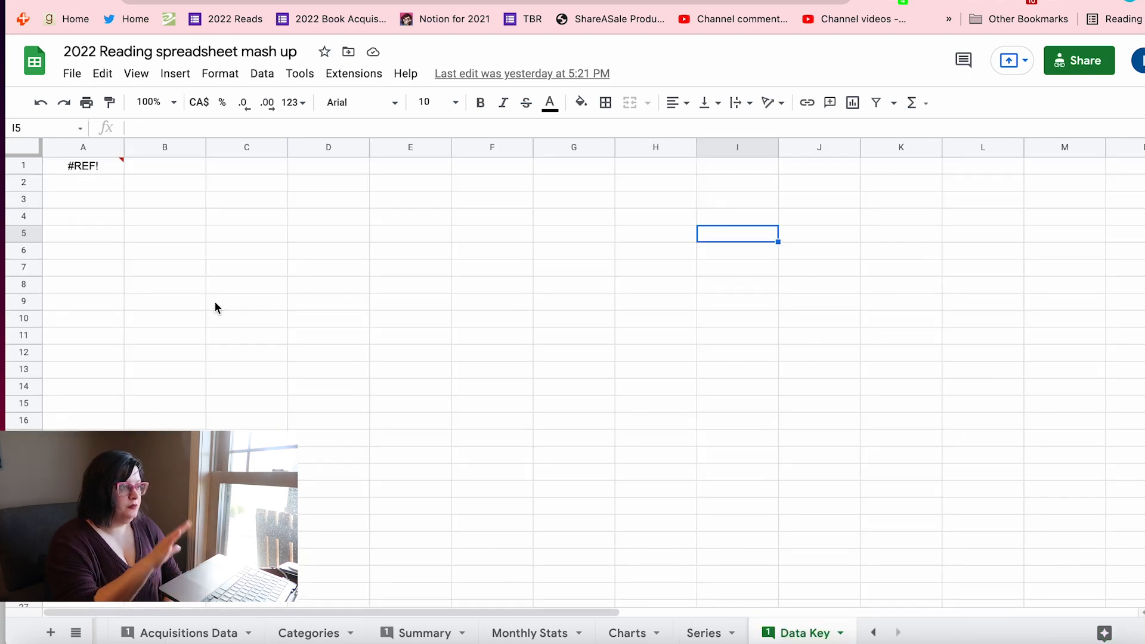
Step: Review the GetStarted, BookSurvey, Categories and Acquisitions Data sheets of the mash-up spreadsheet
click(874, 632)
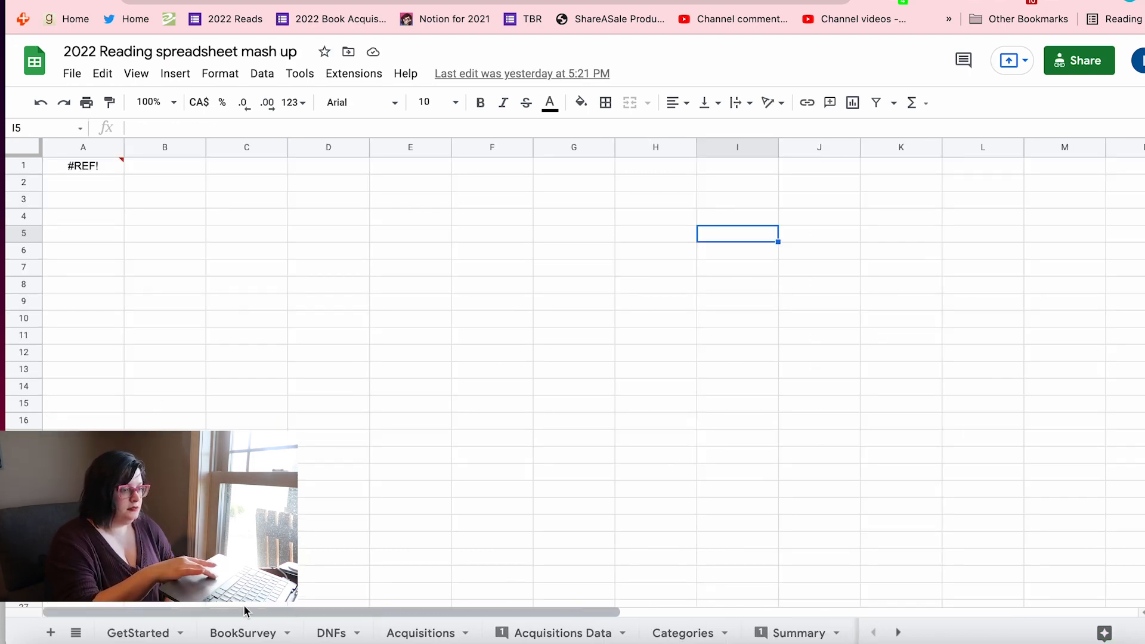
click(147, 635)
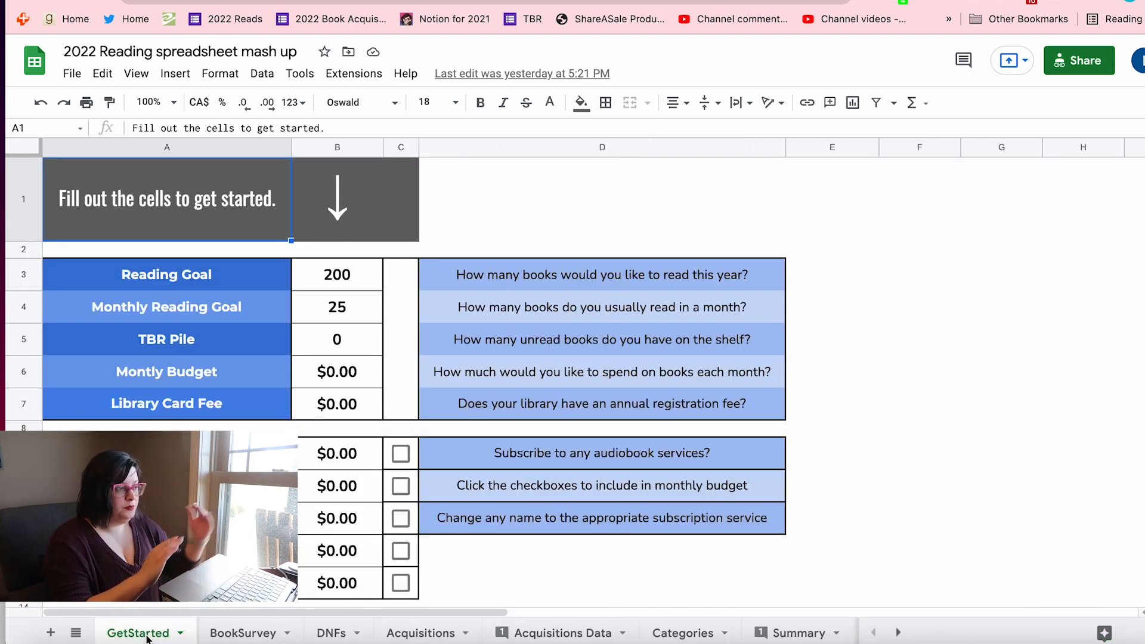
click(242, 634)
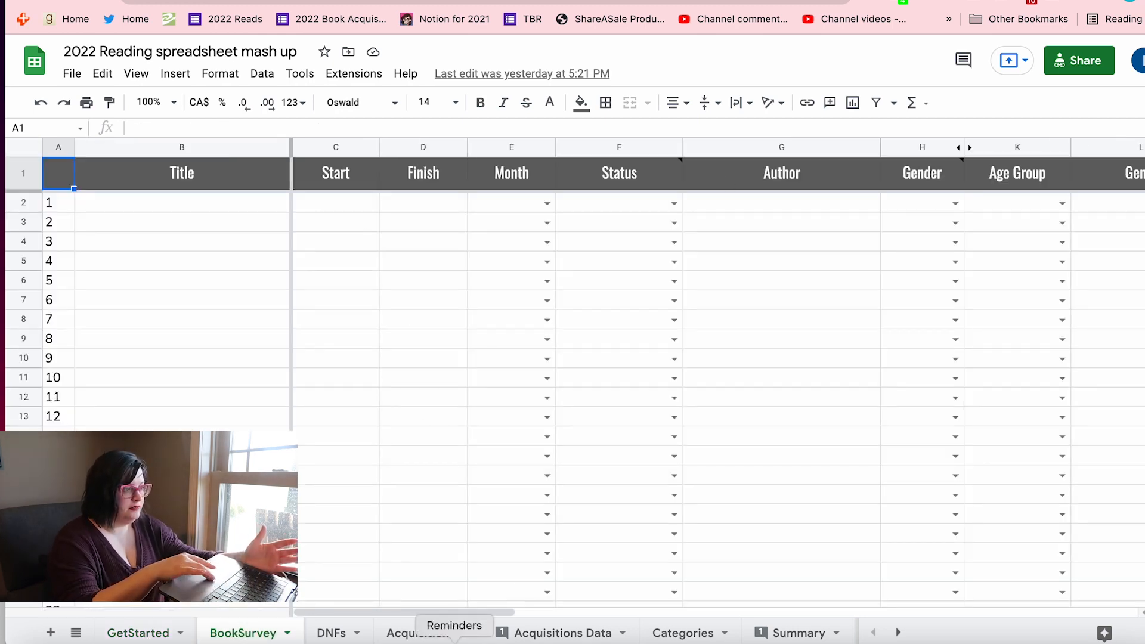
drag(484, 612, 931, 603)
click(683, 634)
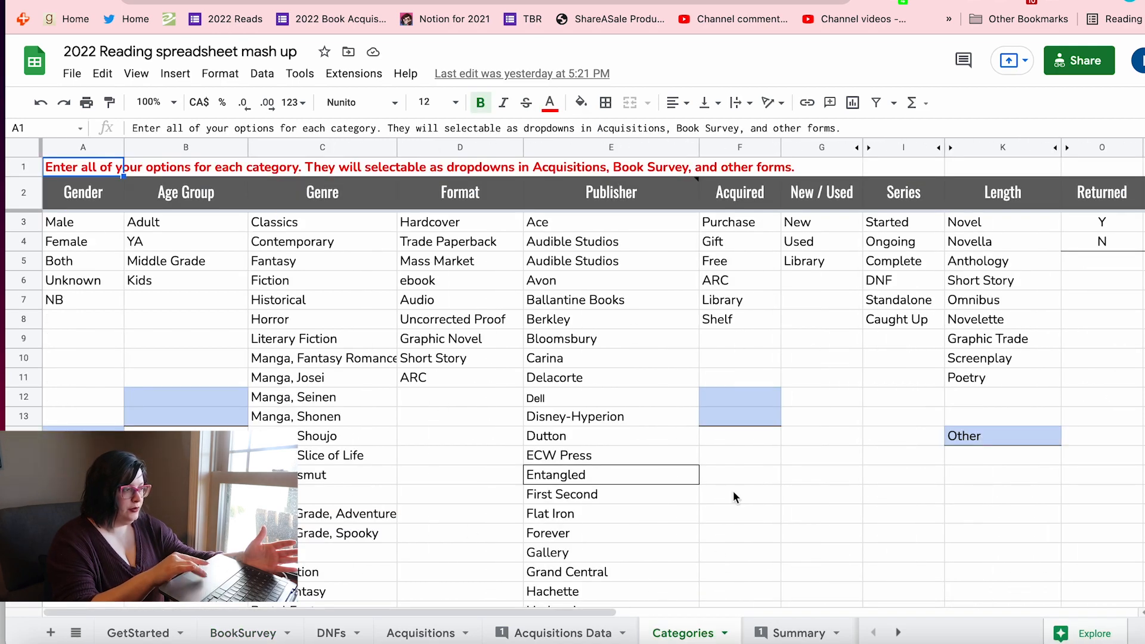
click(509, 636)
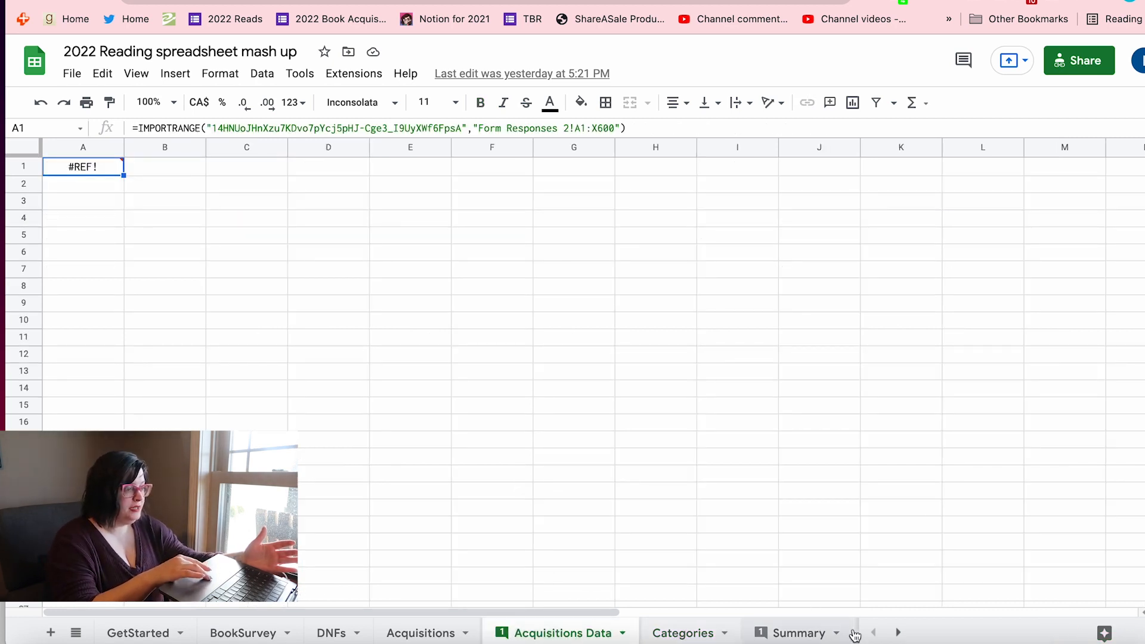
Step: Check the Series and Data Key sheets of the mash-up spreadsheet
click(899, 632)
click(772, 636)
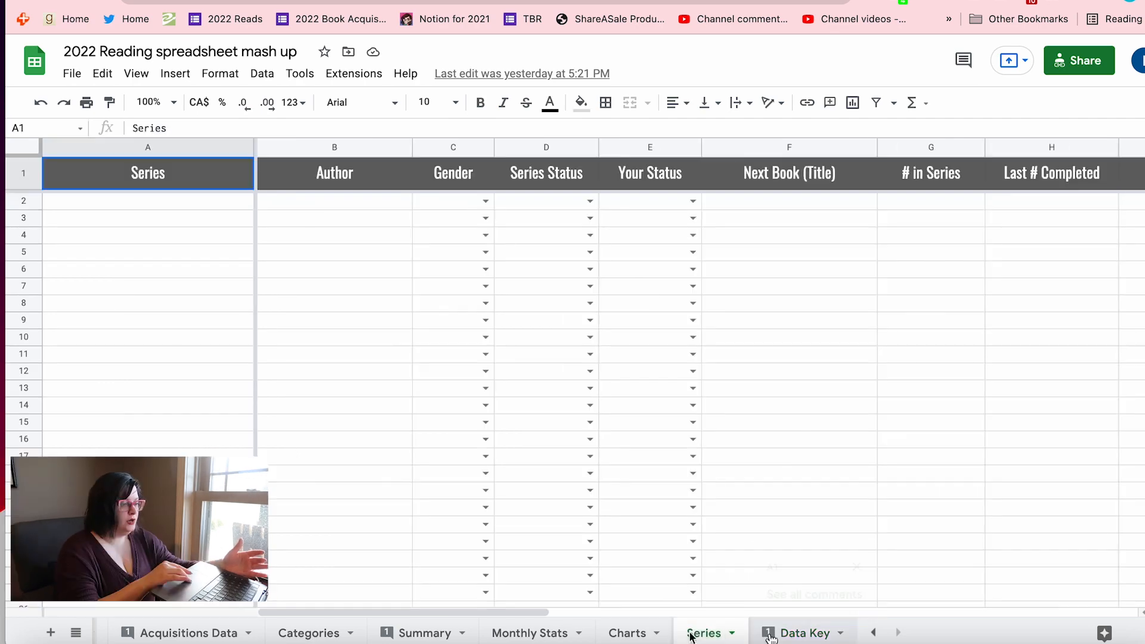
click(770, 636)
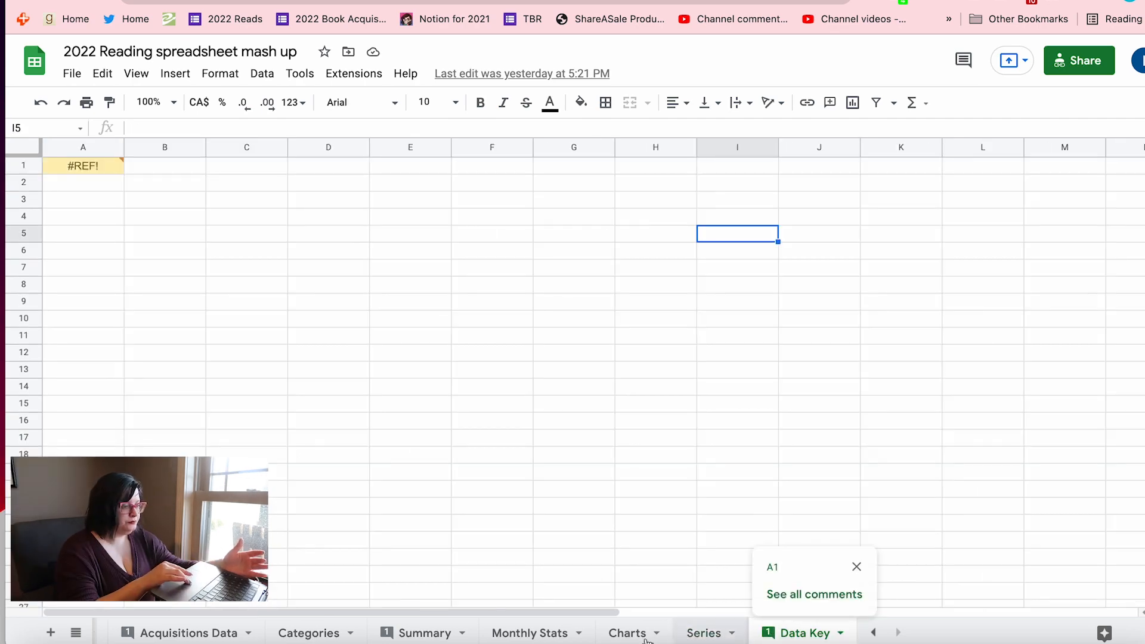
Step: On the Summary sheet, move the goal value 200 from N2 to N1 beside Books Read, and select the progress bar cell
click(448, 633)
drag(477, 616, 665, 611)
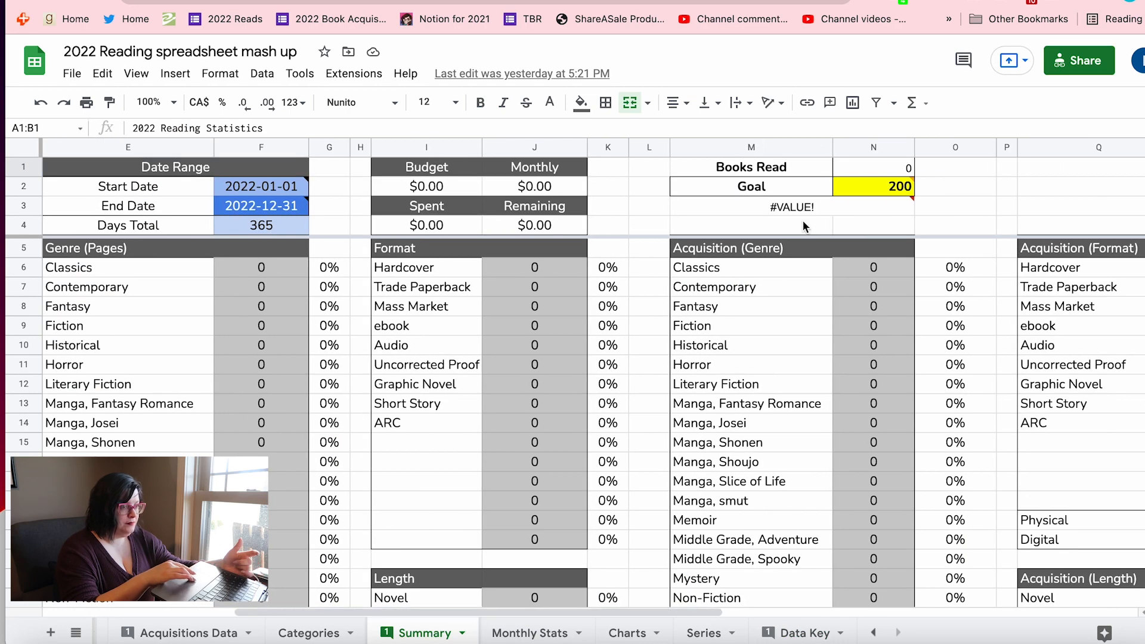
click(868, 188)
drag(872, 177, 872, 174)
click(872, 184)
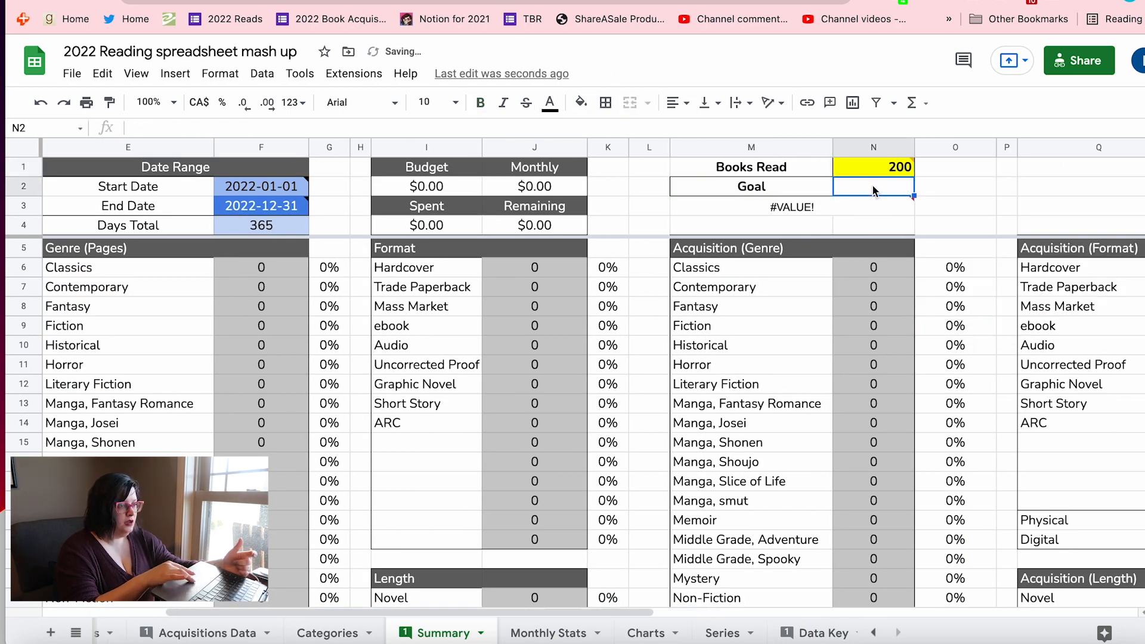
click(843, 203)
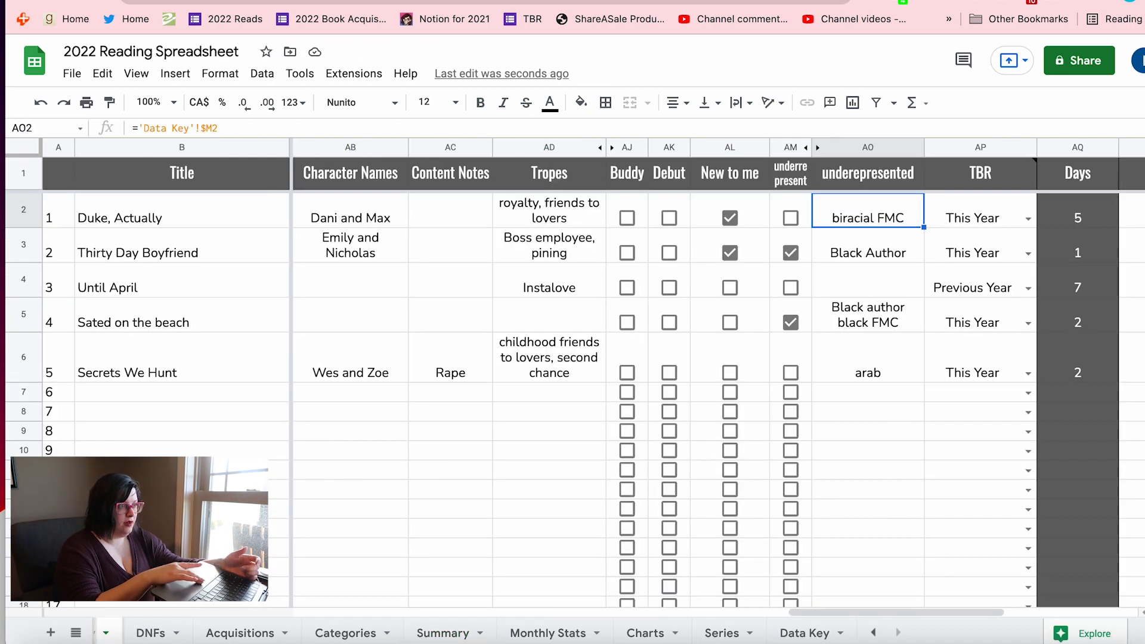
Step: Inspect the Books Read, Goal and progress bar cells on the 2022 Reading Spreadsheet's Summary sheet, and check the mash-up's Data Key sheet
click(447, 632)
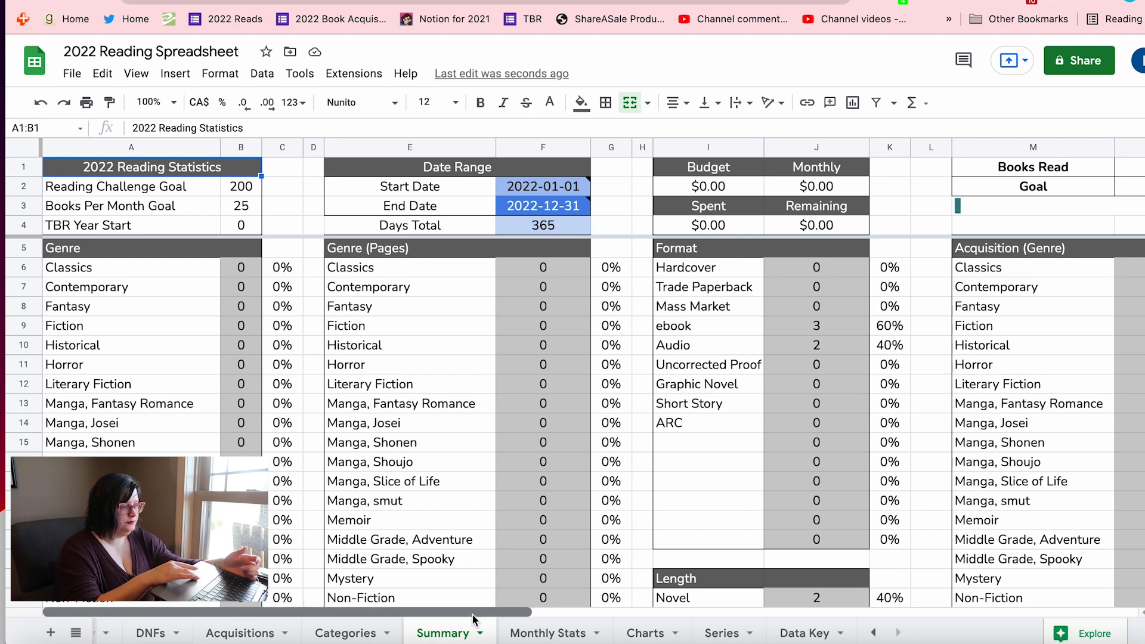
drag(471, 614, 635, 611)
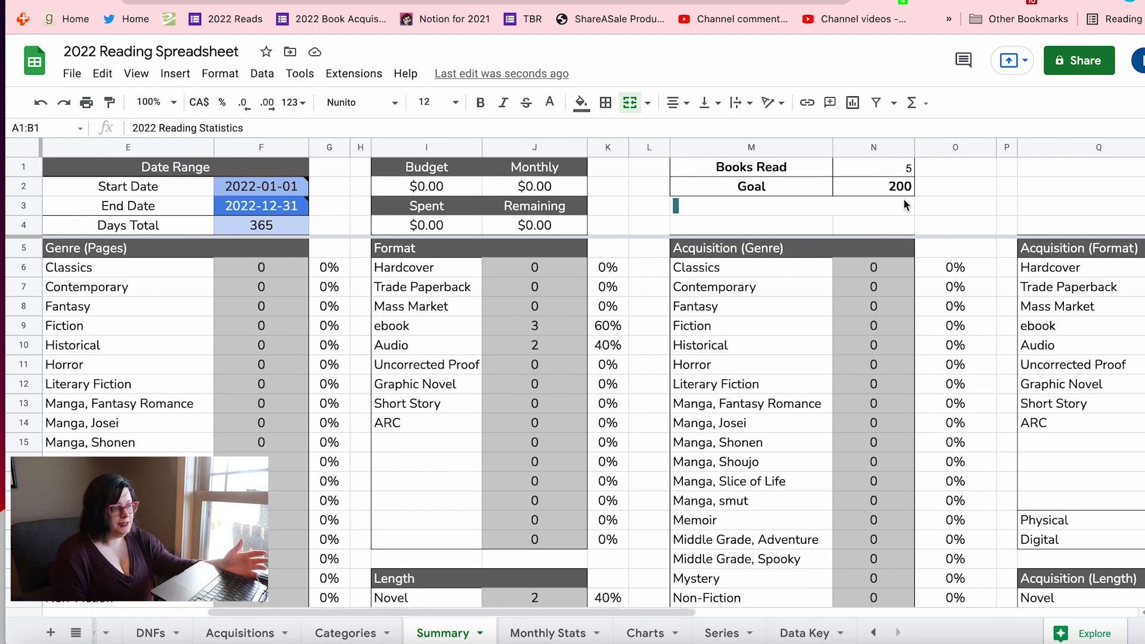
click(853, 170)
click(818, 182)
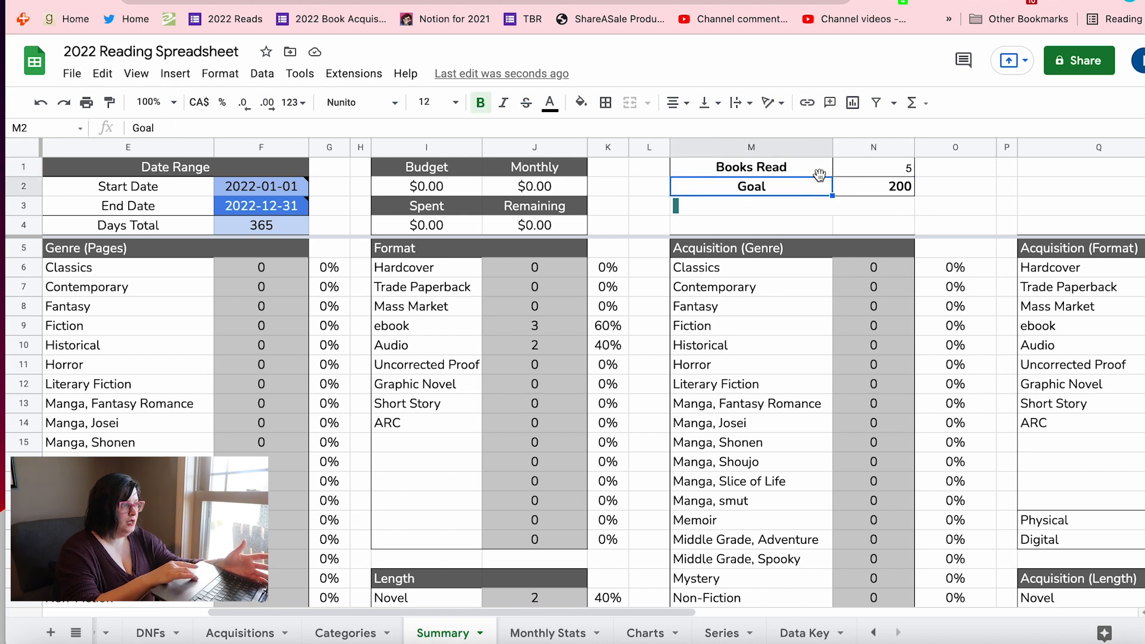
click(871, 191)
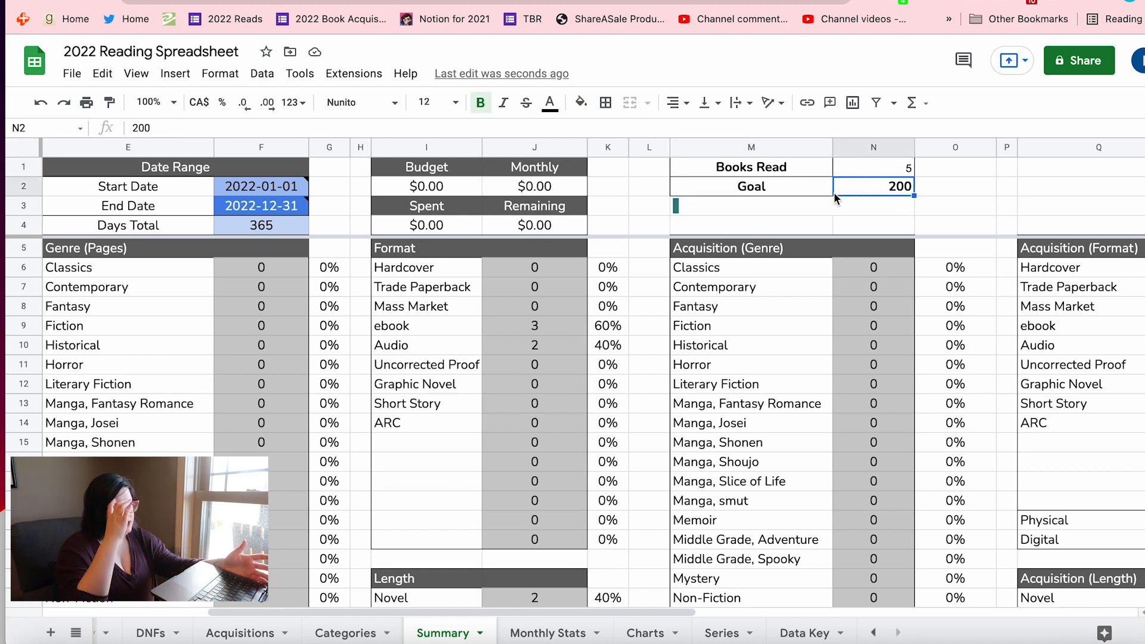
click(814, 205)
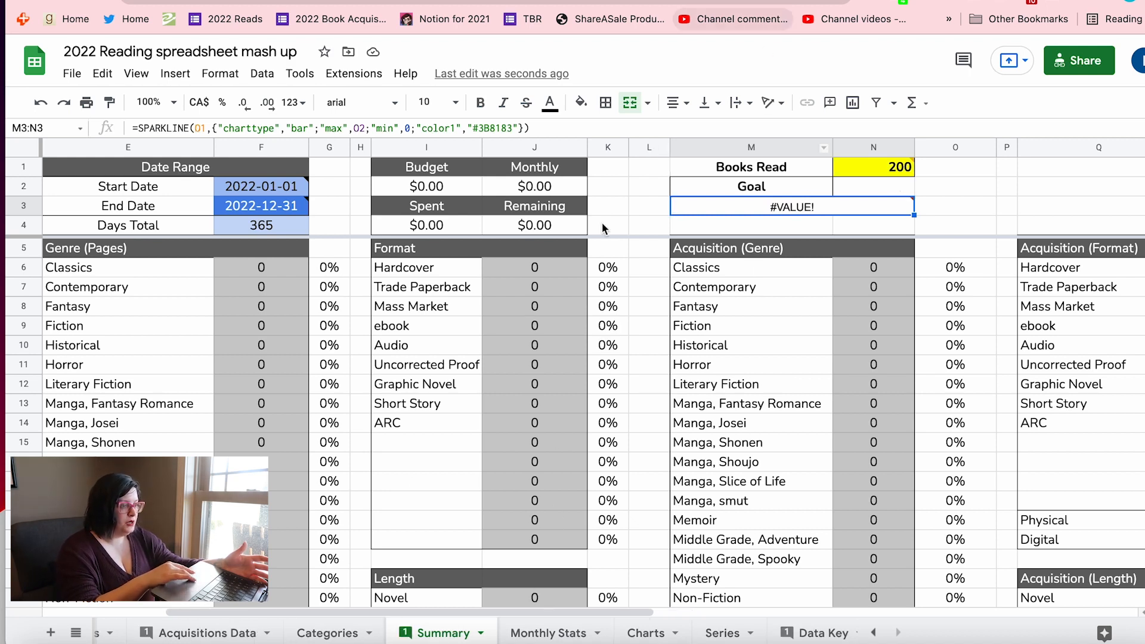
click(820, 633)
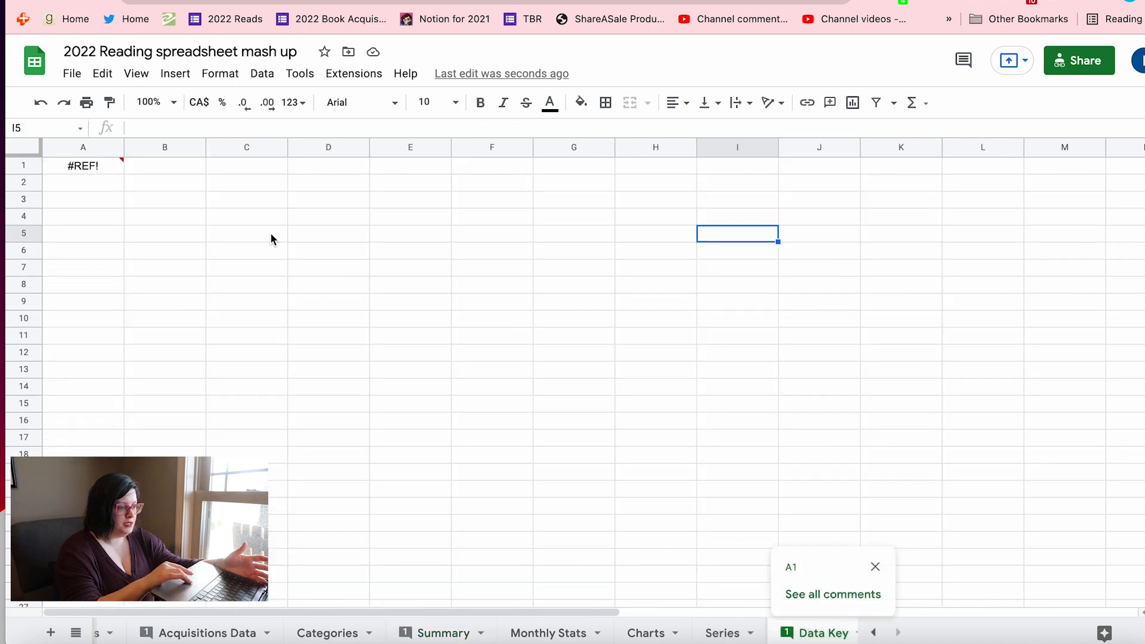
Step: Switch to the 2022 Reads Example form in Google Forms and read its questions from Title through Genre
click(208, 2)
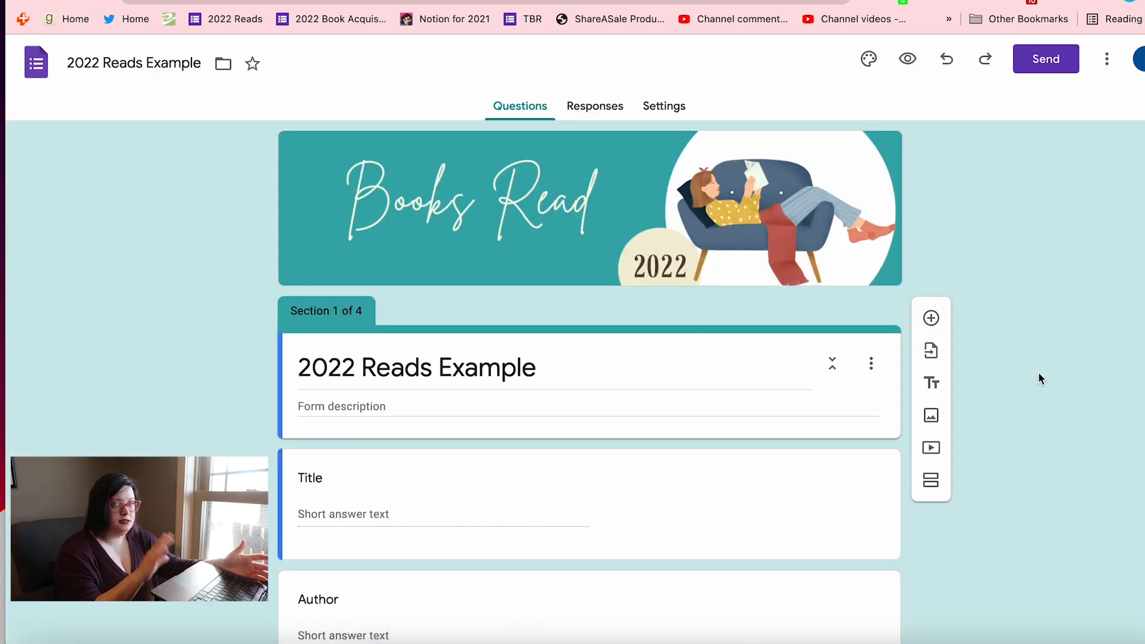
scroll(1039, 375, down, 3)
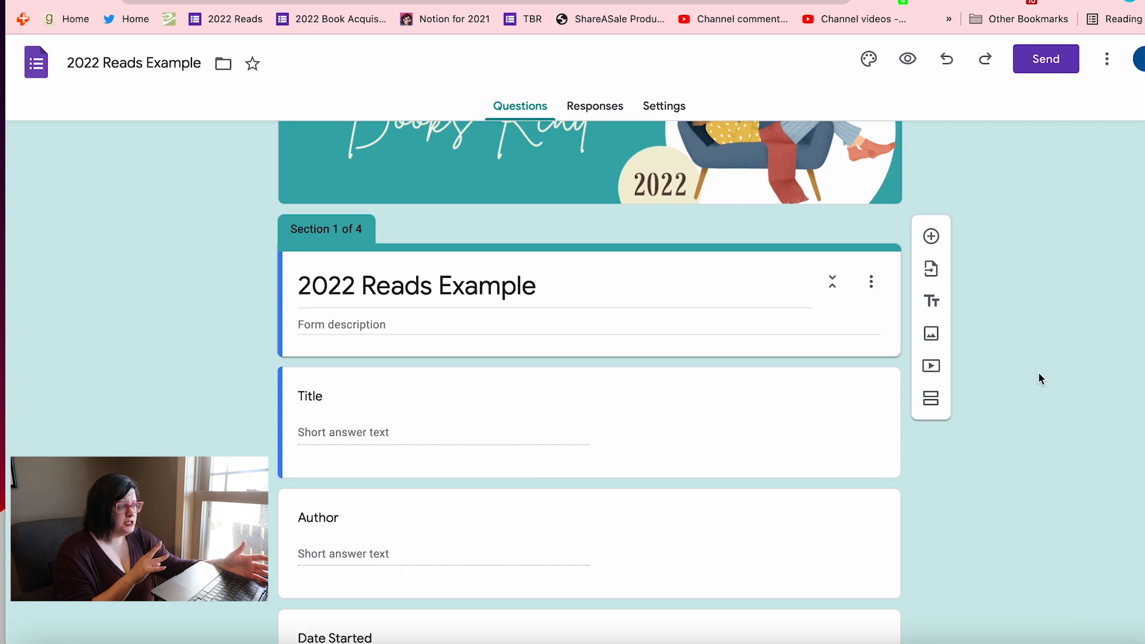
scroll(1039, 374, down, 2)
scroll(631, 411, down, 9)
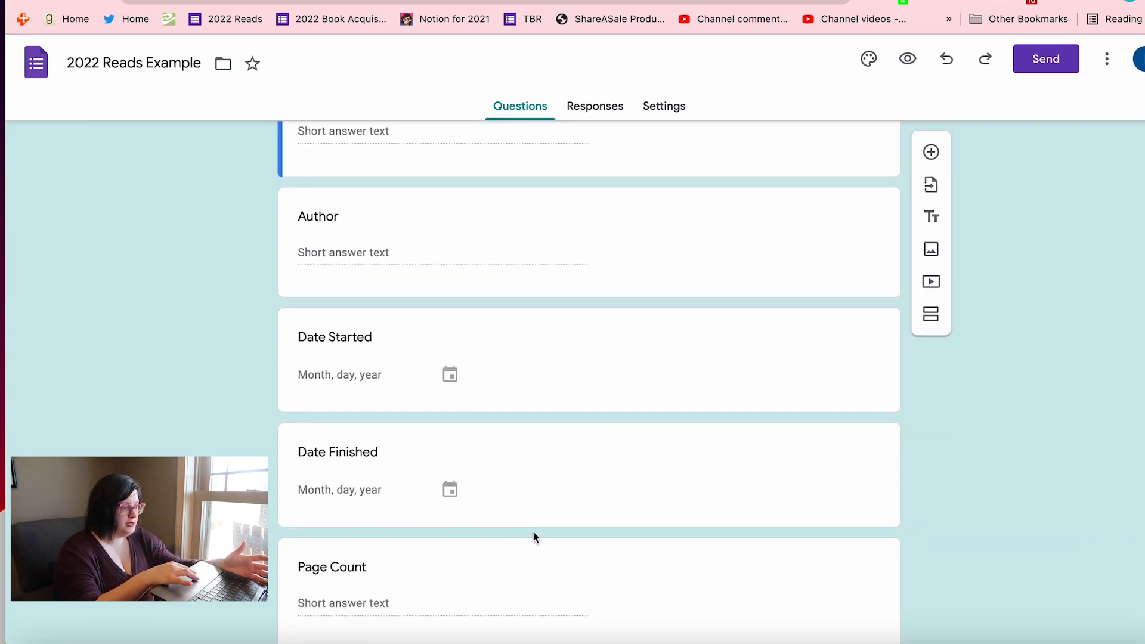
scroll(532, 531, down, 10)
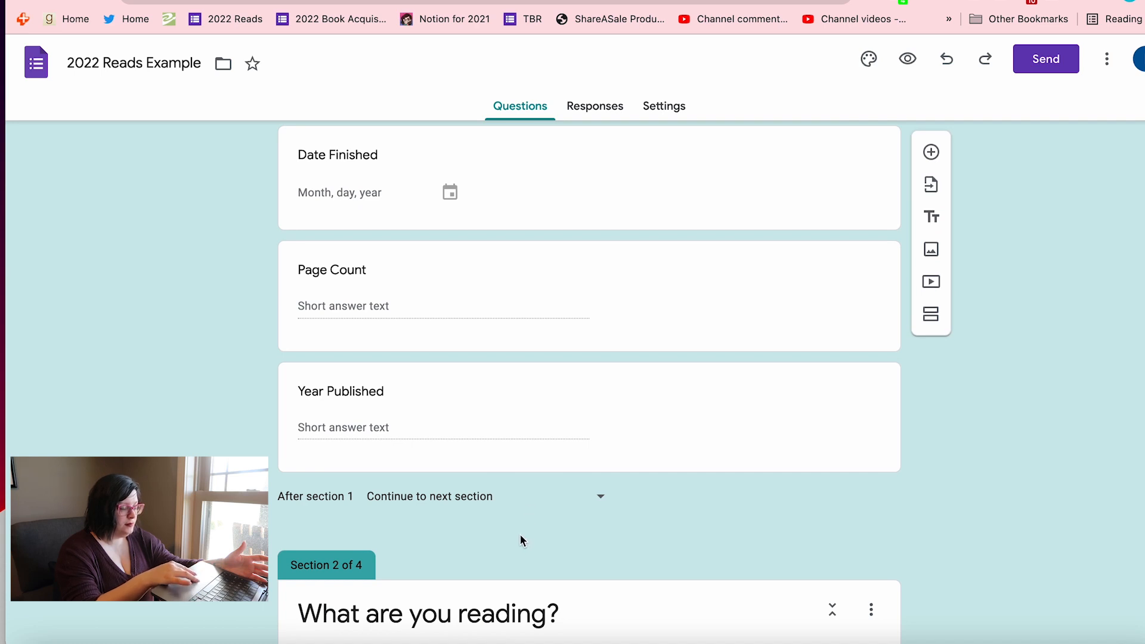
scroll(520, 534, down, 8)
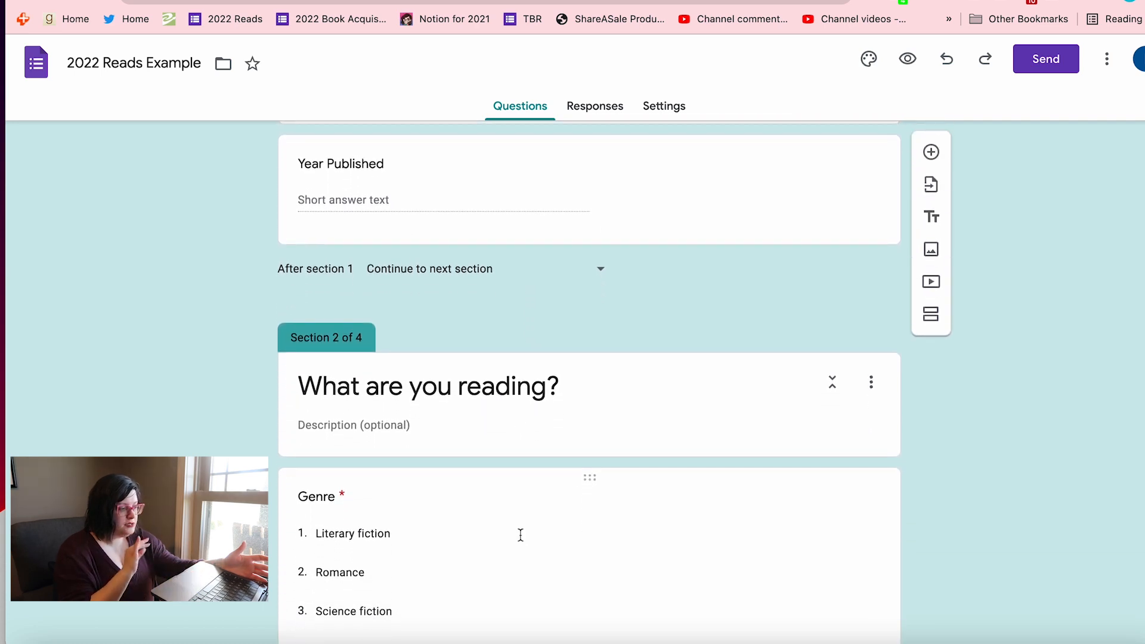
scroll(520, 535, down, 13)
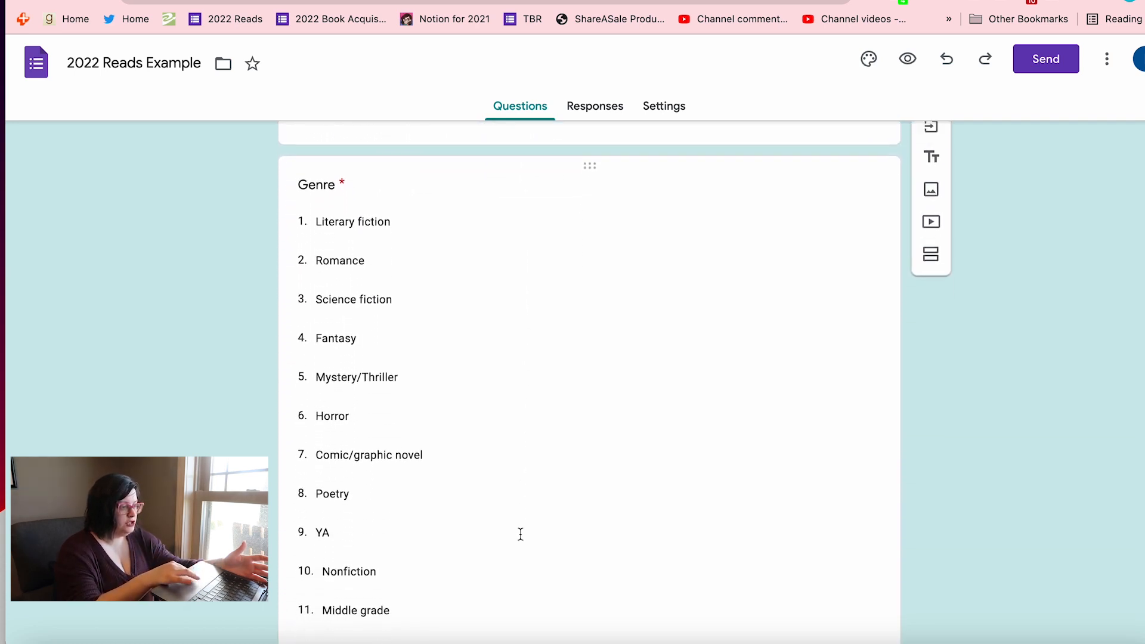
scroll(521, 534, up, 2)
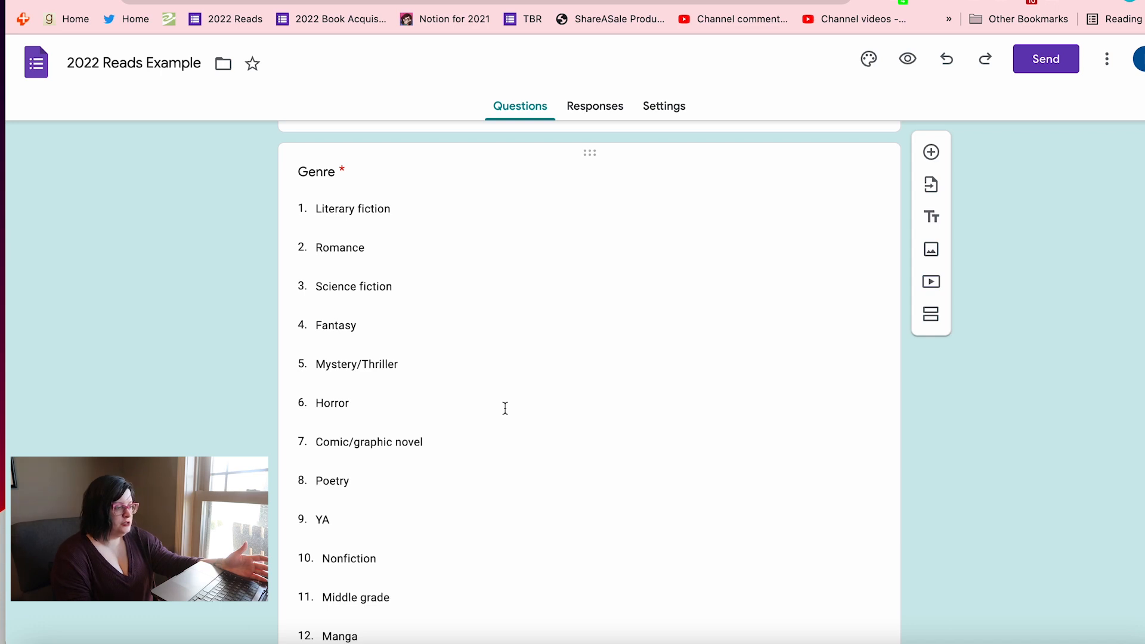
Step: Open the Genre question to examine its type and options, and read on to the What format? question
click(571, 353)
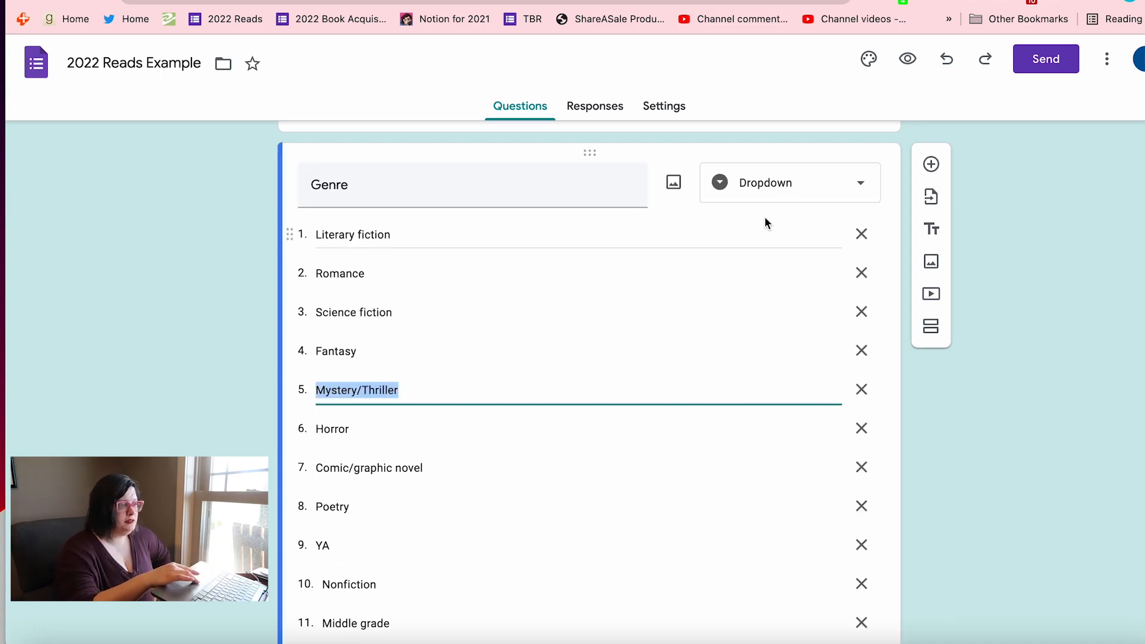
click(954, 283)
scroll(1008, 309, up, 5)
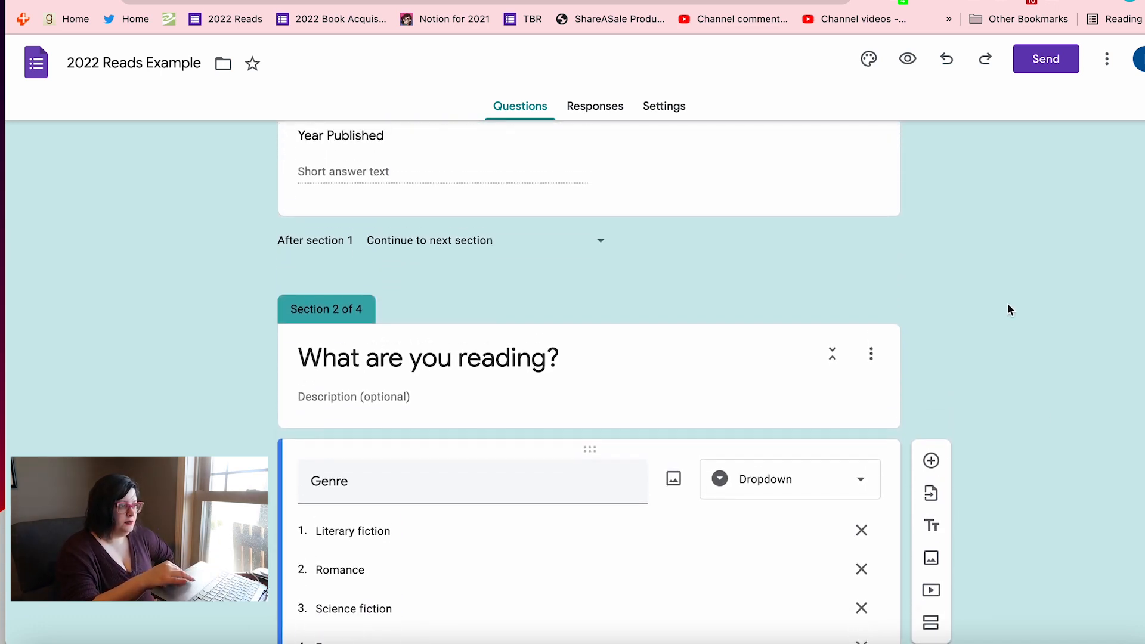
scroll(1009, 305, down, 10)
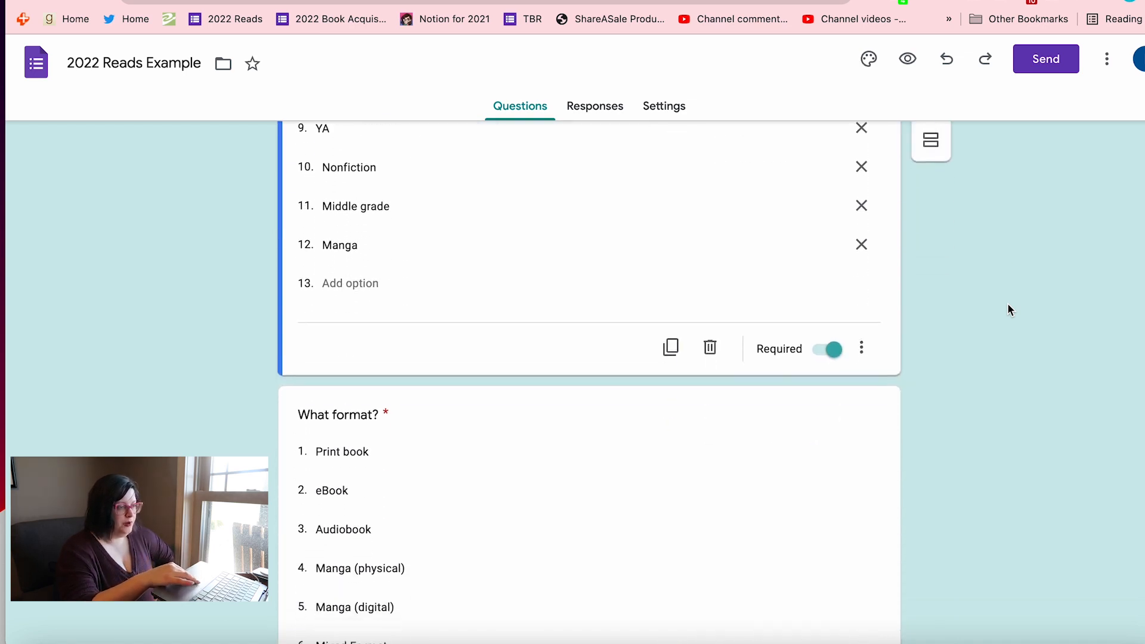
scroll(1008, 303, down, 4)
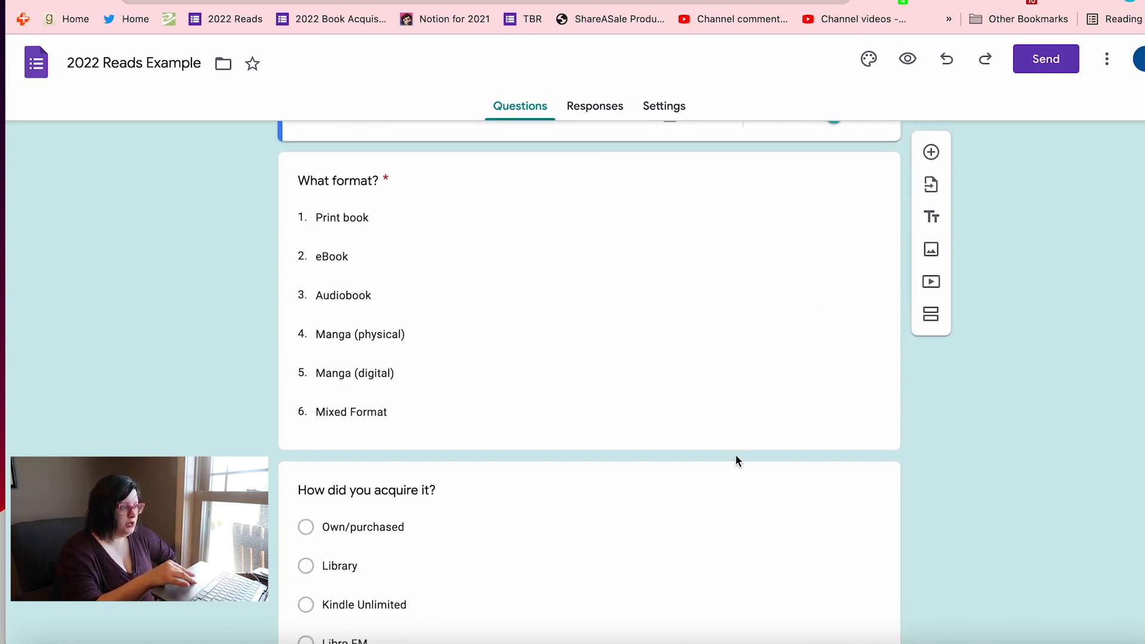
Step: Read the form's questions from What format? and How did you acquire it? through the Who are you reading? section
scroll(735, 444, down, 4)
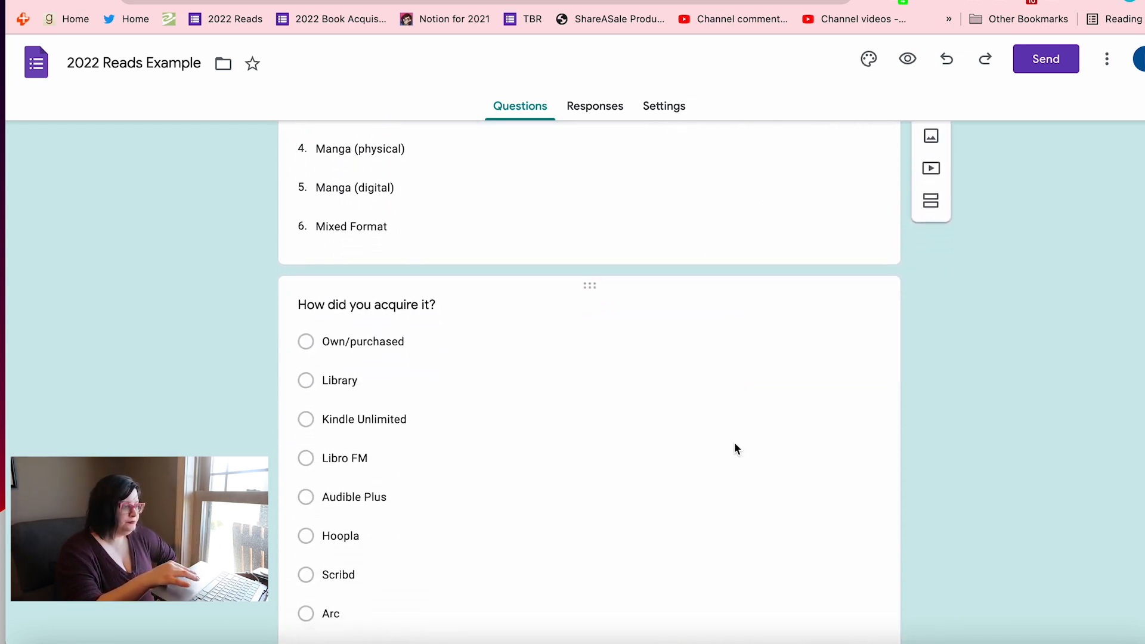
scroll(731, 463, down, 9)
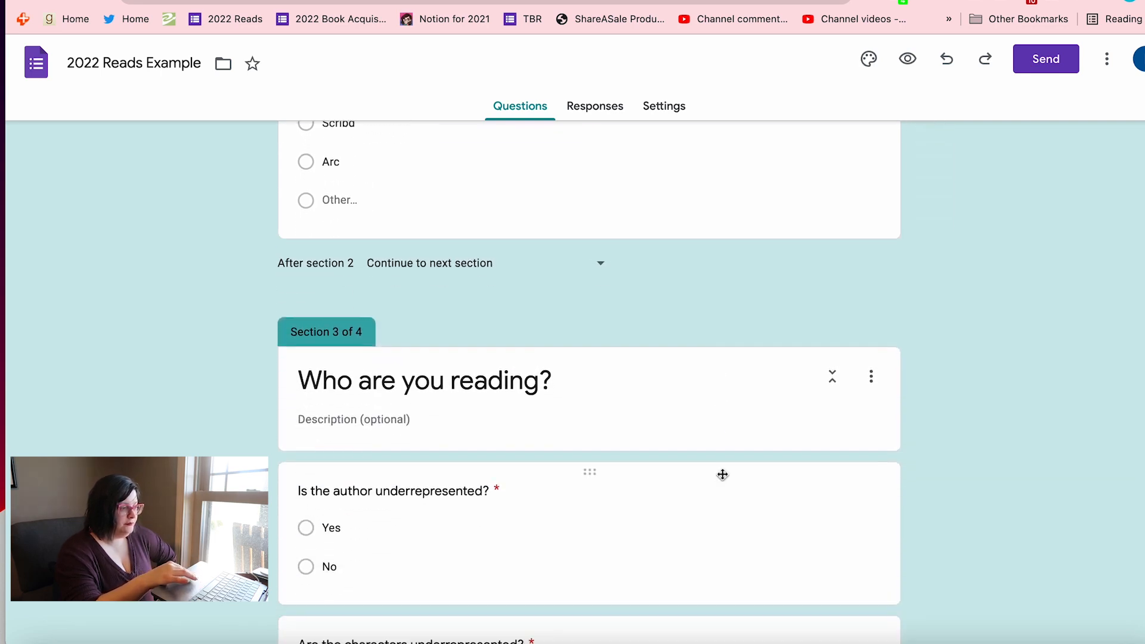
scroll(722, 438, down, 3)
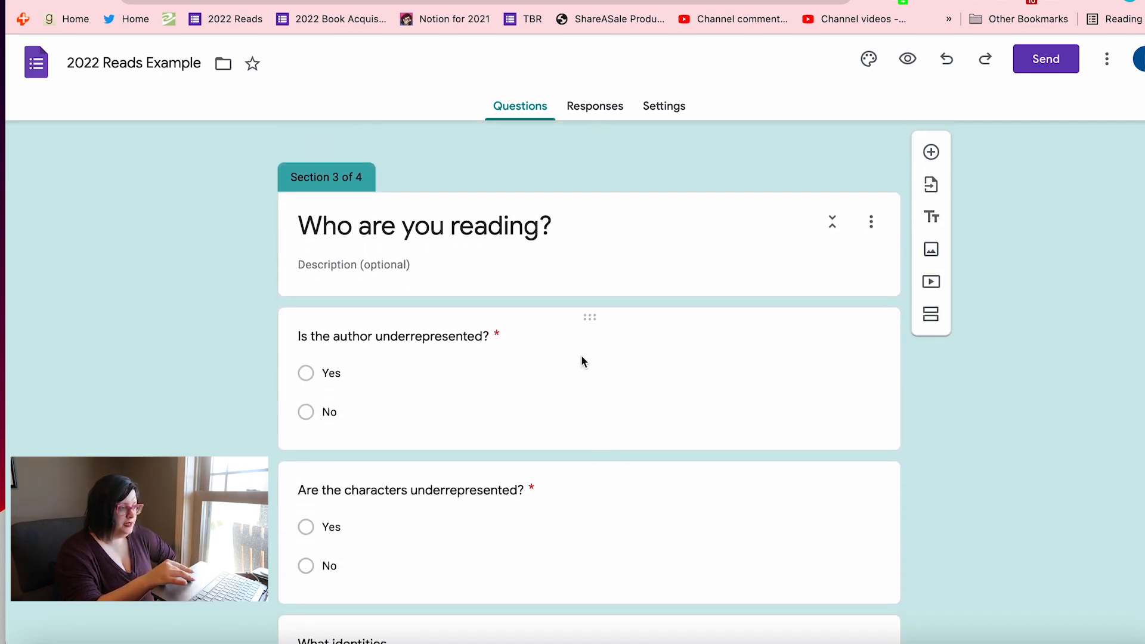
scroll(572, 506, down, 3)
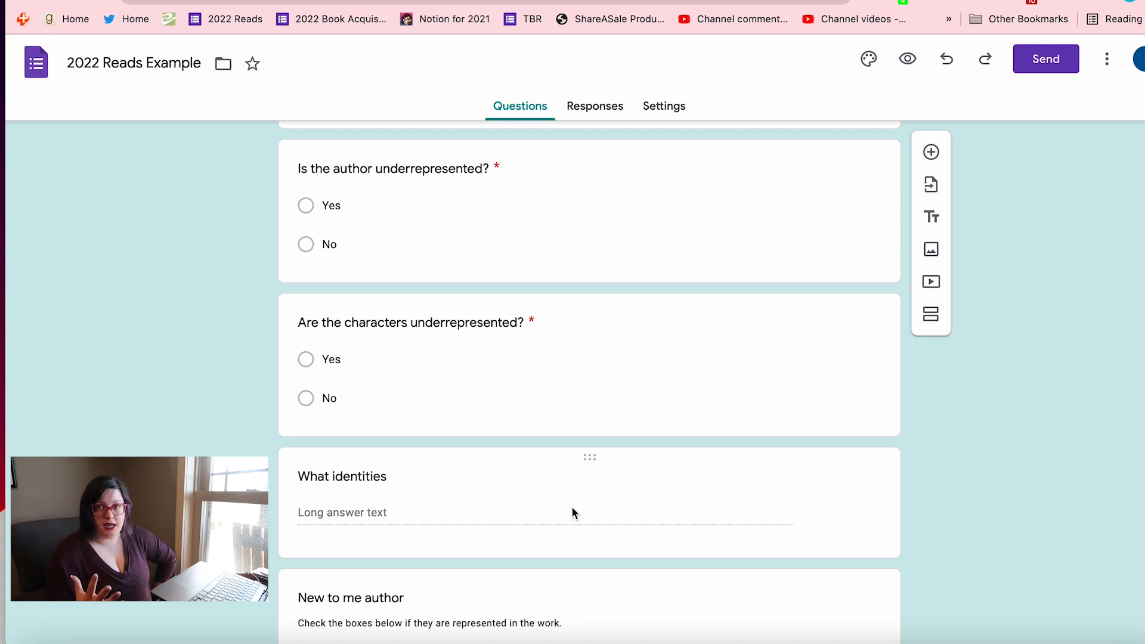
scroll(572, 512, down, 1)
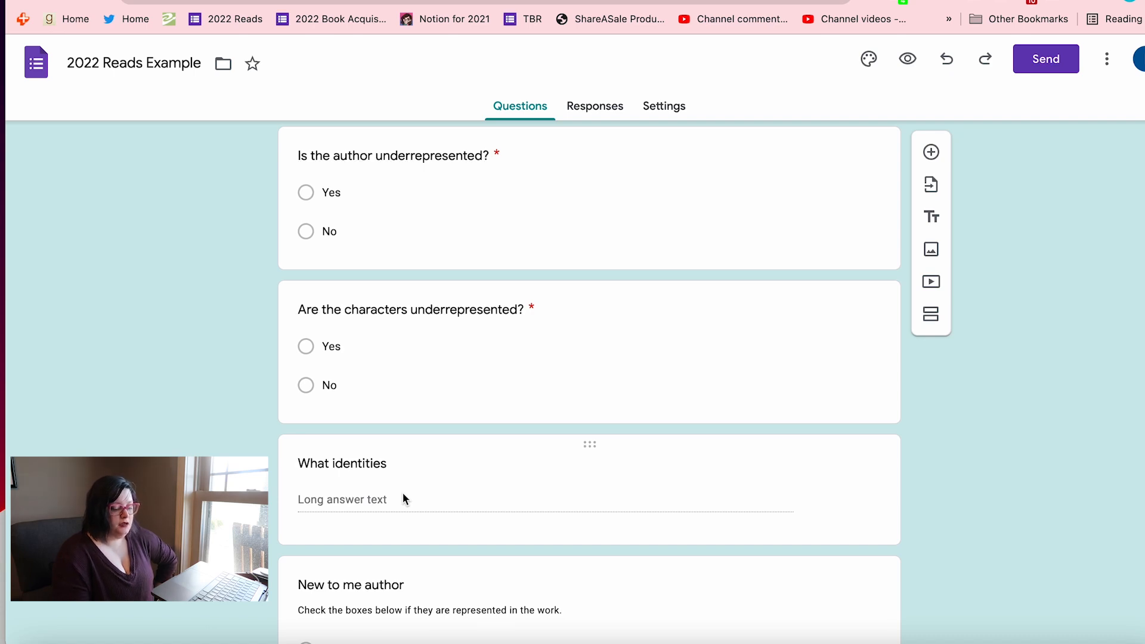
scroll(417, 495, down, 1)
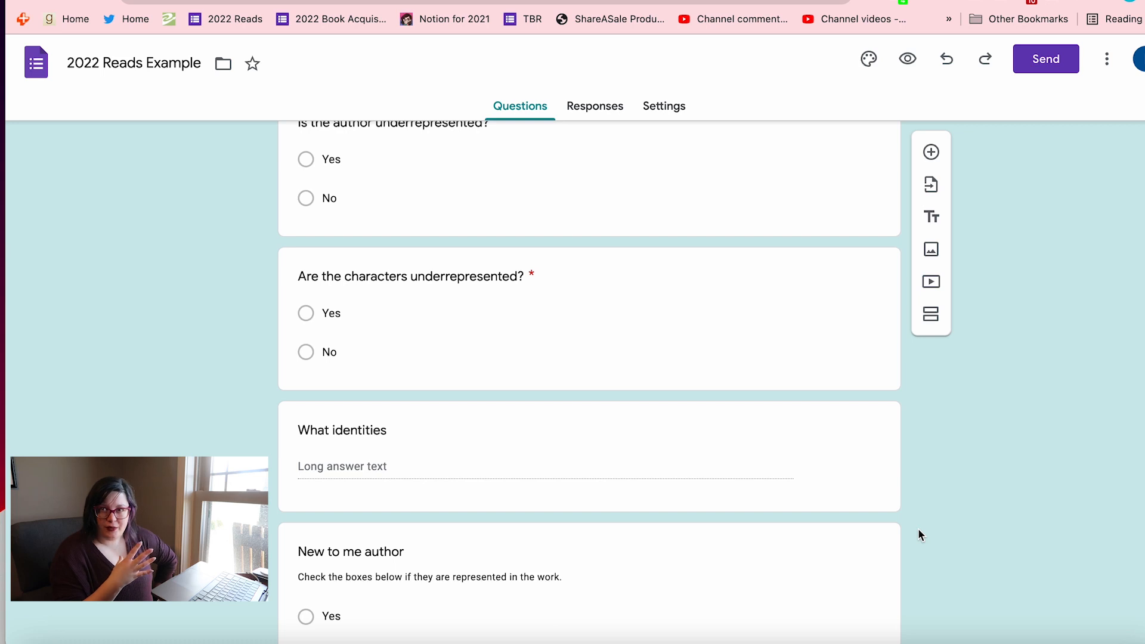
scroll(918, 528, down, 3)
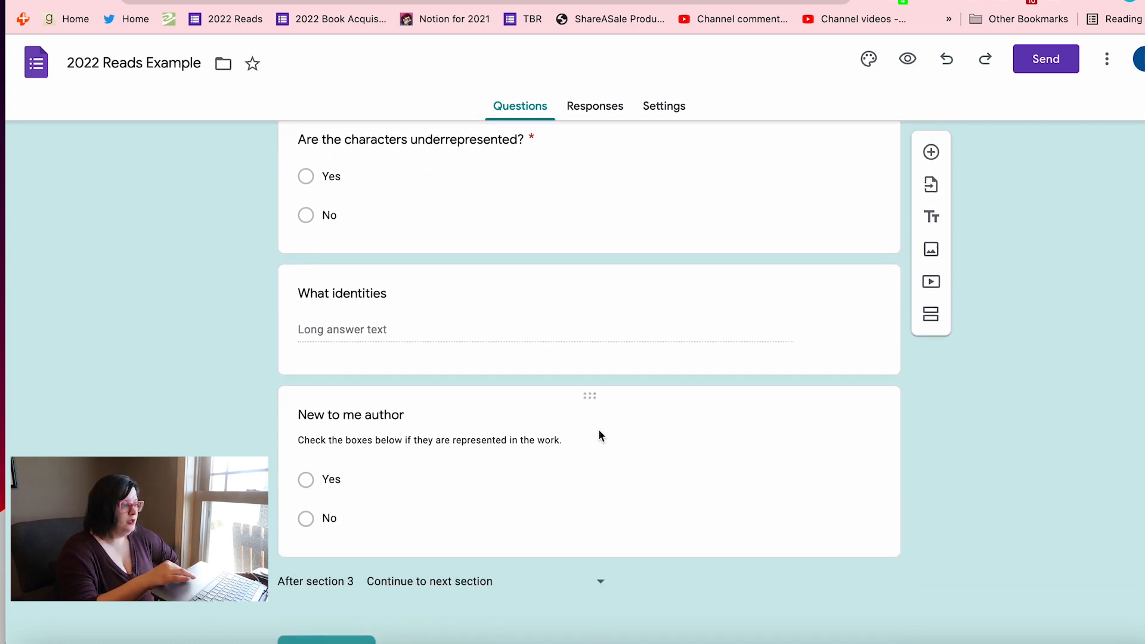
scroll(441, 478, down, 2)
scroll(430, 486, down, 3)
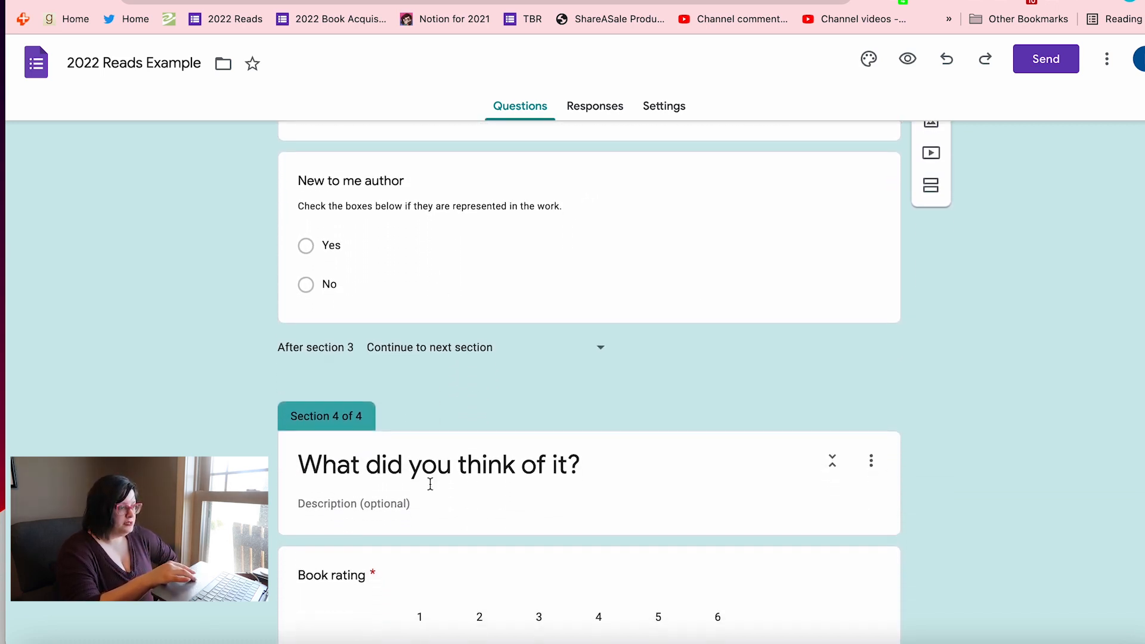
Step: Read the What did you think of it? section from Book rating through Any other notes?
scroll(430, 485, down, 3)
scroll(710, 478, down, 6)
scroll(709, 476, up, 5)
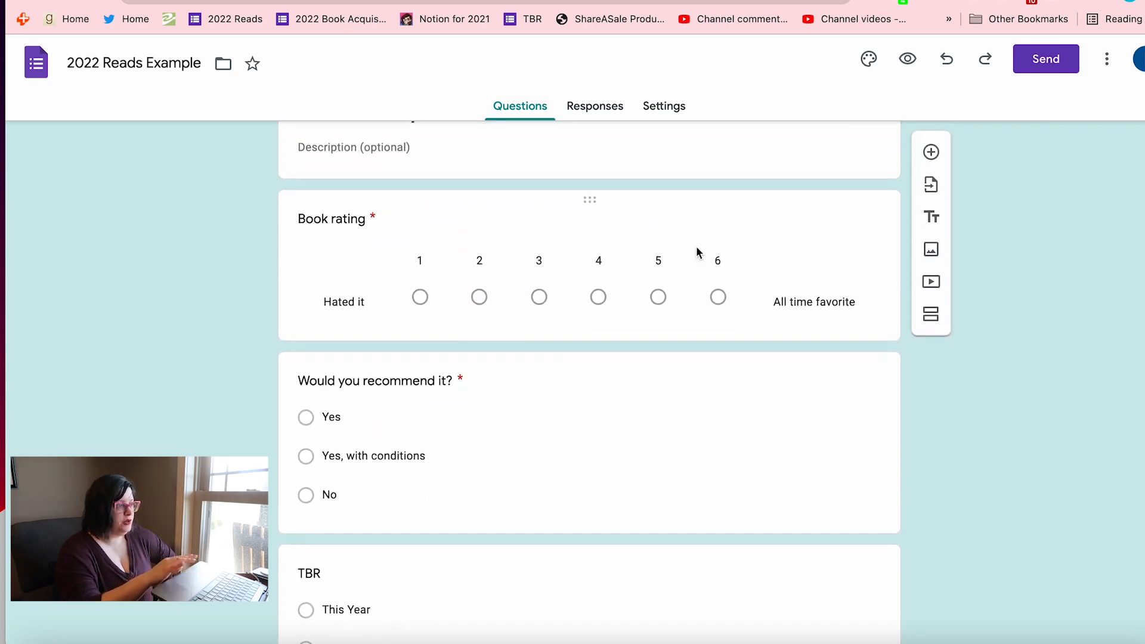
scroll(697, 245, up, 2)
scroll(621, 438, down, 1)
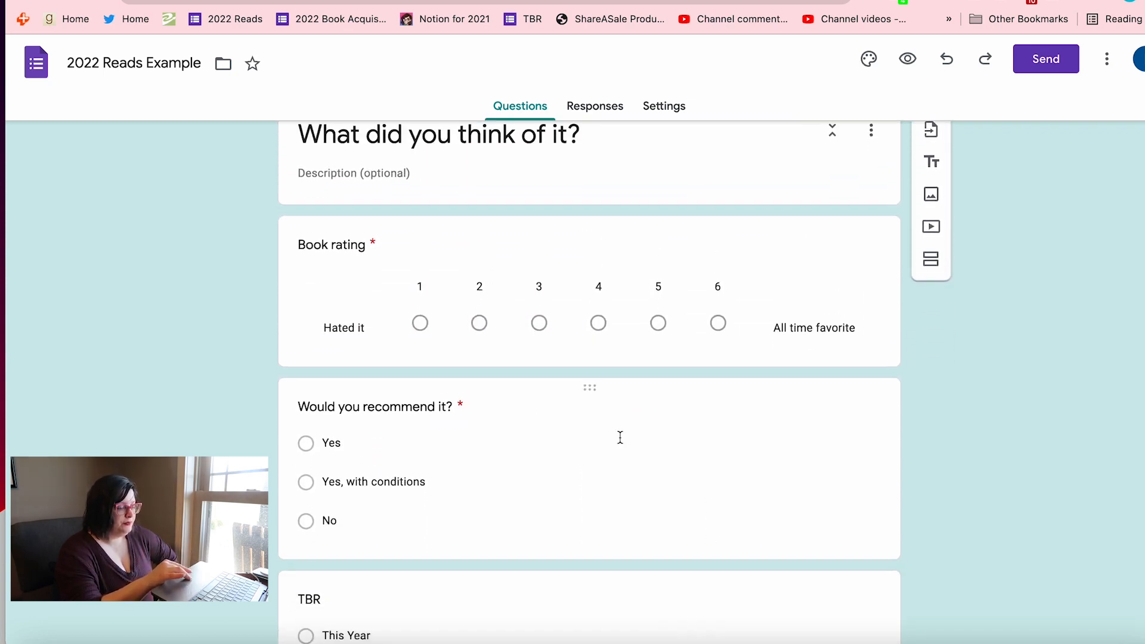
scroll(620, 439, down, 1)
scroll(643, 486, down, 4)
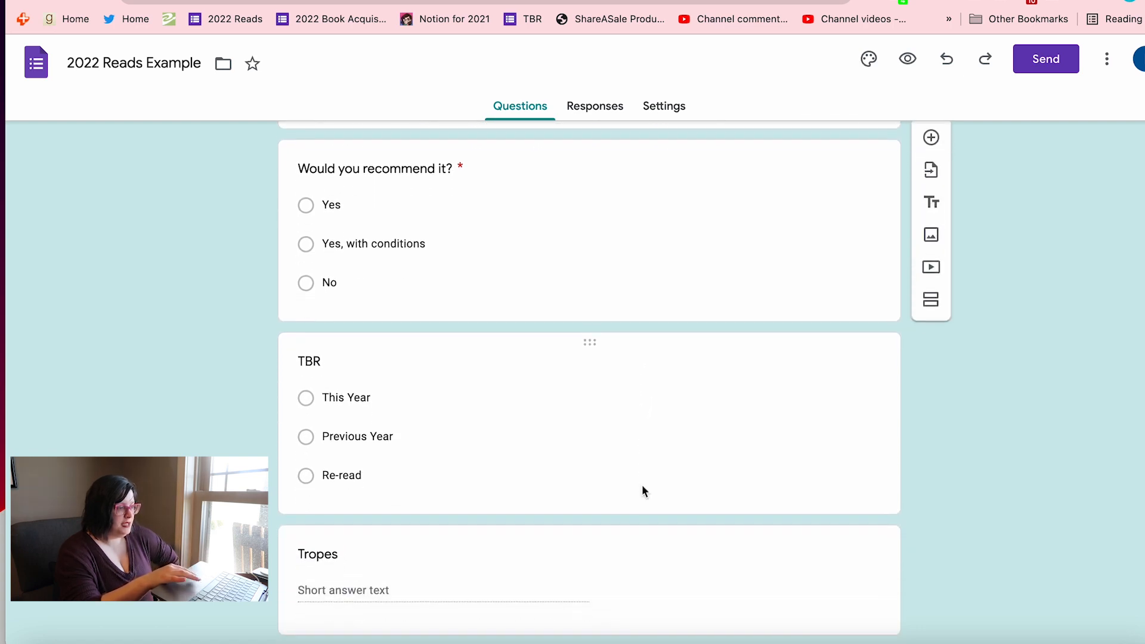
scroll(630, 484, down, 3)
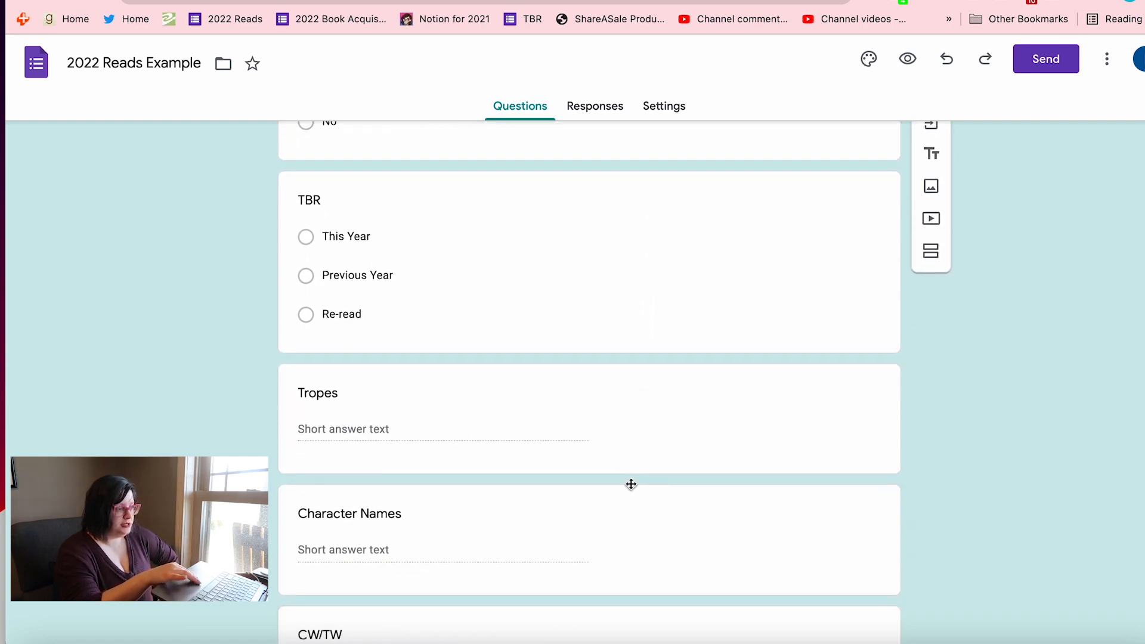
scroll(508, 542, down, 3)
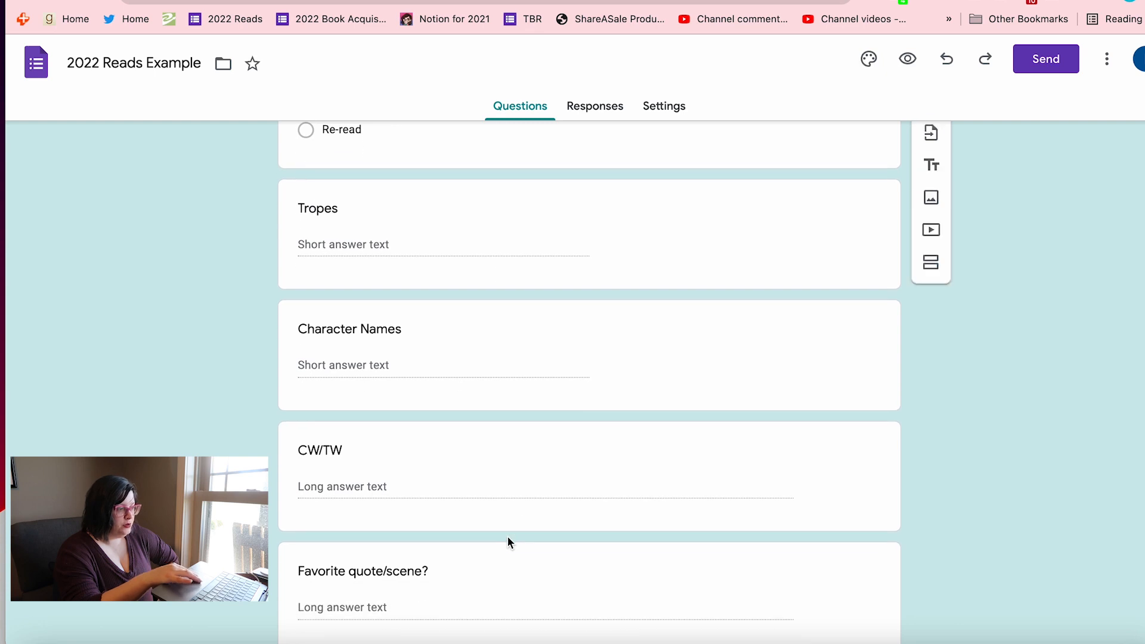
scroll(498, 525, down, 3)
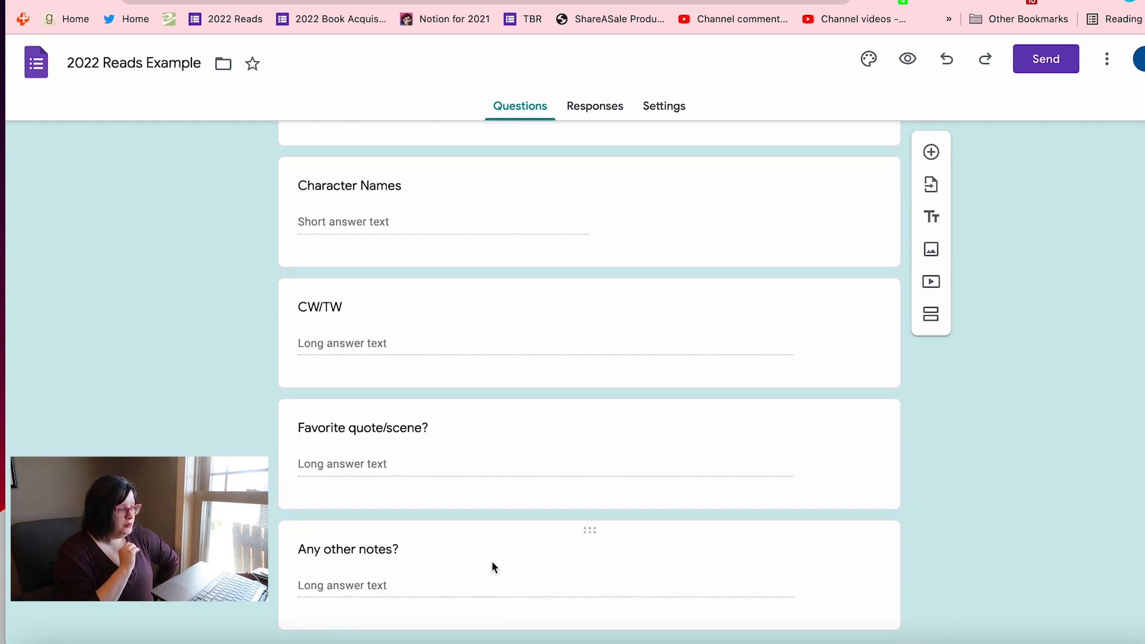
scroll(492, 567, down, 1)
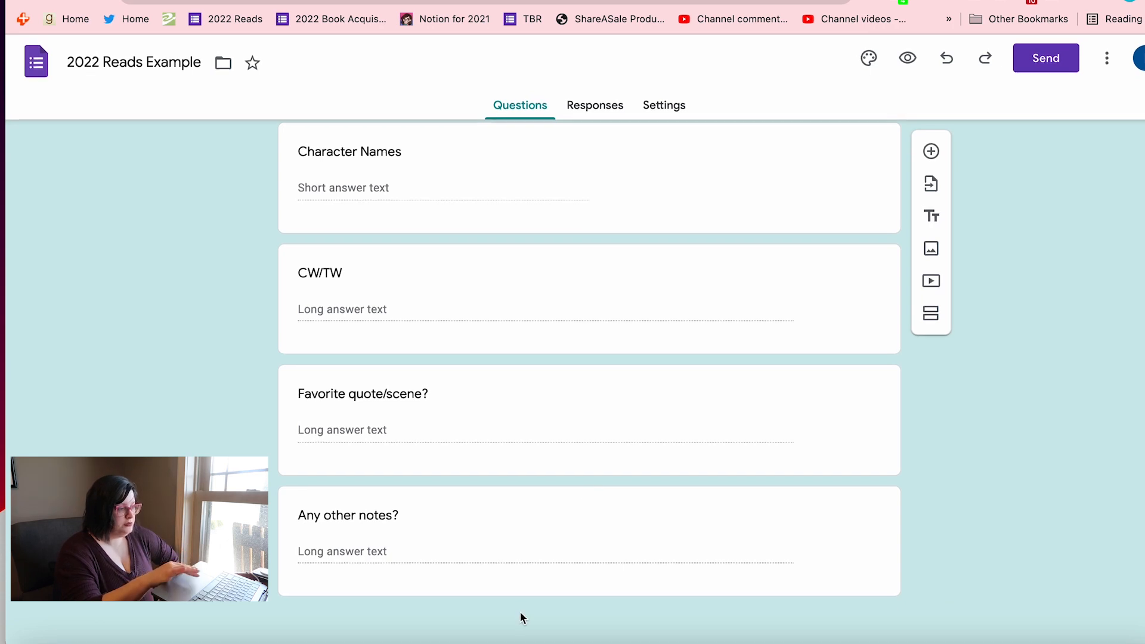
Step: Check the responses of the 2022 Reads Example form, and switch to the responses of the 2022 Reads form
click(579, 113)
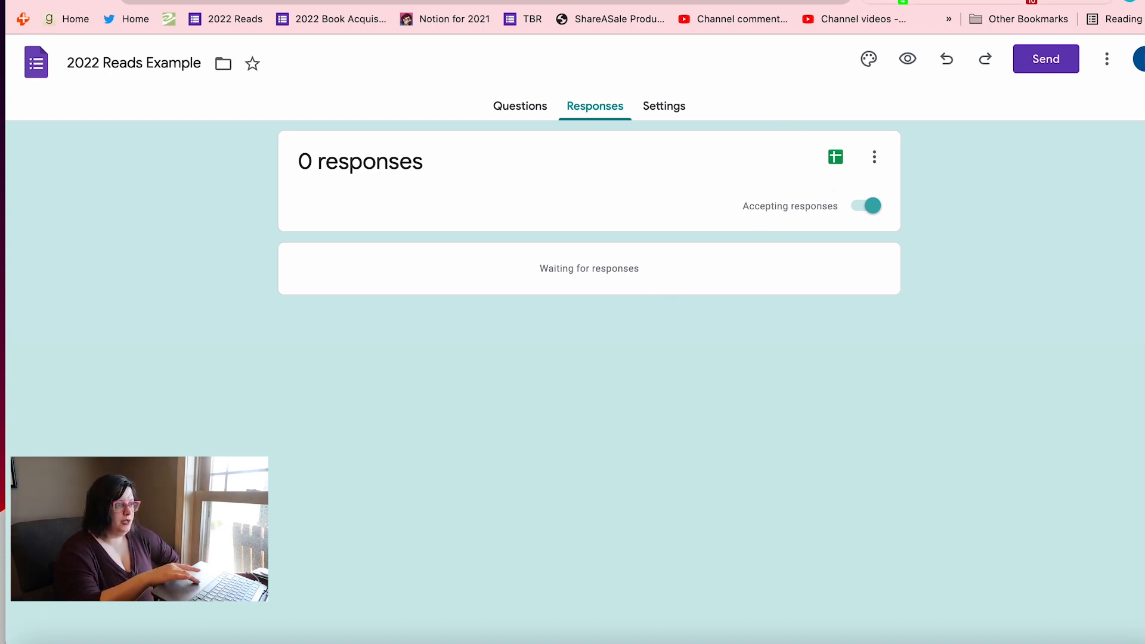
key(super+t)
text(fr)
key(BackSpace)
text(o)
key(super+w)
Step: Review the 2022 Reads response summary from Title and Author through Year Published and Genre
scroll(671, 538, down, 3)
scroll(671, 538, down, 10)
scroll(671, 538, down, 1)
scroll(600, 370, up, 3)
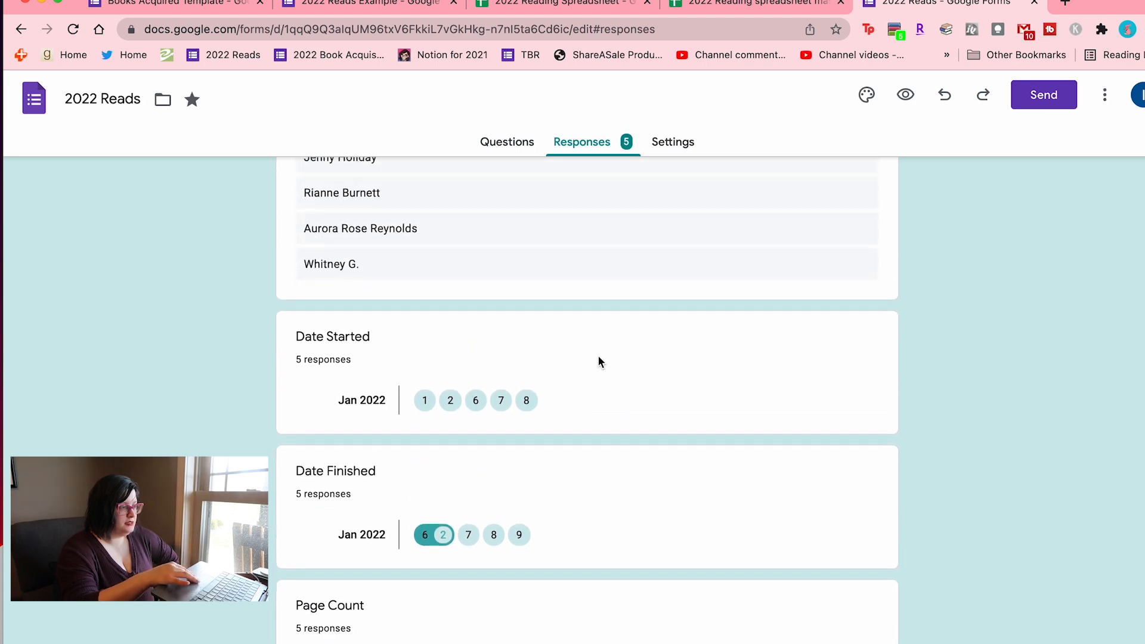
scroll(537, 361, down, 4)
scroll(525, 399, down, 5)
scroll(550, 281, up, 1)
scroll(517, 539, down, 1)
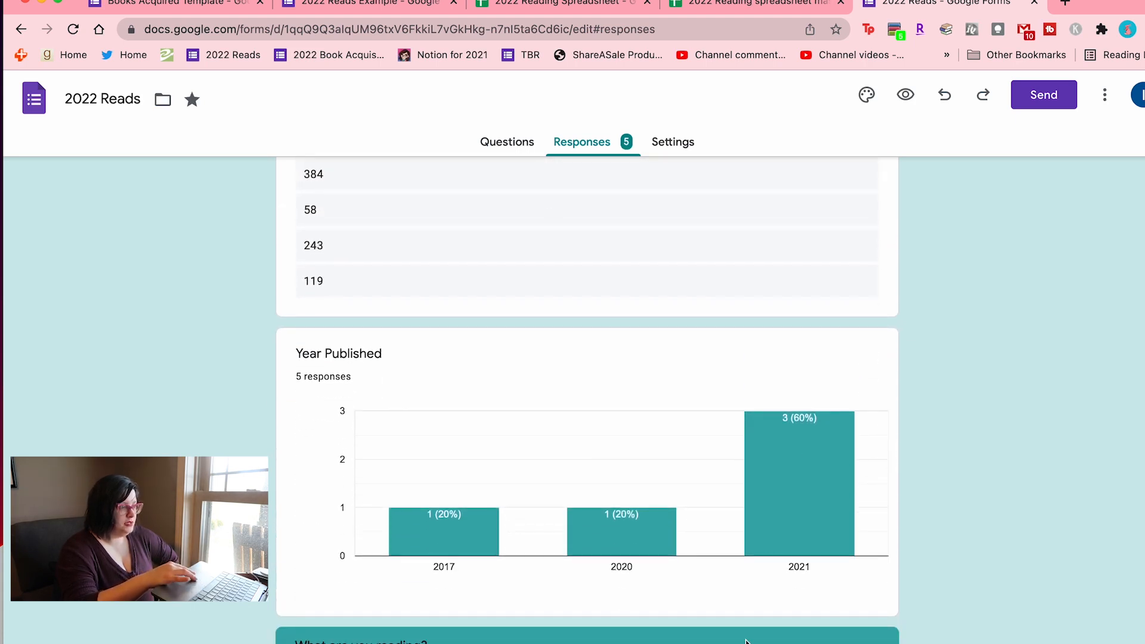
scroll(796, 454, down, 5)
scroll(790, 333, down, 6)
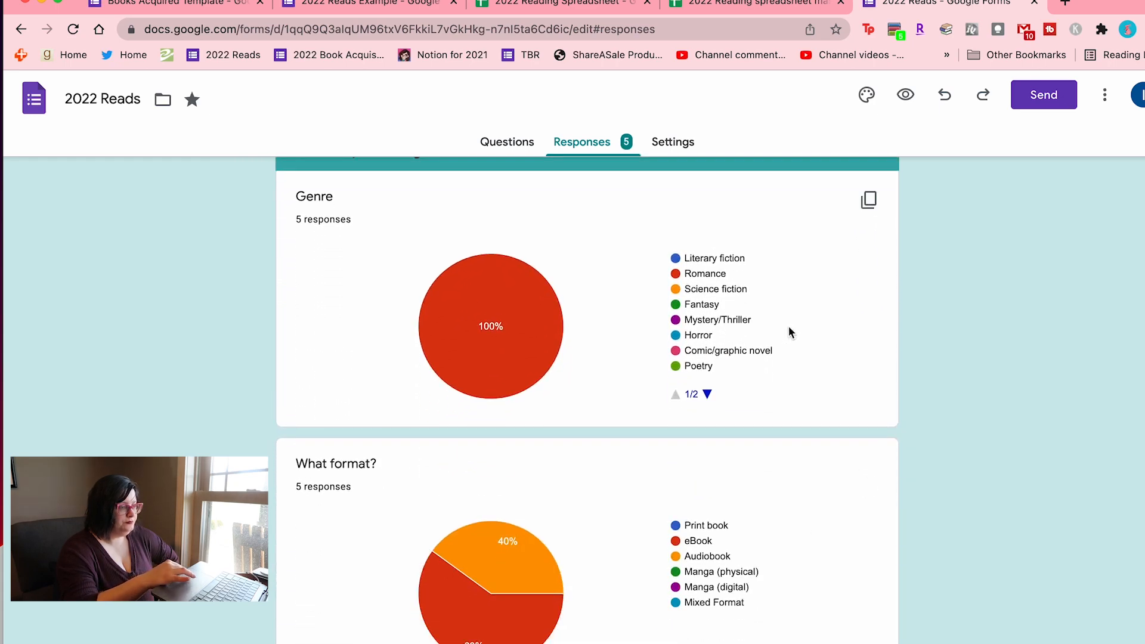
Step: Review the remaining response summaries from What format? through Any other notes?
scroll(612, 477, down, 20)
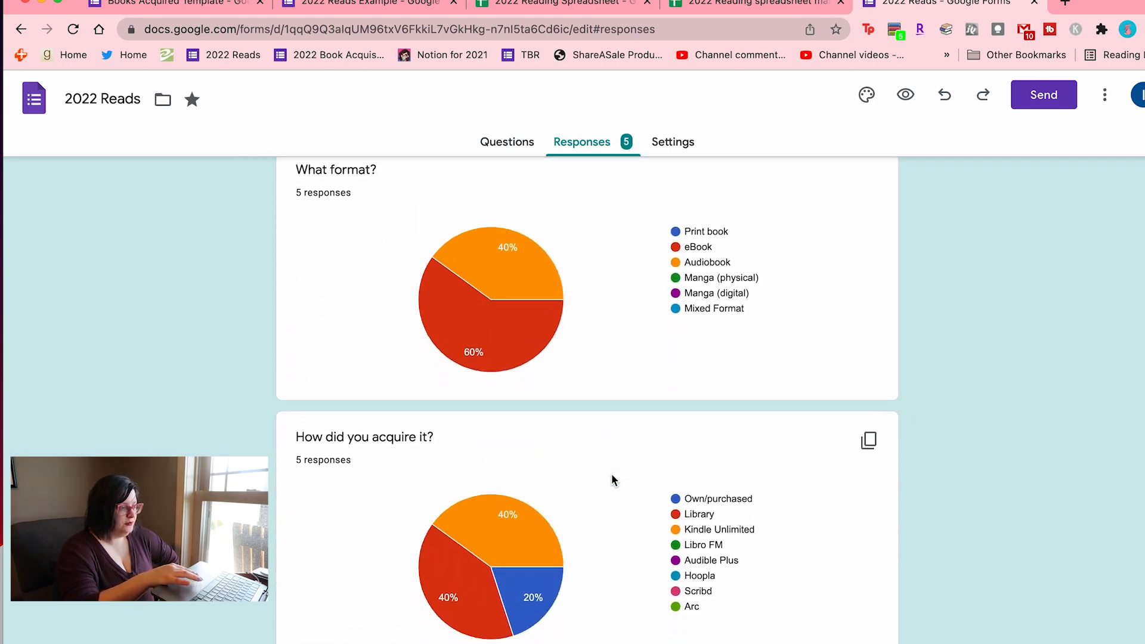
scroll(612, 479, down, 10)
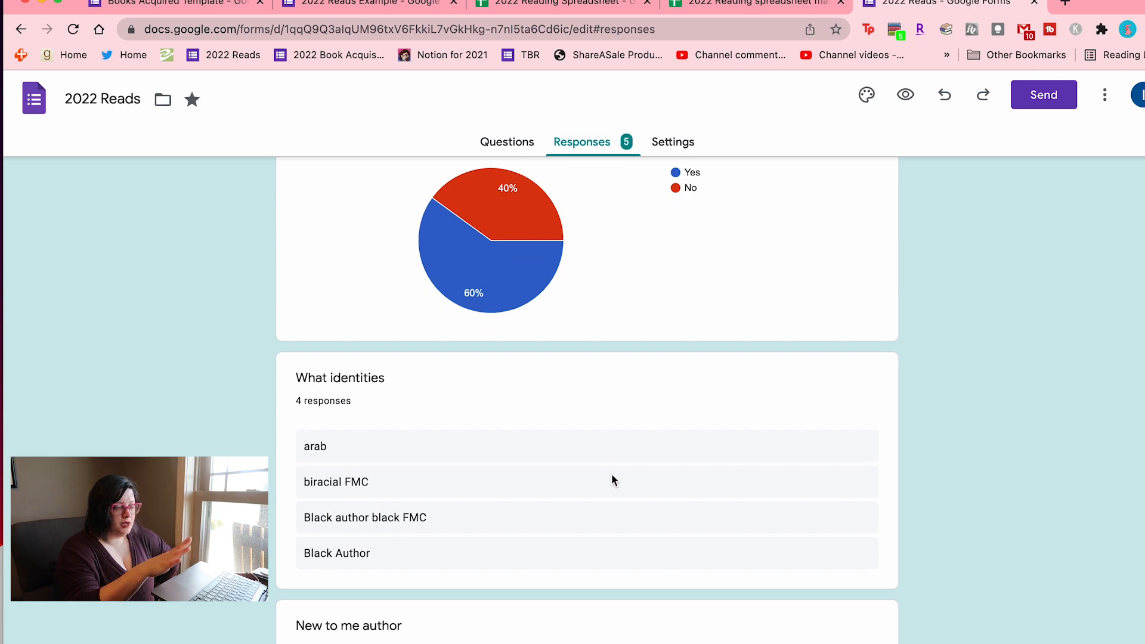
scroll(612, 479, down, 3)
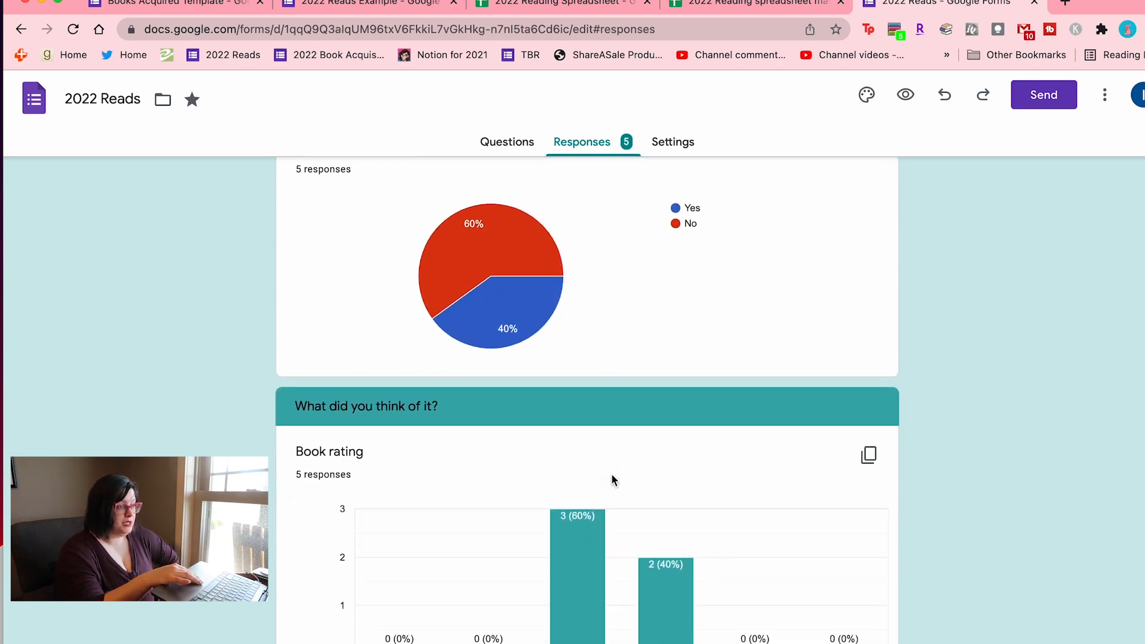
scroll(613, 481, down, 10)
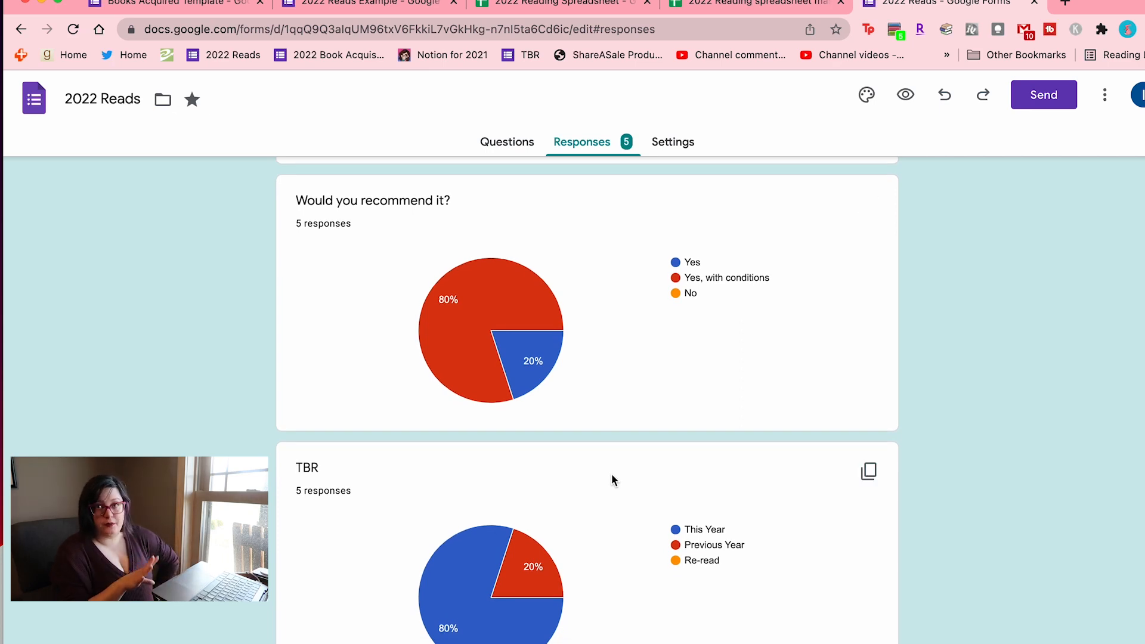
scroll(615, 480, down, 9)
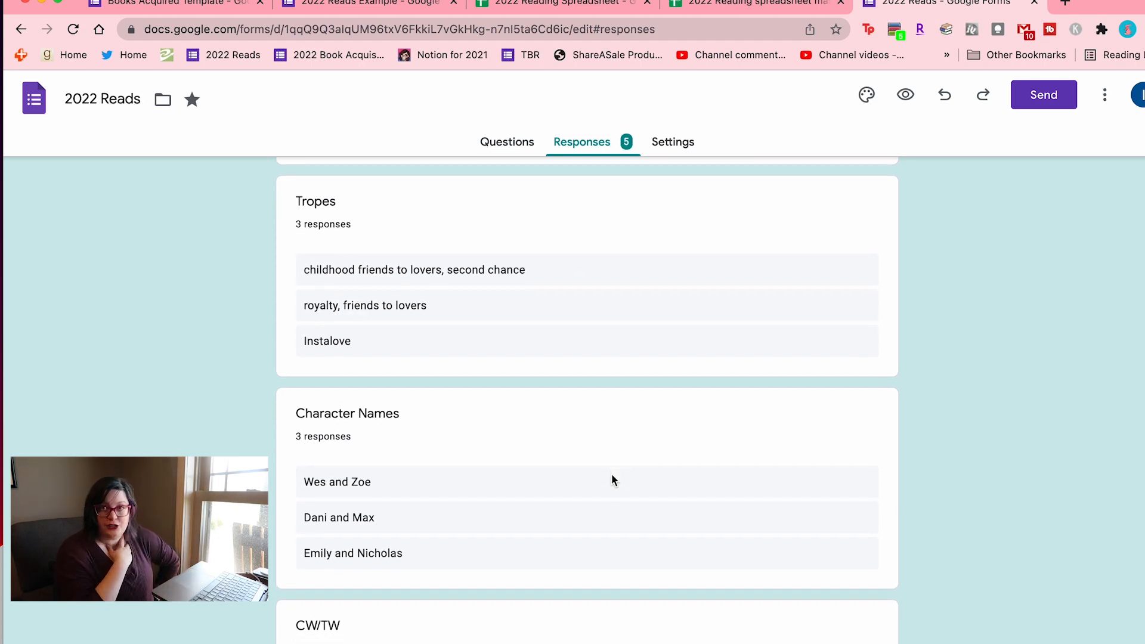
scroll(612, 477, down, 6)
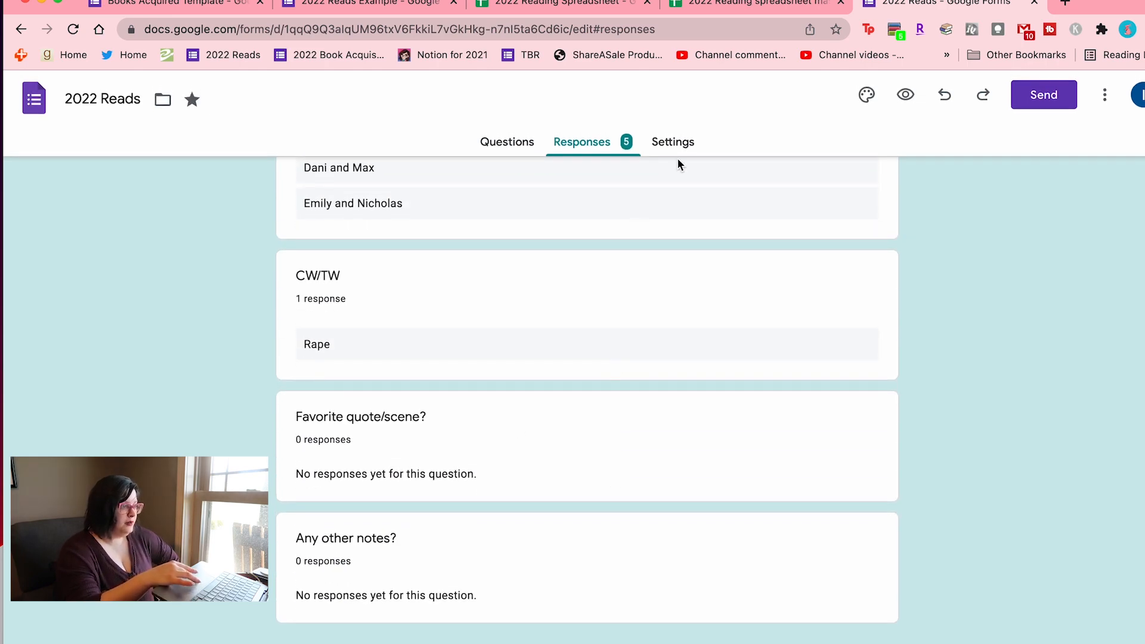
Step: Return to the start of the 2022 Reads response summary and check its option to view responses in Sheets
scroll(576, 303, up, 15)
scroll(577, 309, up, 4)
click(793, 5)
click(917, 10)
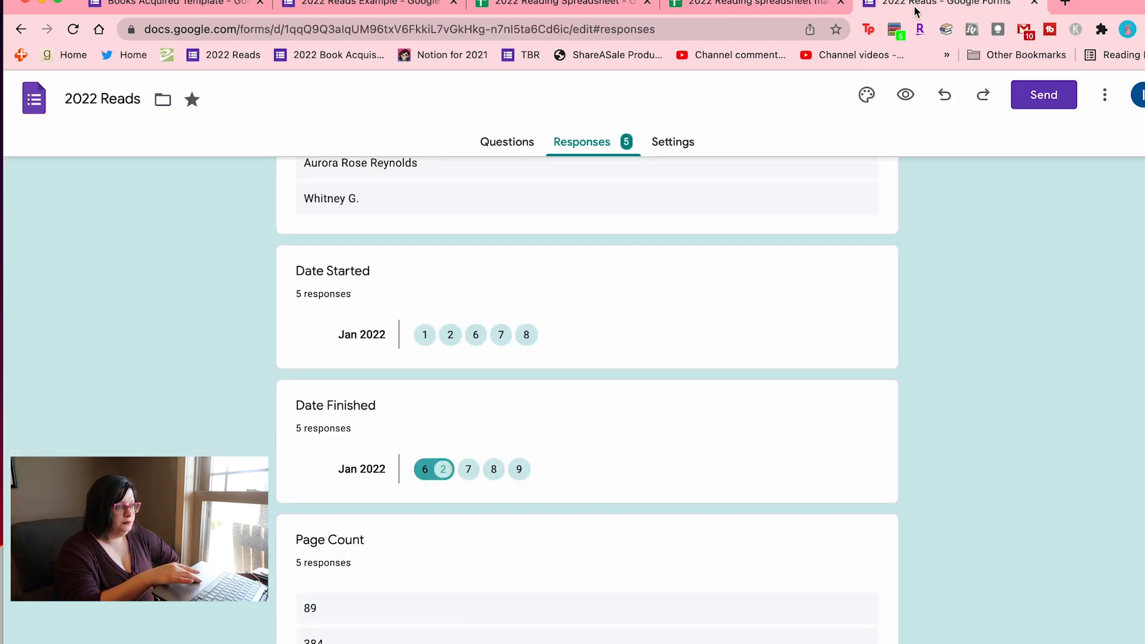
scroll(655, 378, up, 10)
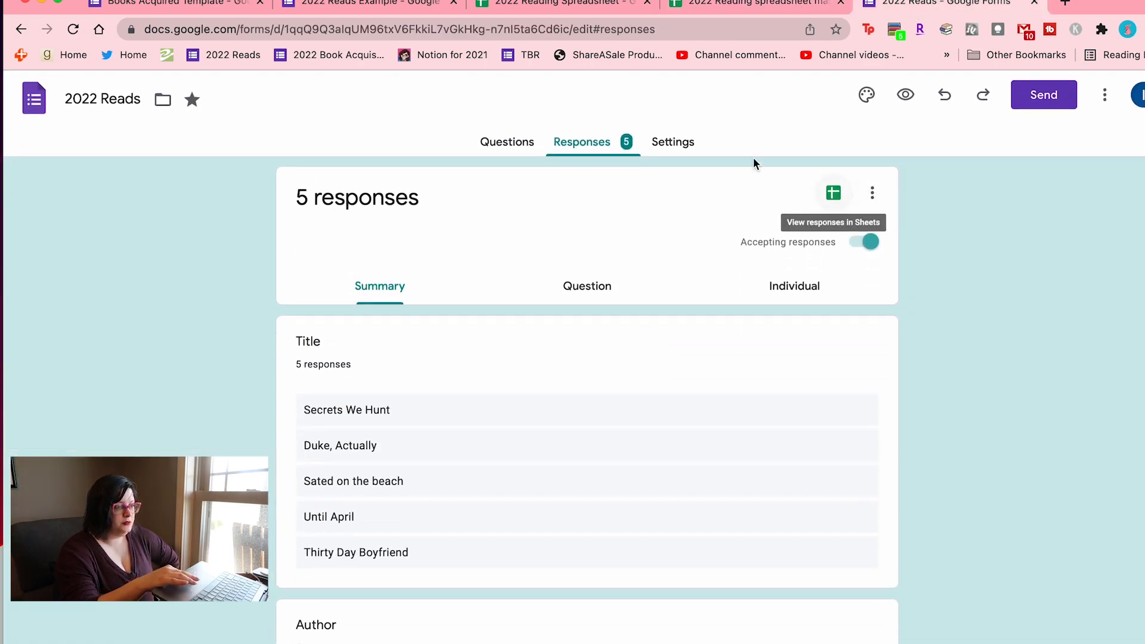
Step: In the 2022 Reads Example form, create a new spreadsheet, 2022 Reads Example (Responses), as the response destination
click(404, 5)
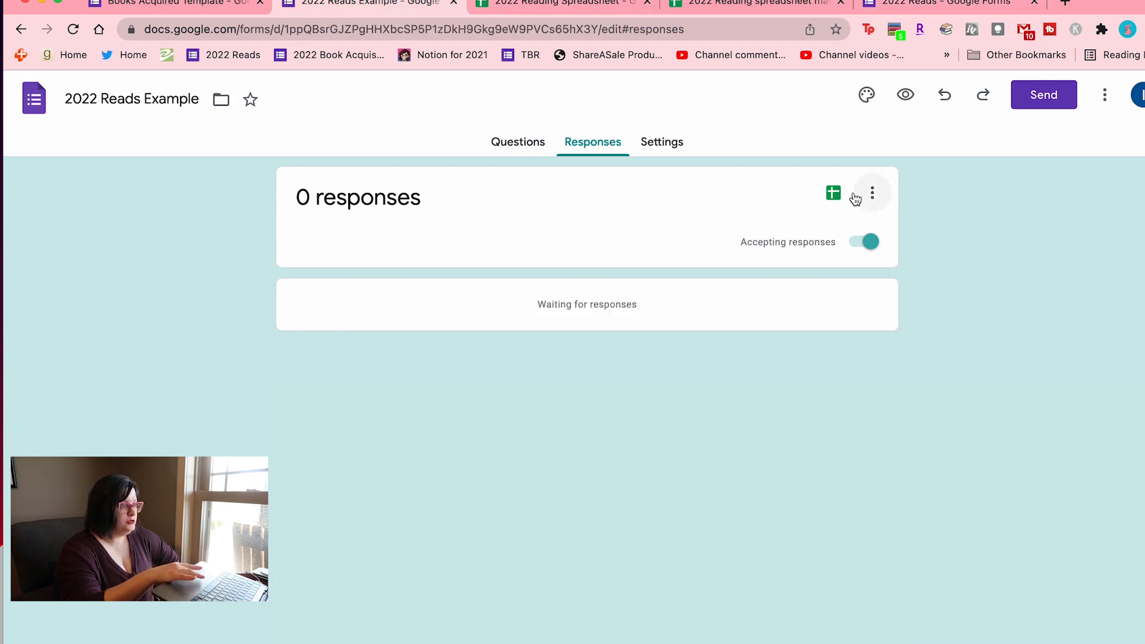
click(846, 192)
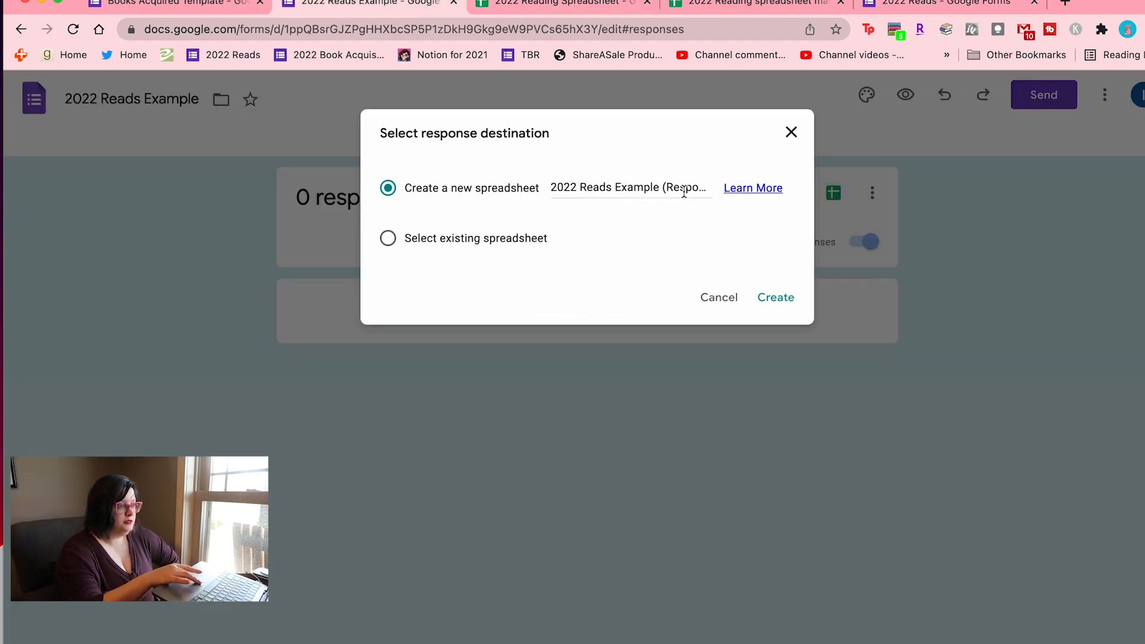
click(775, 298)
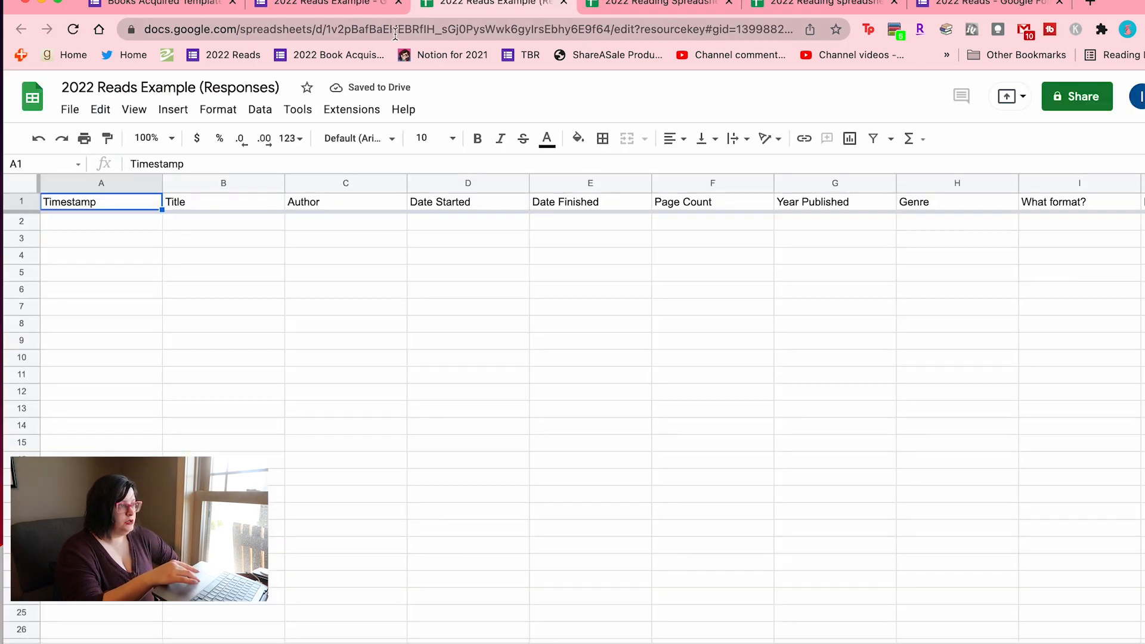
Step: Copy the spreadsheet ID from the new responses sheet's web address, from after /d/ up to edit
click(327, 28)
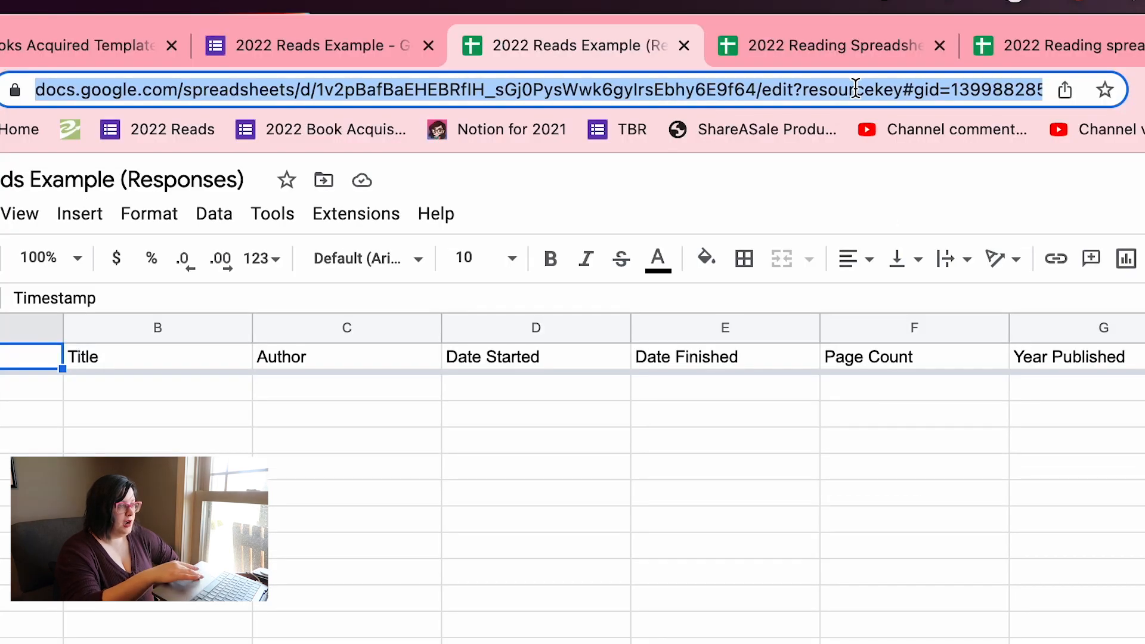
click(648, 27)
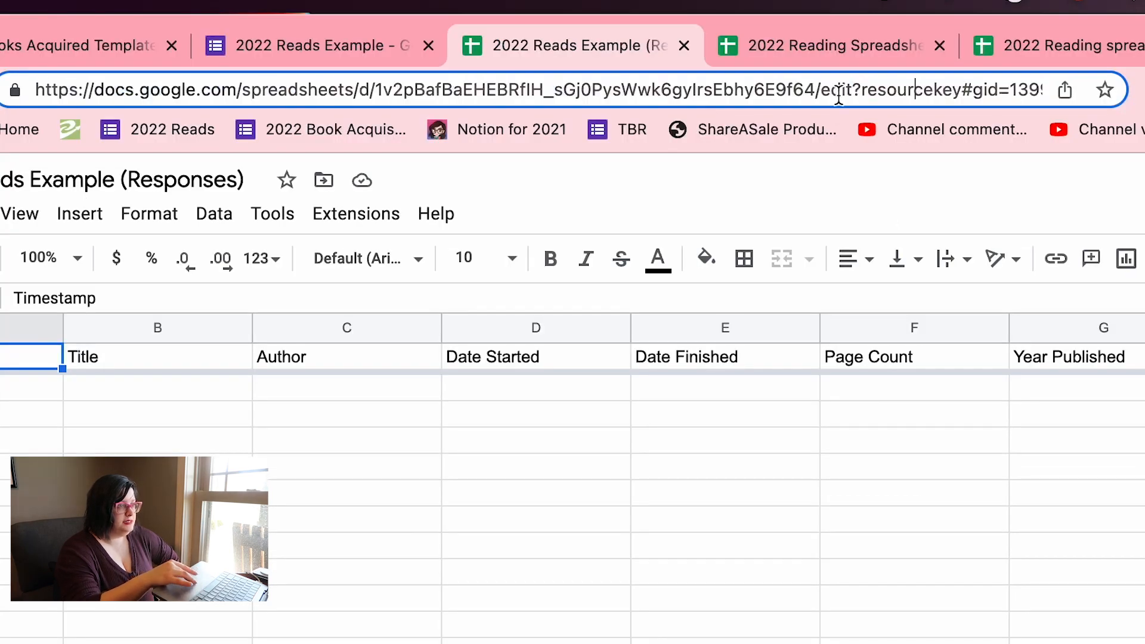
drag(821, 88, 374, 88)
key(super+c)
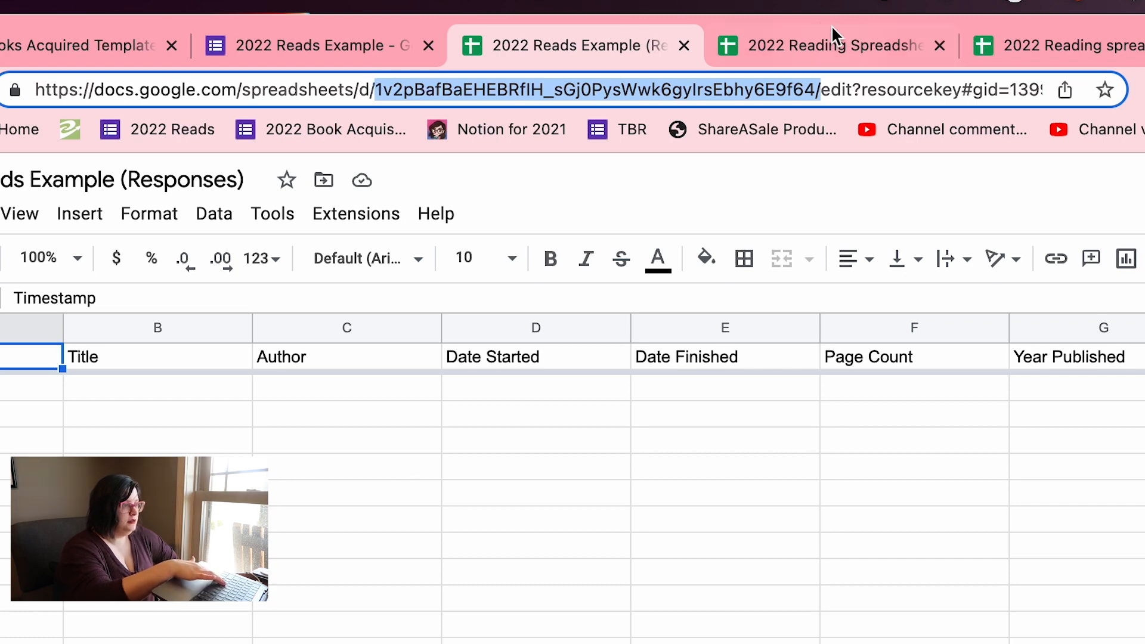
Step: In the mash-up's Data Key sheet, replace the spreadsheet ID in A1's IMPORTRANGE formula with the copied one, omitting its trailing slash, and allow access
click(844, 48)
click(1041, 46)
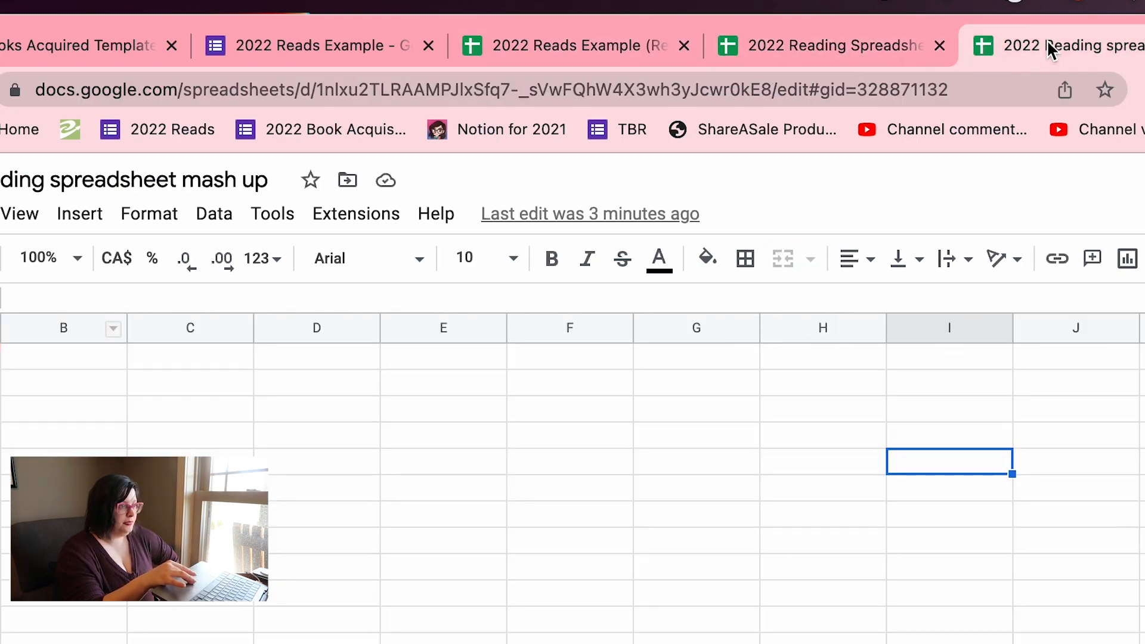
click(12, 354)
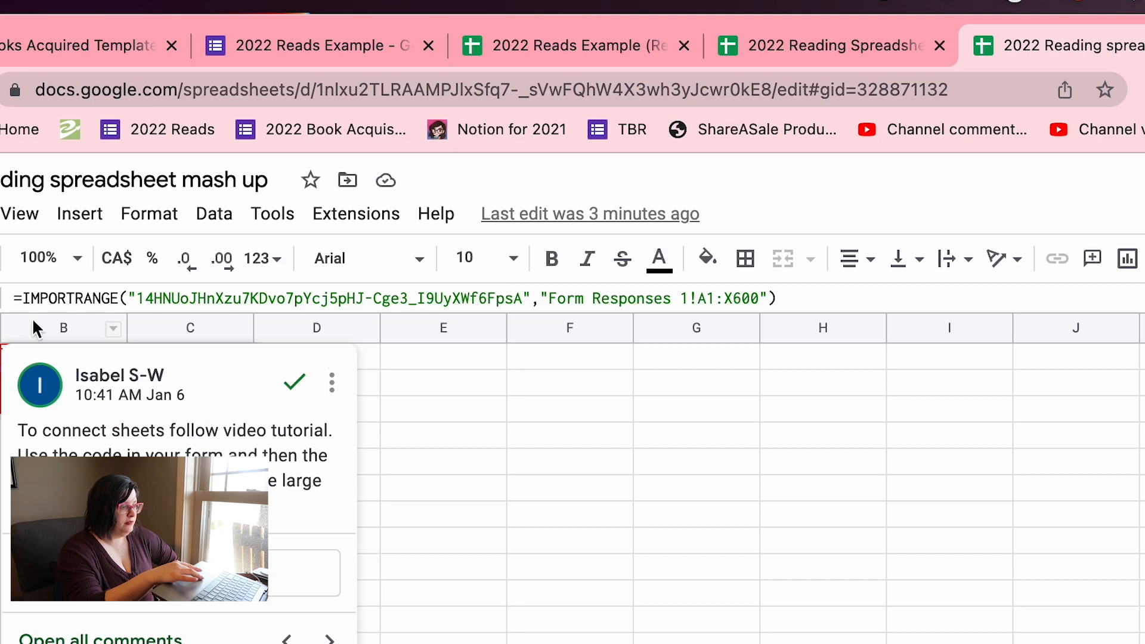
click(112, 296)
drag(136, 299, 537, 300)
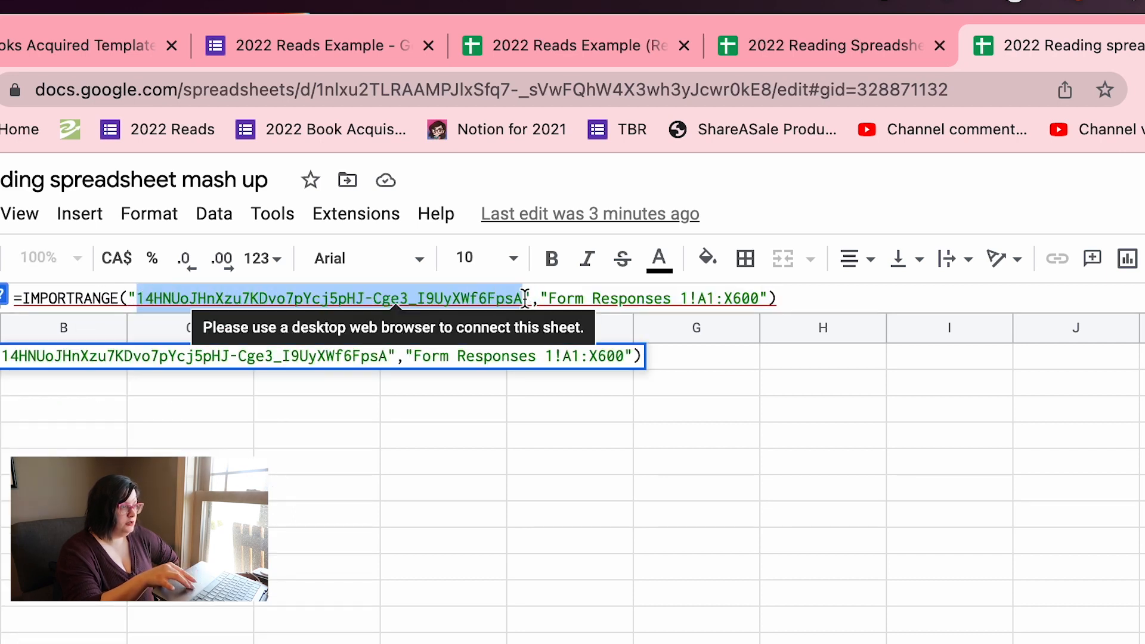
key(super+v)
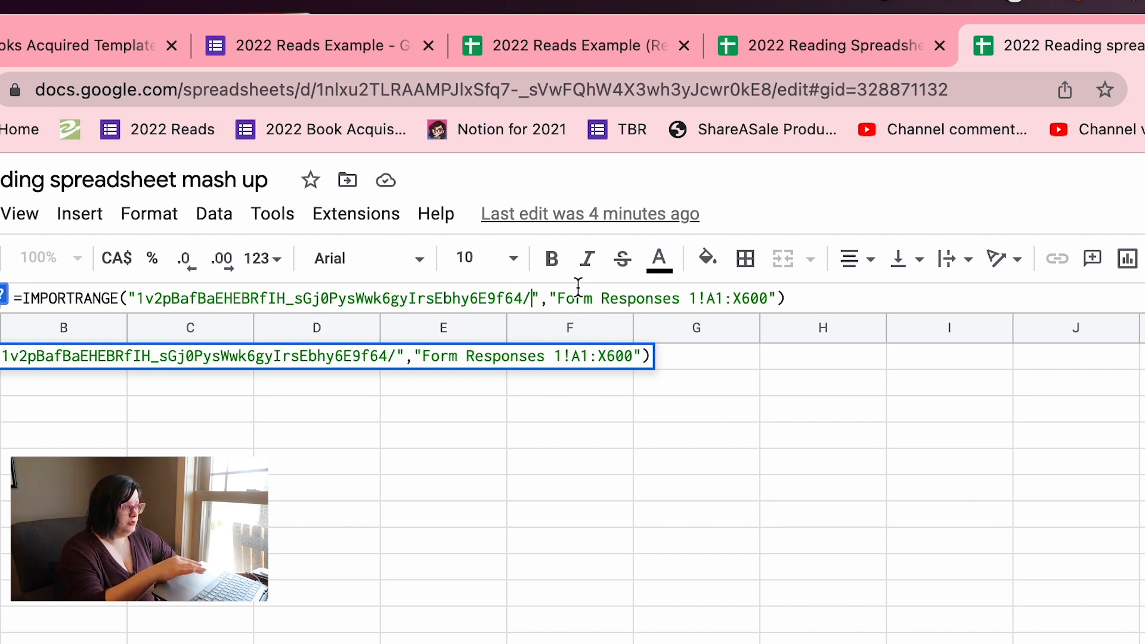
key(BackSpace)
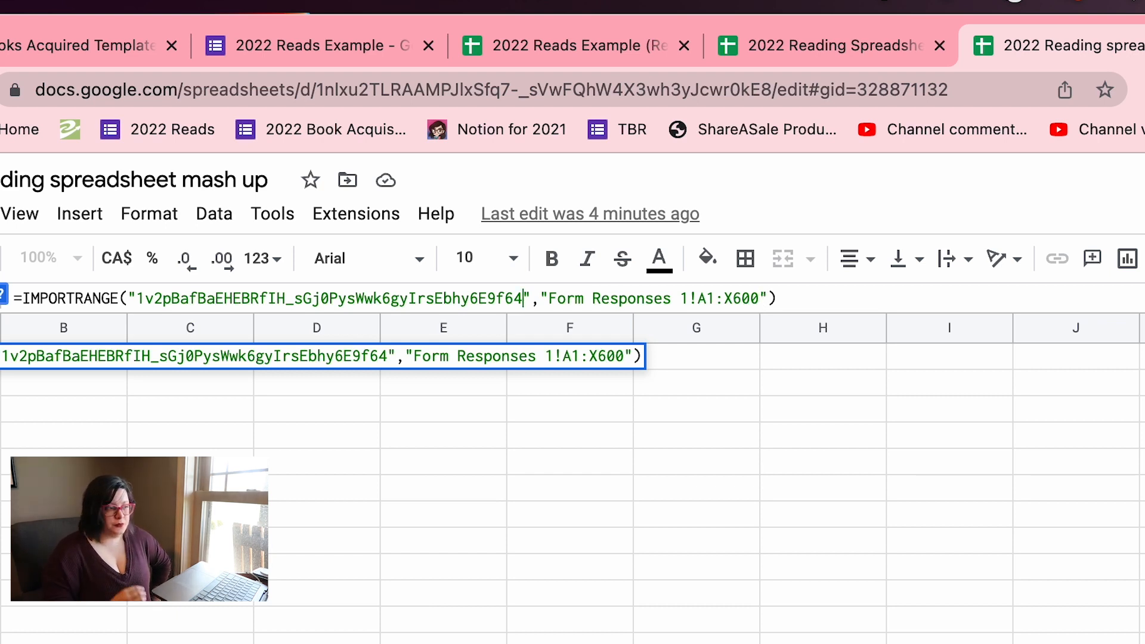
key(Return)
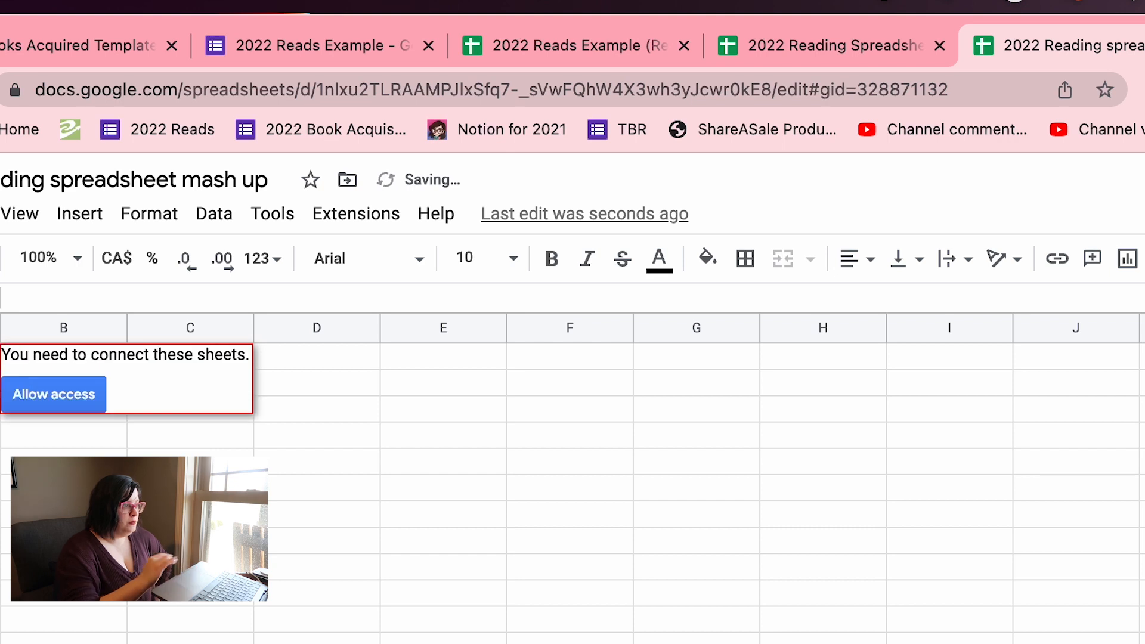
click(44, 398)
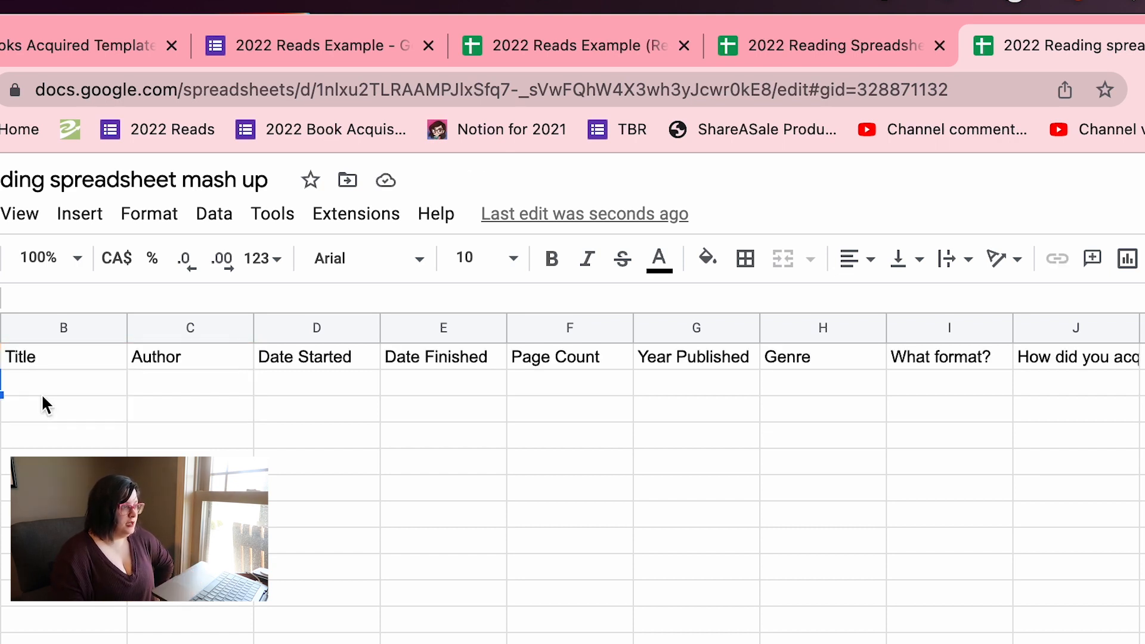
Step: Review the A1 IMPORTRANGE formula and the imported form question headers across row 1 of the Data Key sheet
click(42, 361)
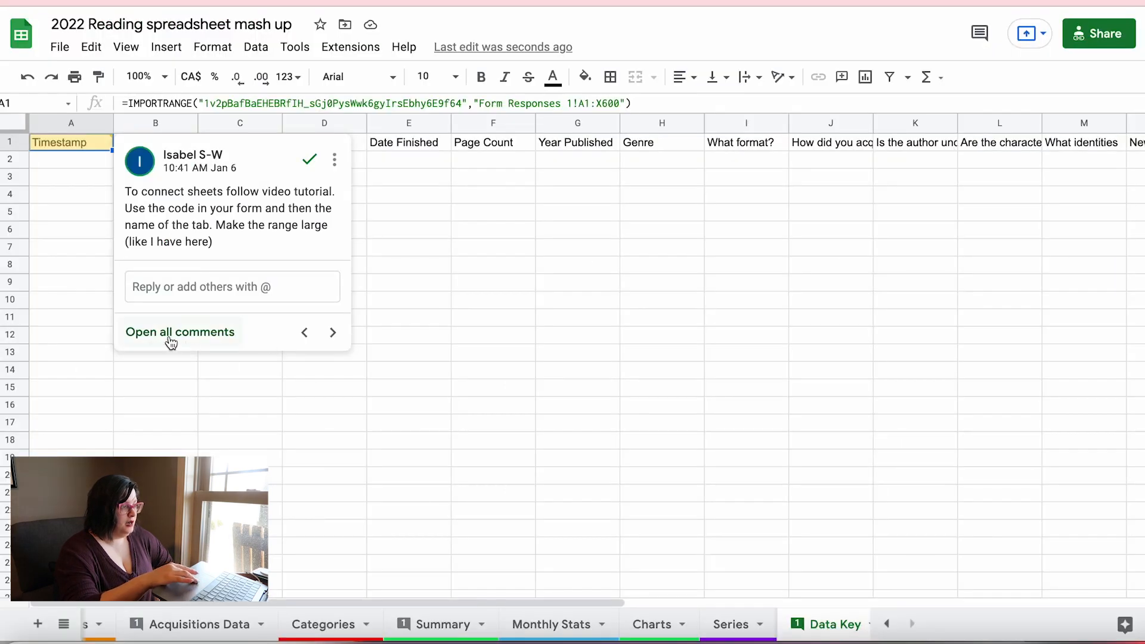
click(177, 407)
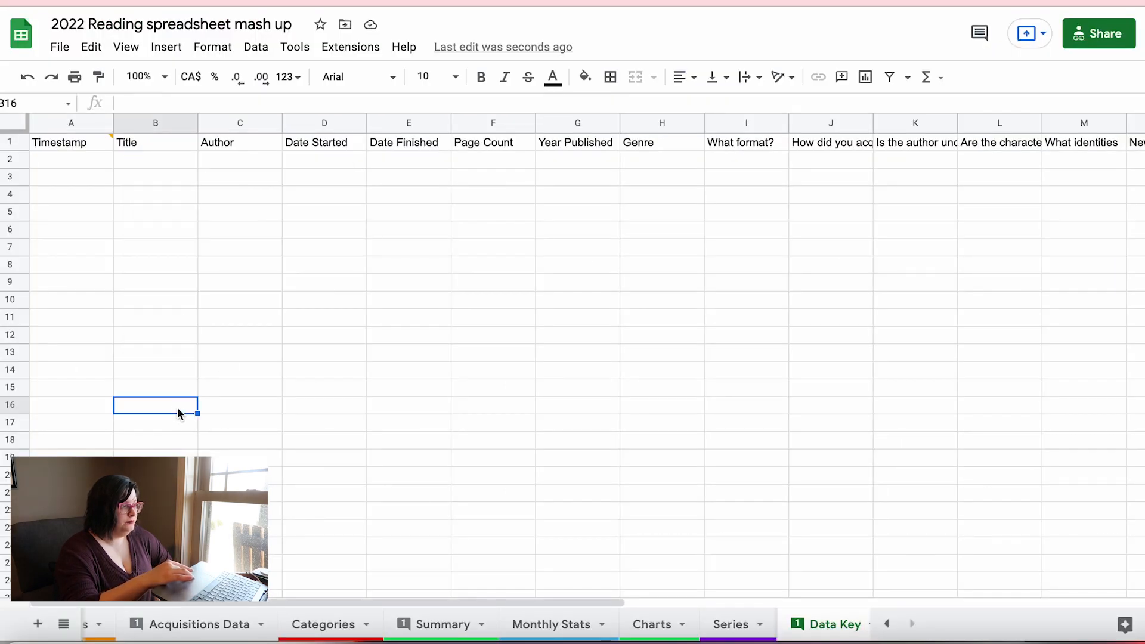
click(155, 146)
click(277, 139)
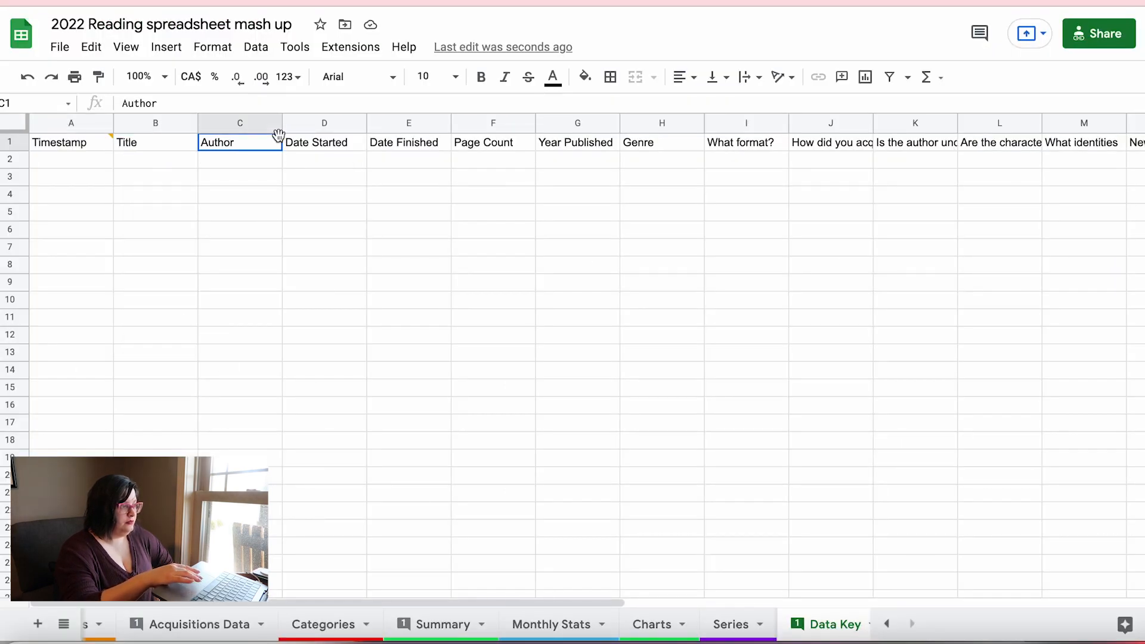
click(321, 146)
drag(291, 604, 487, 586)
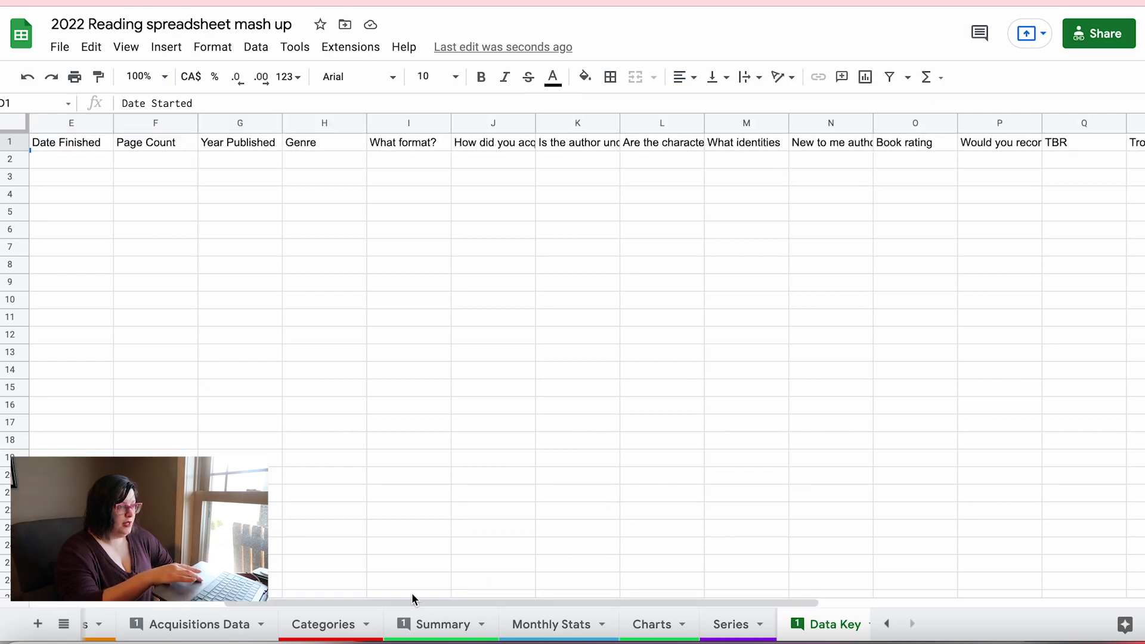
drag(416, 602, 218, 604)
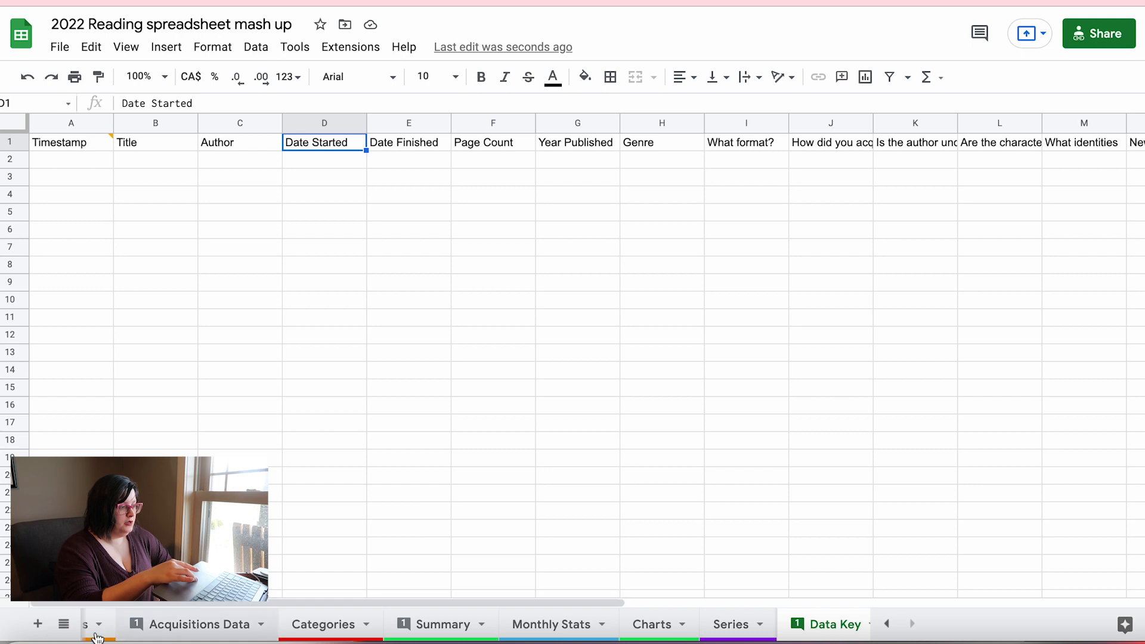
Step: Go to the BookSurvey sheet and inspect the formula in the first Title cell, B2
click(89, 624)
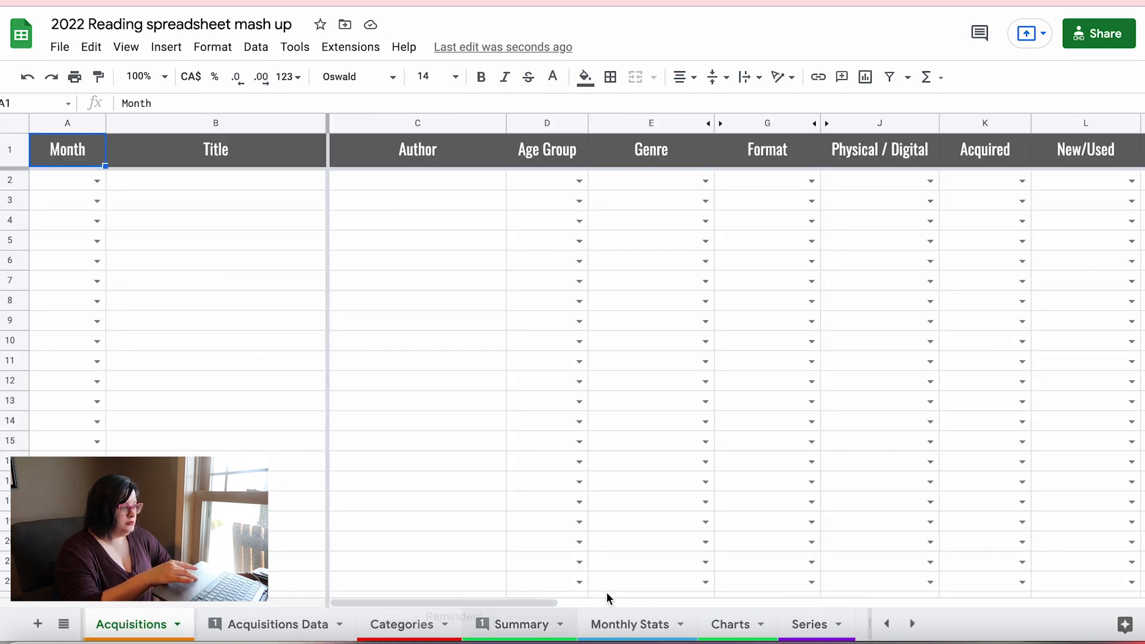
scroll(616, 621, left, 3)
click(245, 621)
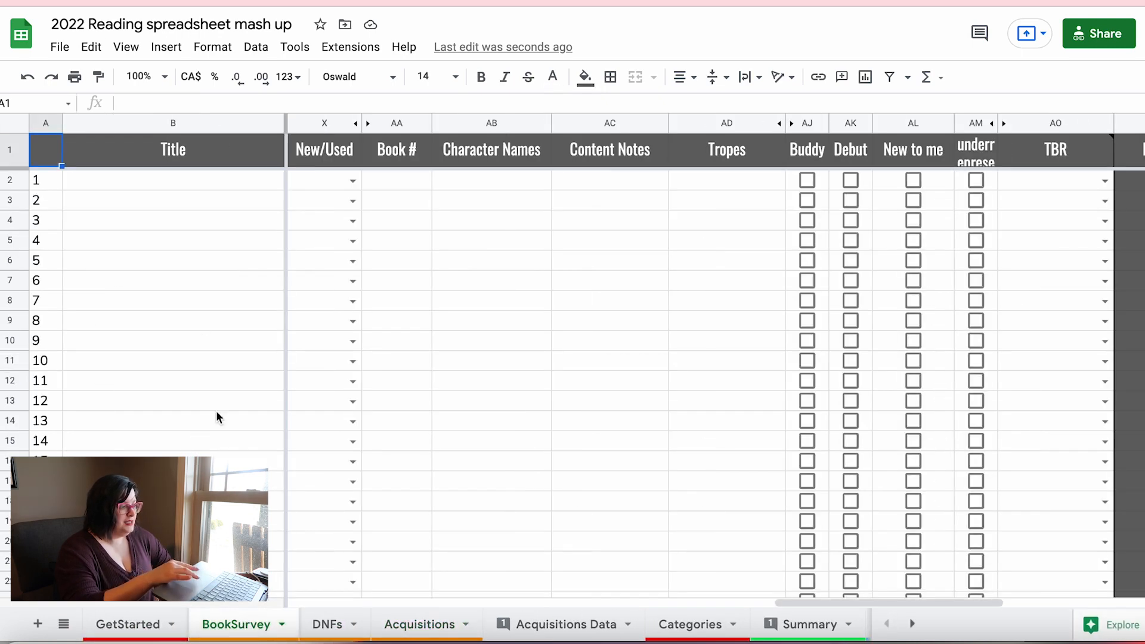
click(211, 186)
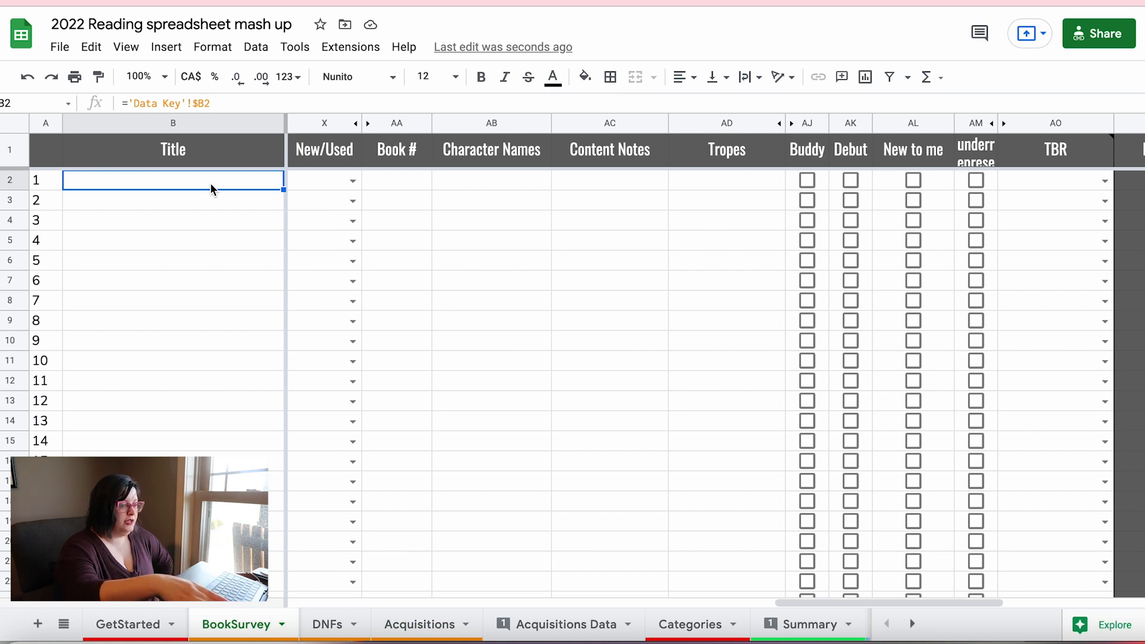
Step: Return to the Data Key sheet and check which column holds the imported Title header
click(912, 623)
click(805, 625)
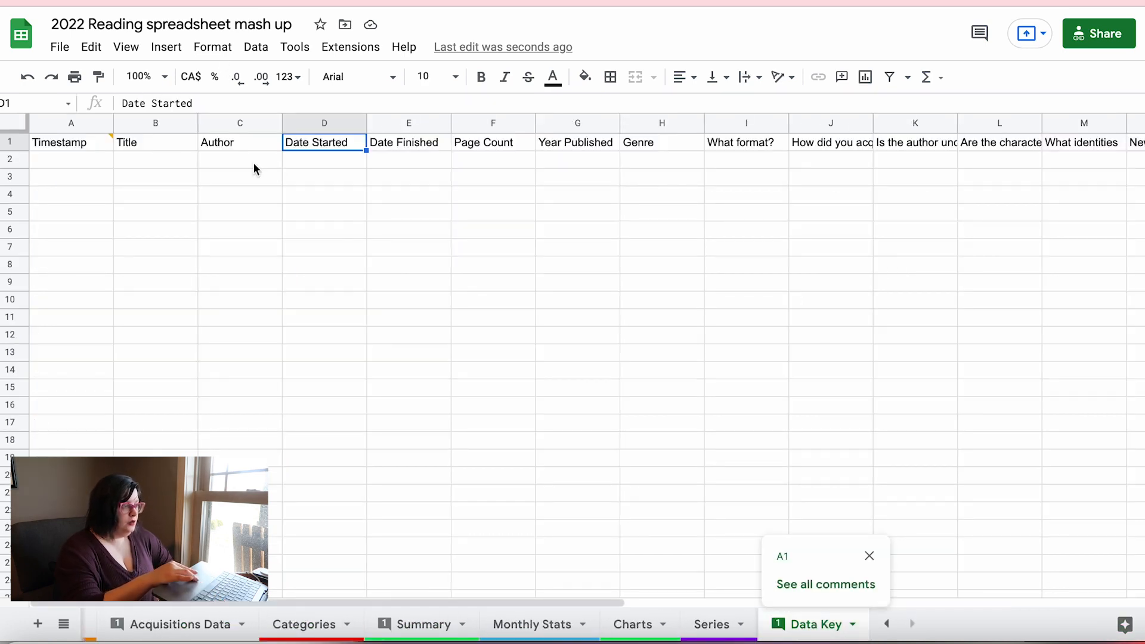
click(174, 146)
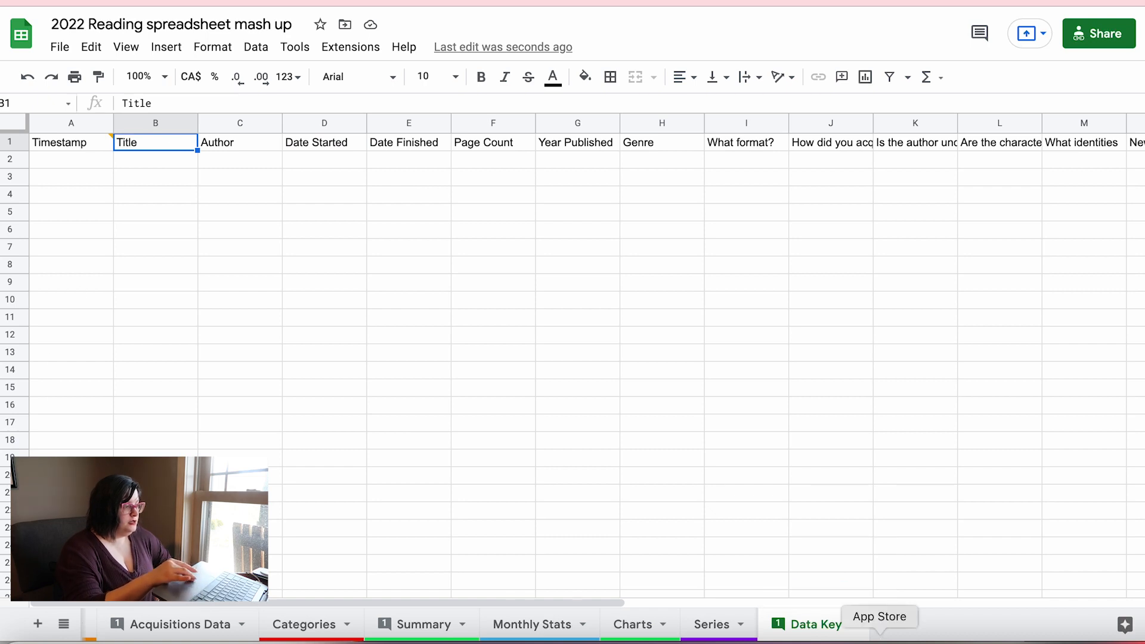
Step: Back in the BookSurvey sheet, examine the Data Key references in the Title column from B2 down to B4
click(887, 623)
click(219, 627)
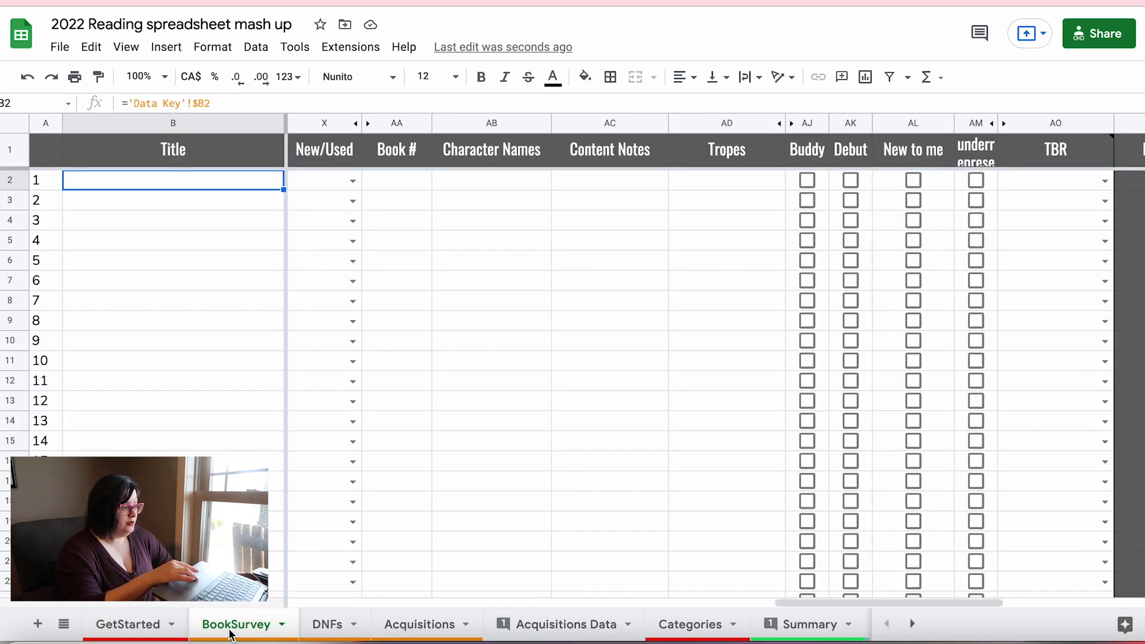
click(189, 105)
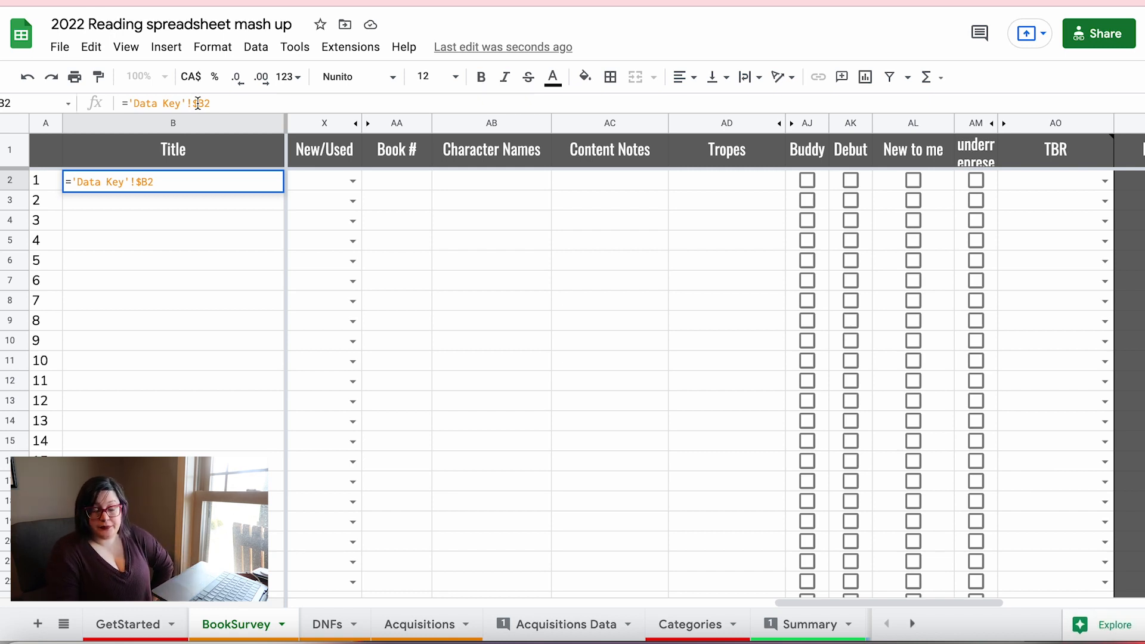
key(Return)
key(Up)
key(Down)
key(Down)
key(Down)
key(Up)
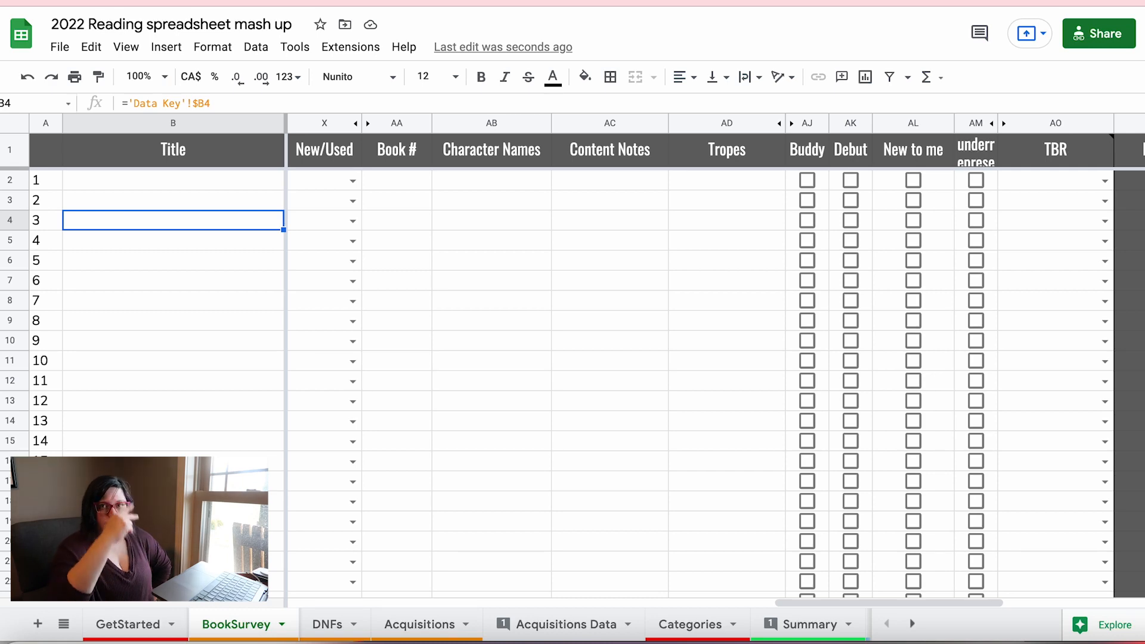
Step: Inspect how the Author, Start, Finish and Month cells in row 2 of BookSurvey are filled from the Data Key
drag(849, 604, 454, 574)
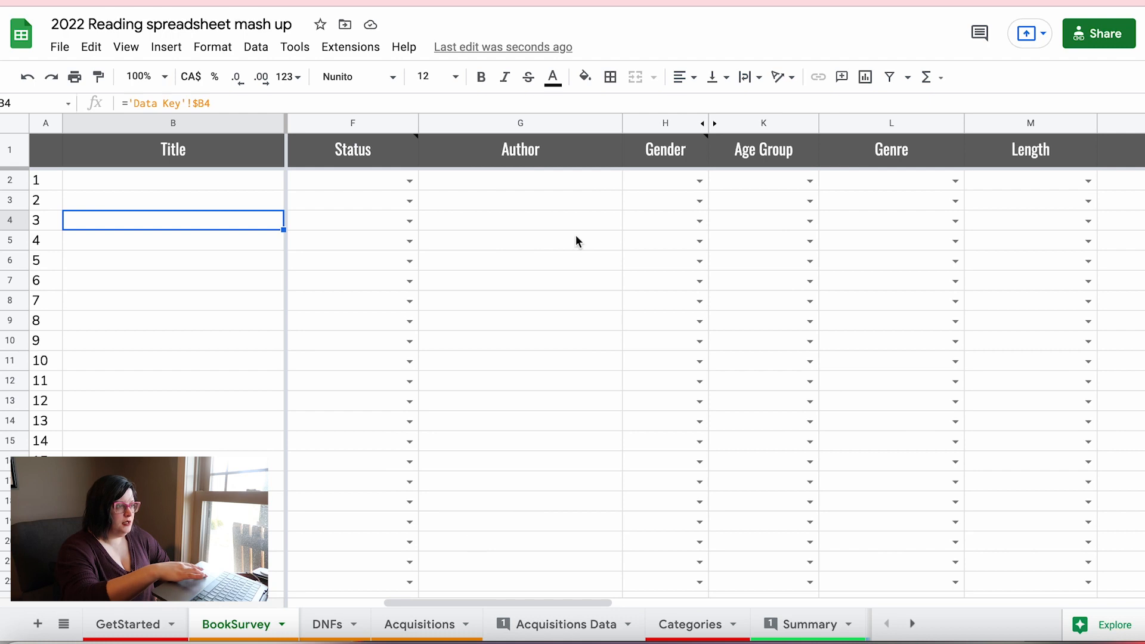
click(583, 180)
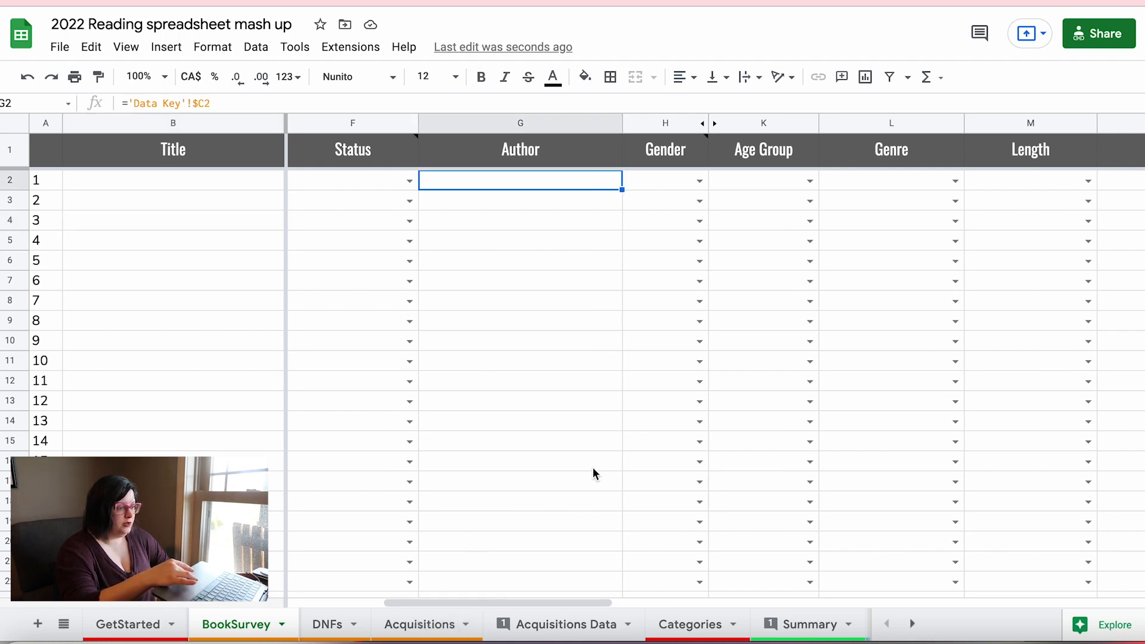
key(Left)
key(Left)
key(Left)
key(Left)
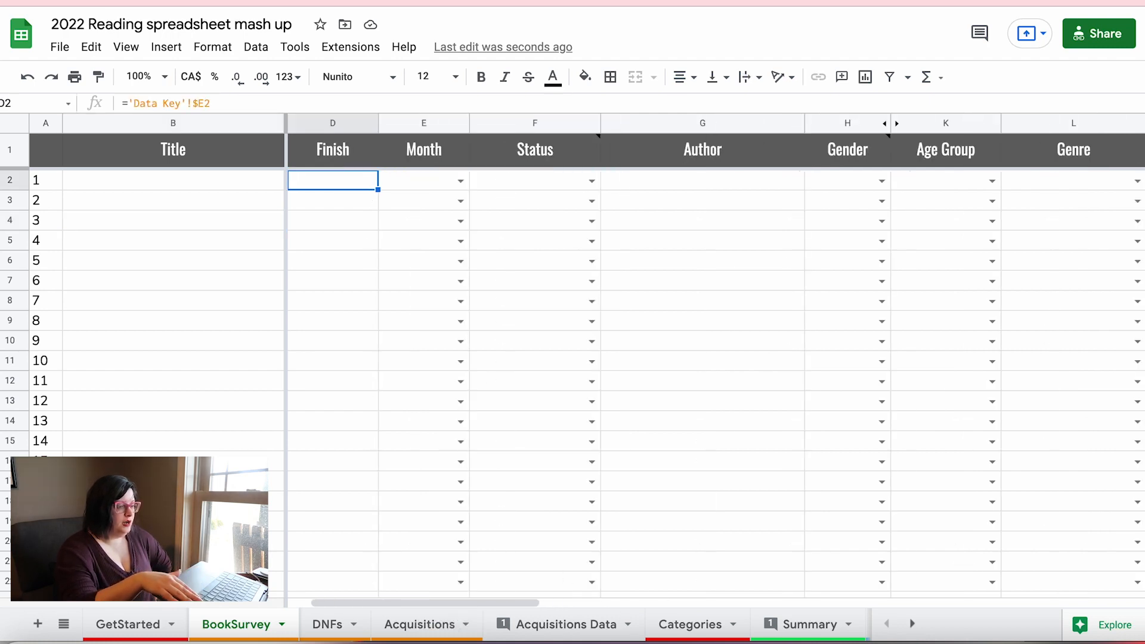
key(Right)
key(Right)
key(Left)
key(Right)
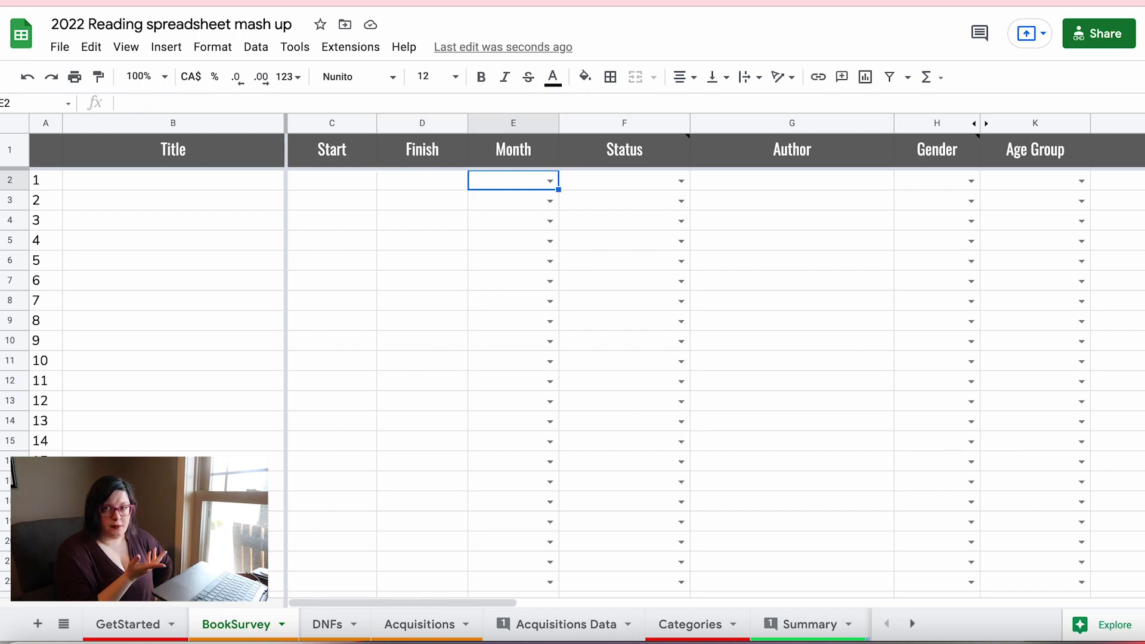
Step: Review the dropdown options in the Categories sheet through to the Months column, and return to BookSurvey
click(690, 624)
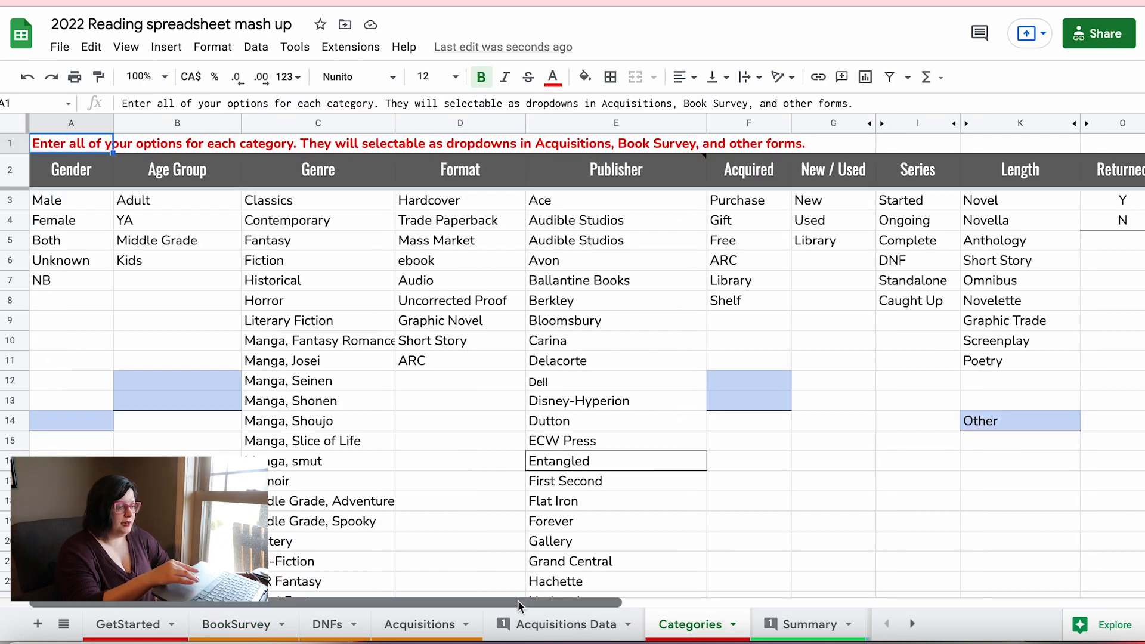
drag(518, 604, 936, 603)
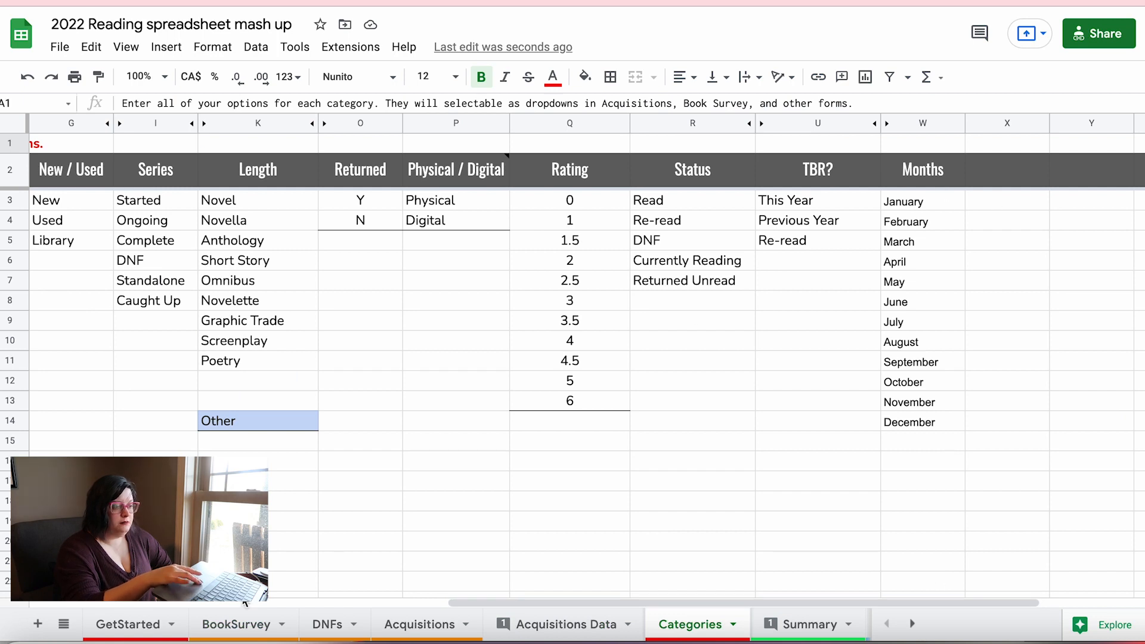
click(236, 623)
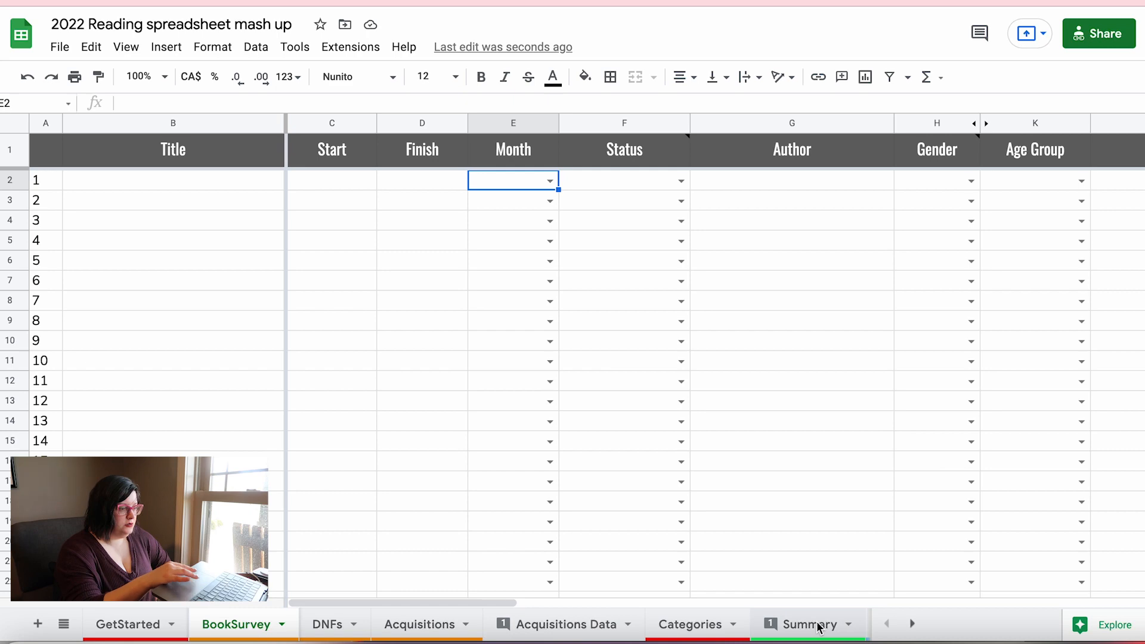
Step: Open the Monthly Stats sheet and inspect January's Books Read and Pages Read formulas in C3 and C4
click(913, 623)
click(551, 626)
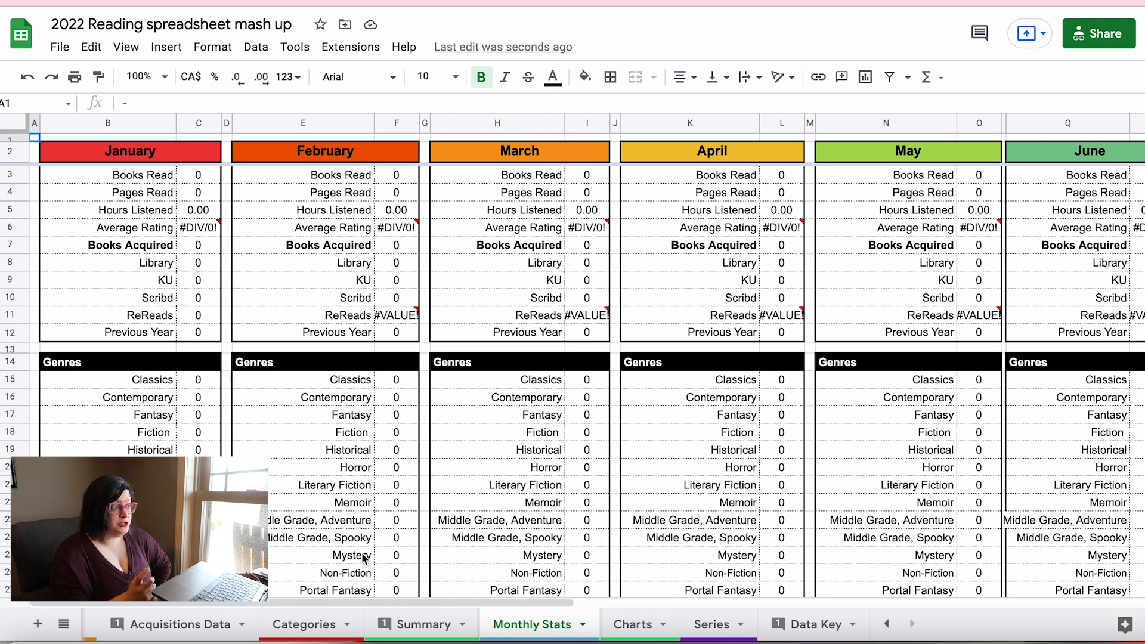
click(200, 177)
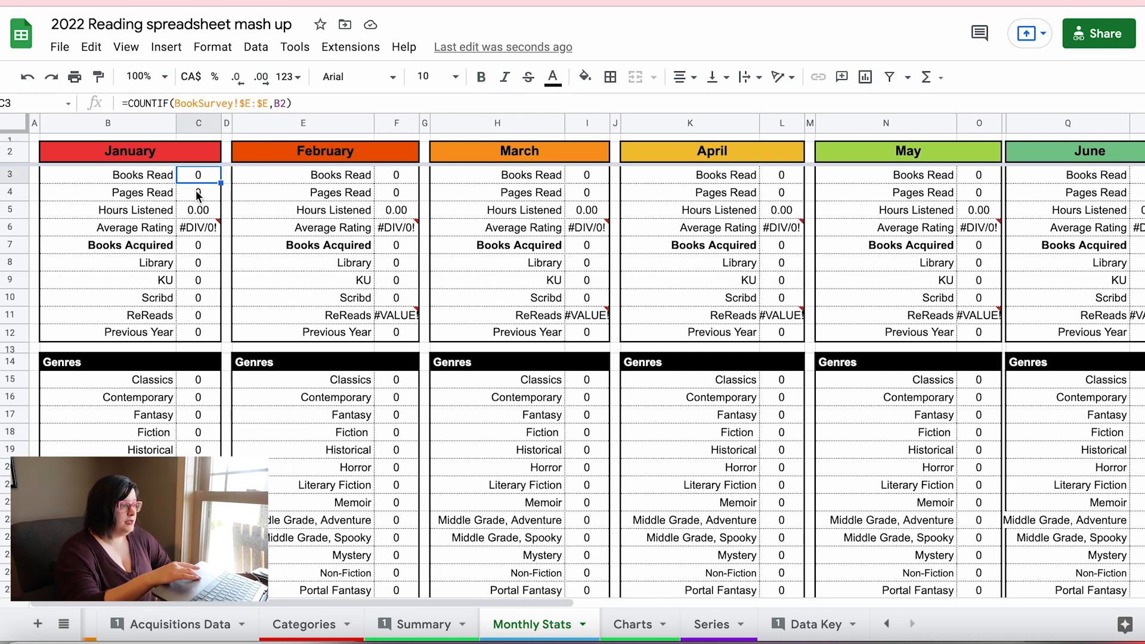
click(200, 194)
click(199, 169)
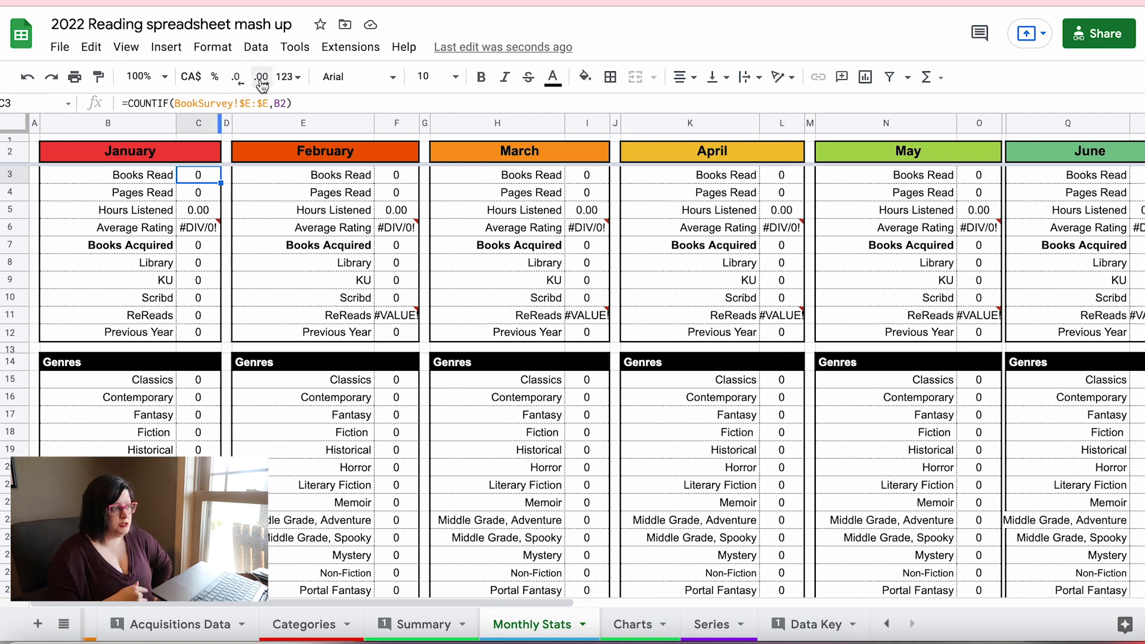
click(199, 197)
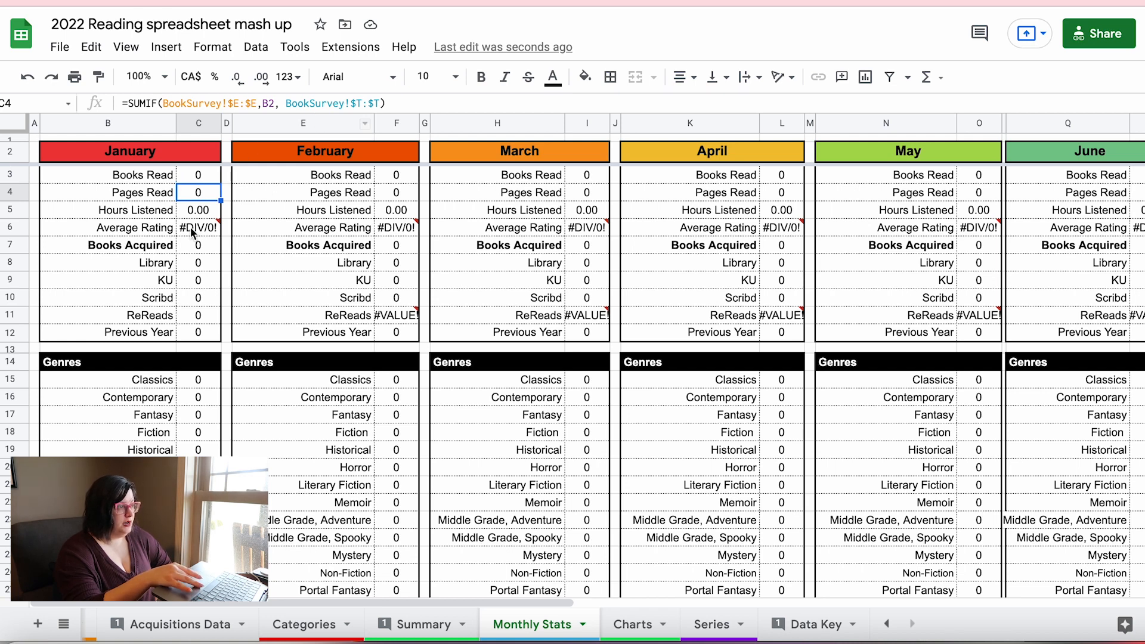
Step: Inspect January's Average Rating, Books Acquired, Library and KU formulas in the Monthly Stats sheet
click(199, 228)
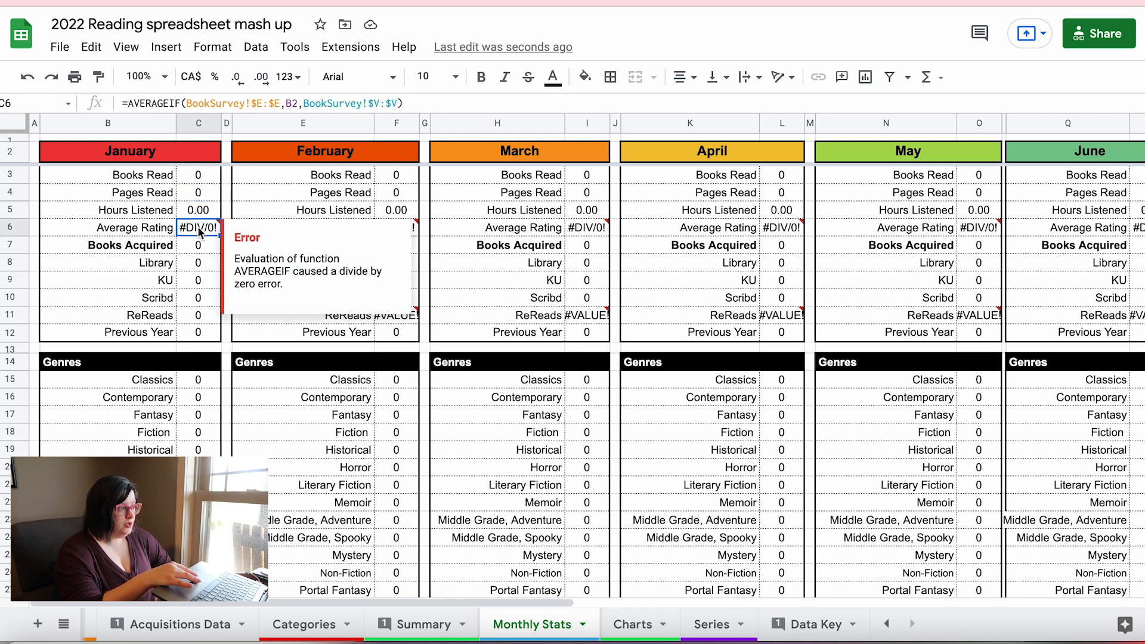
click(195, 250)
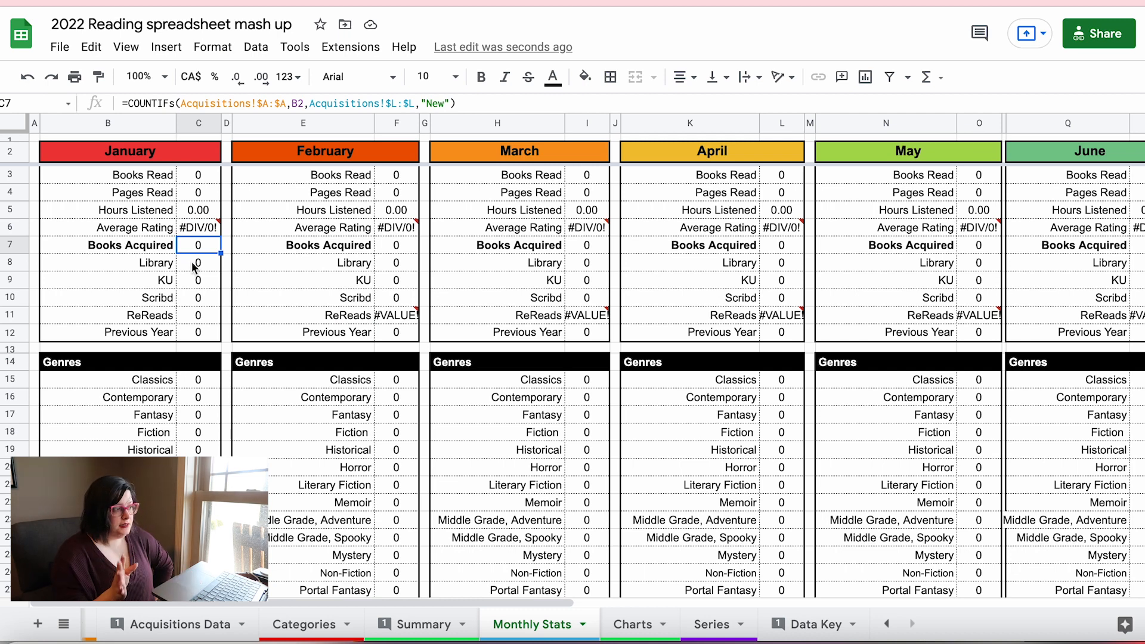
click(198, 268)
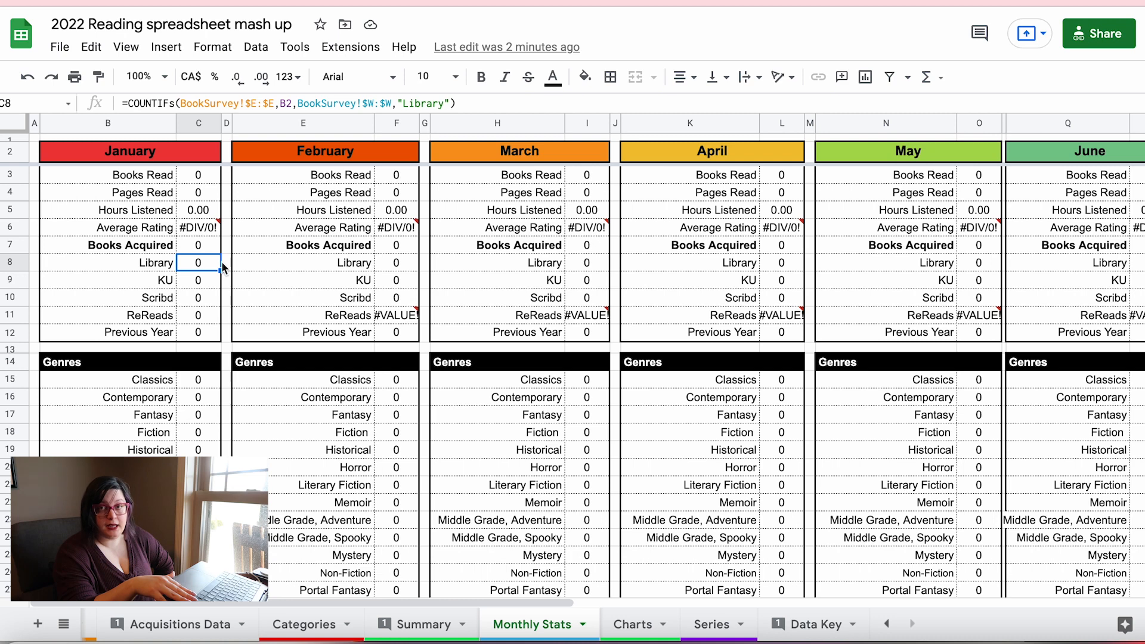
key(Down)
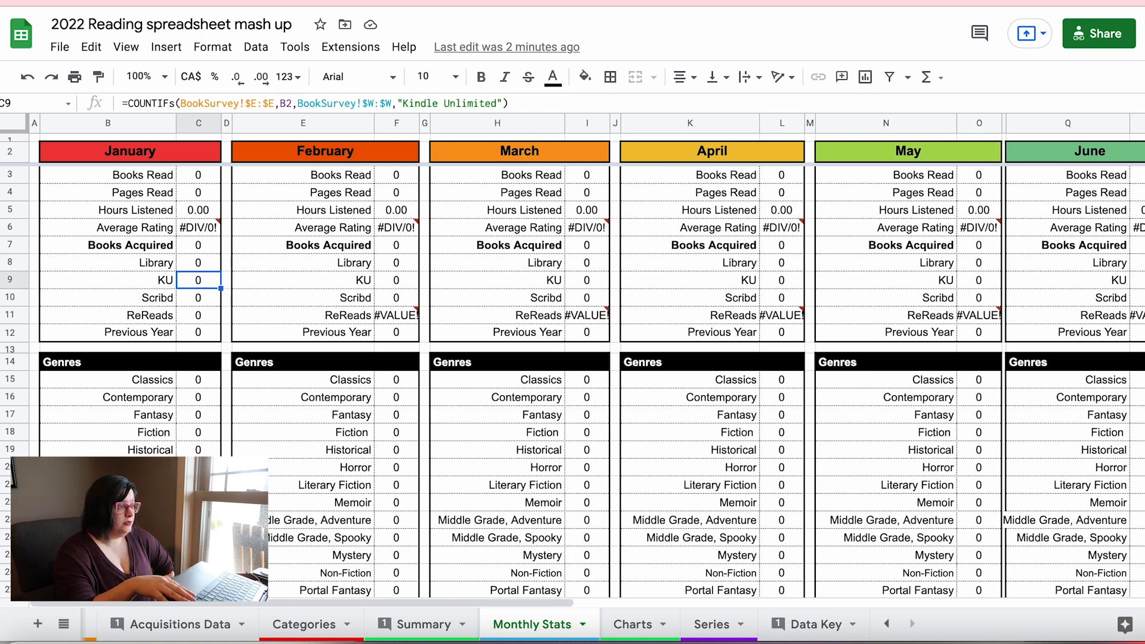
Step: Inspect January's Scribd, ReReads and Previous Year formulas in C10 to C12 of the Monthly Stats sheet
key(Down)
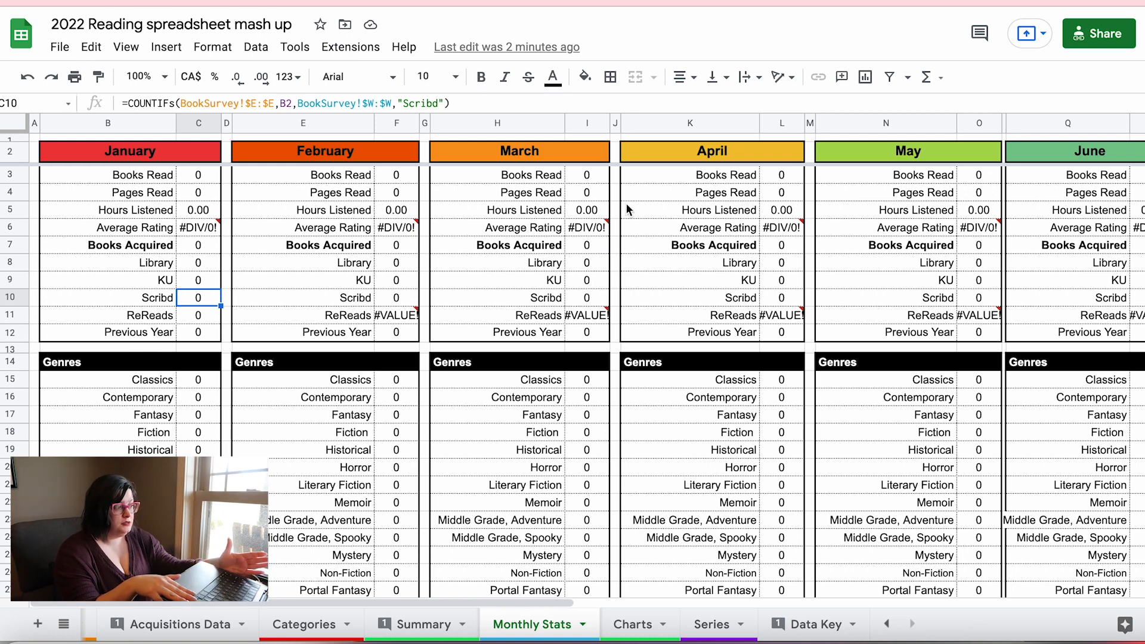
key(Down)
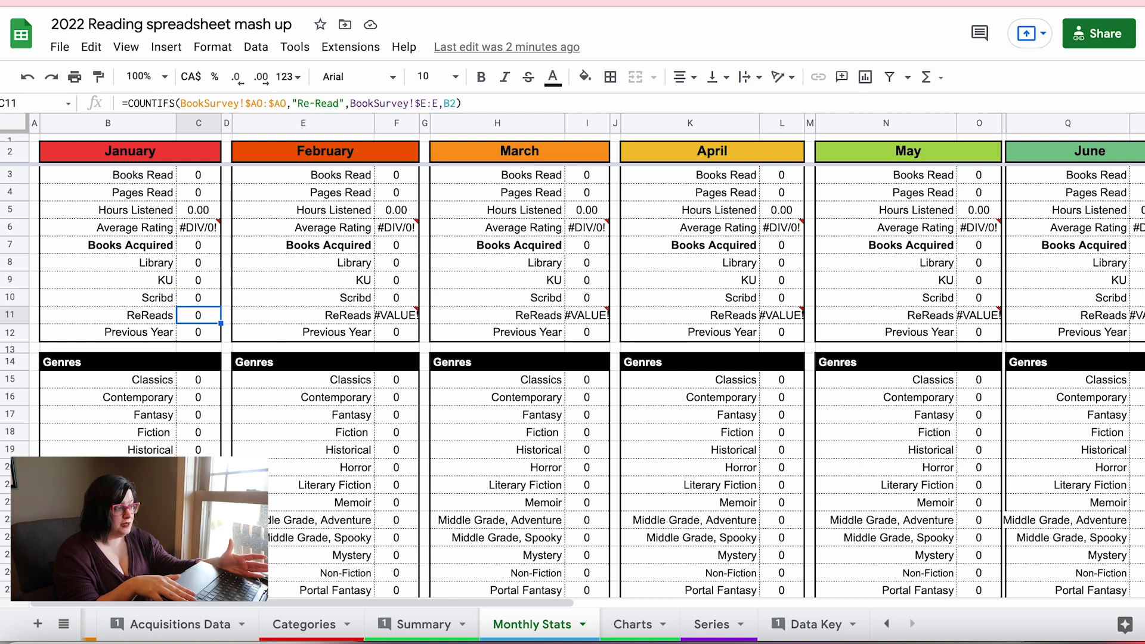
key(Down)
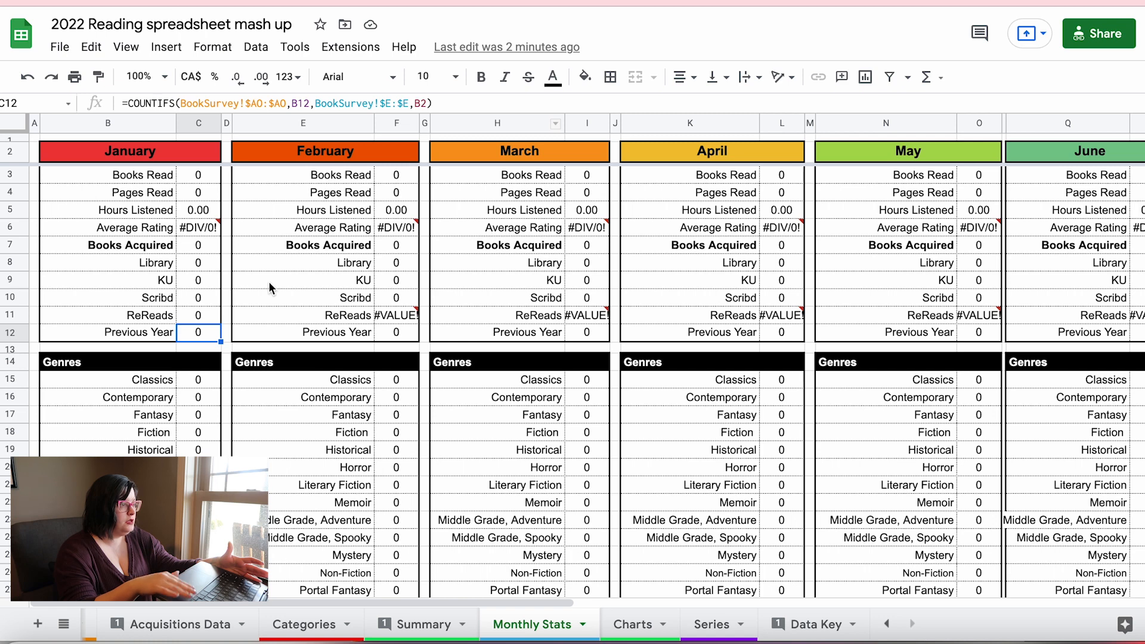
Step: Copy January's summary block B3:C12 into February at E3, and check how its Books Read formula refers to the month heading
drag(170, 175, 170, 280)
drag(179, 365, 202, 332)
key(ctrl+c)
click(355, 180)
key(ctrl+v)
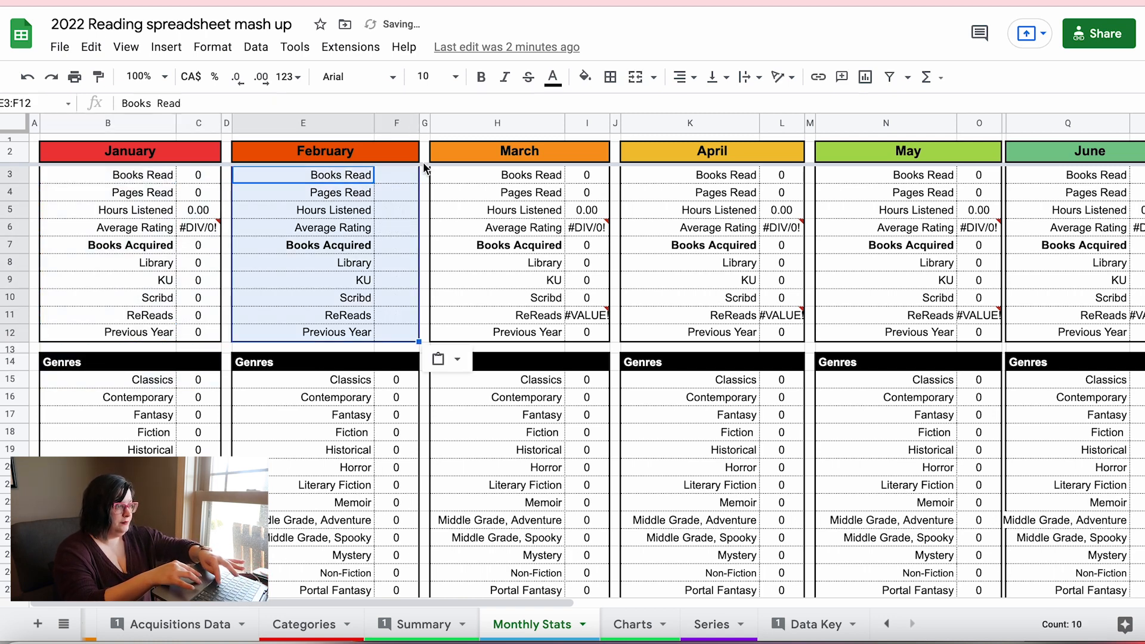
click(399, 177)
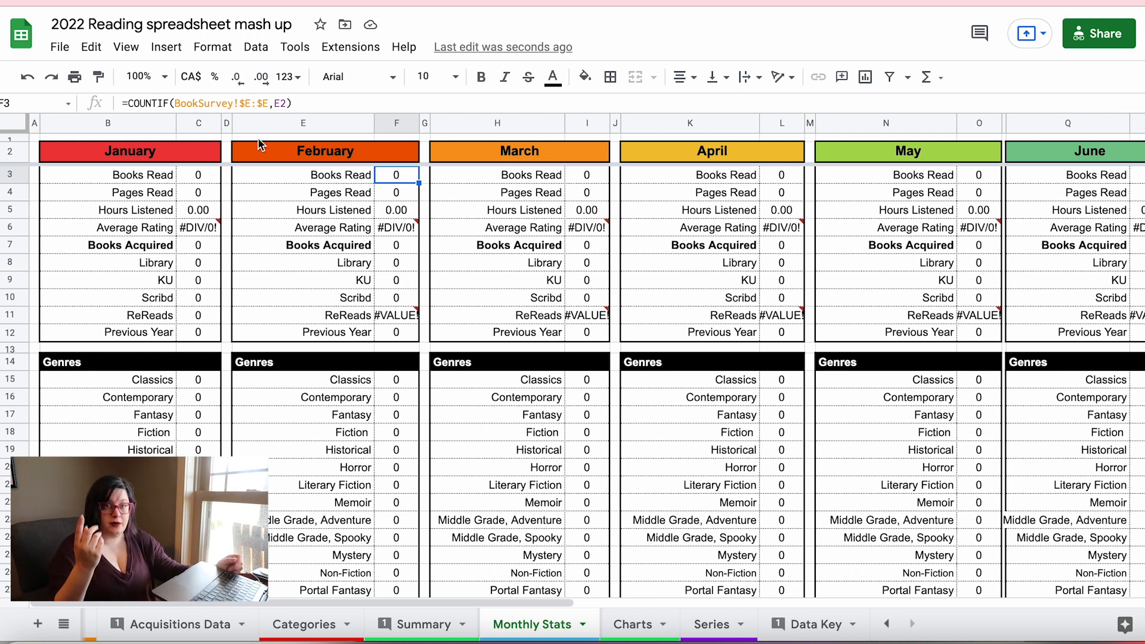
click(285, 153)
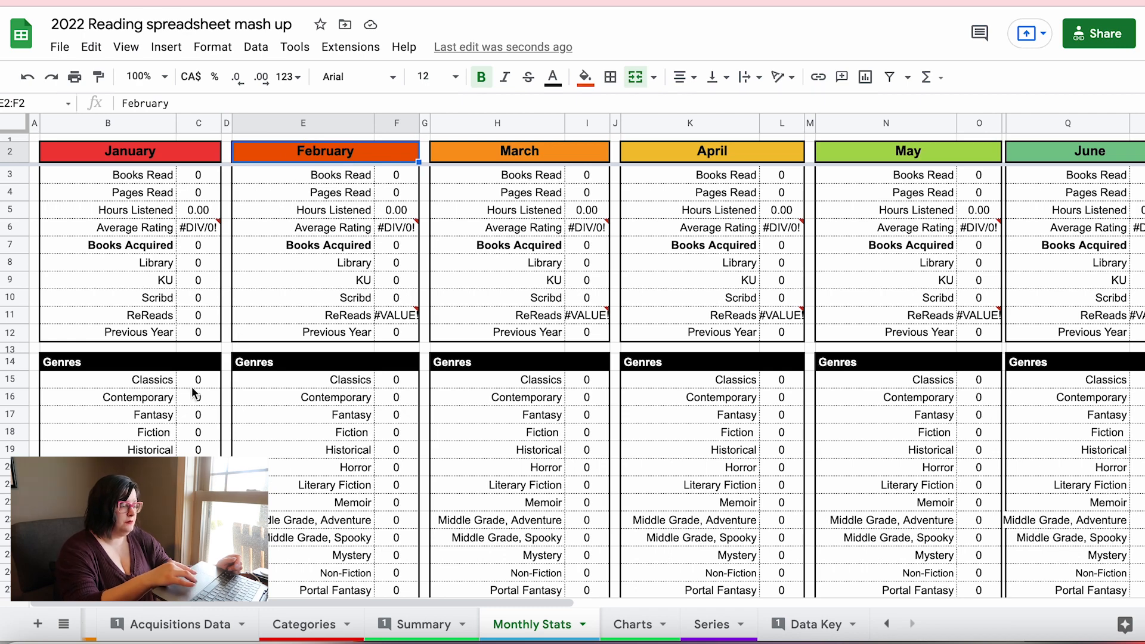
Step: Inspect January's Genres formulas from Classics in C15 down to Manga, Shoujo in C50
scroll(192, 390, down, 1)
click(197, 344)
click(199, 329)
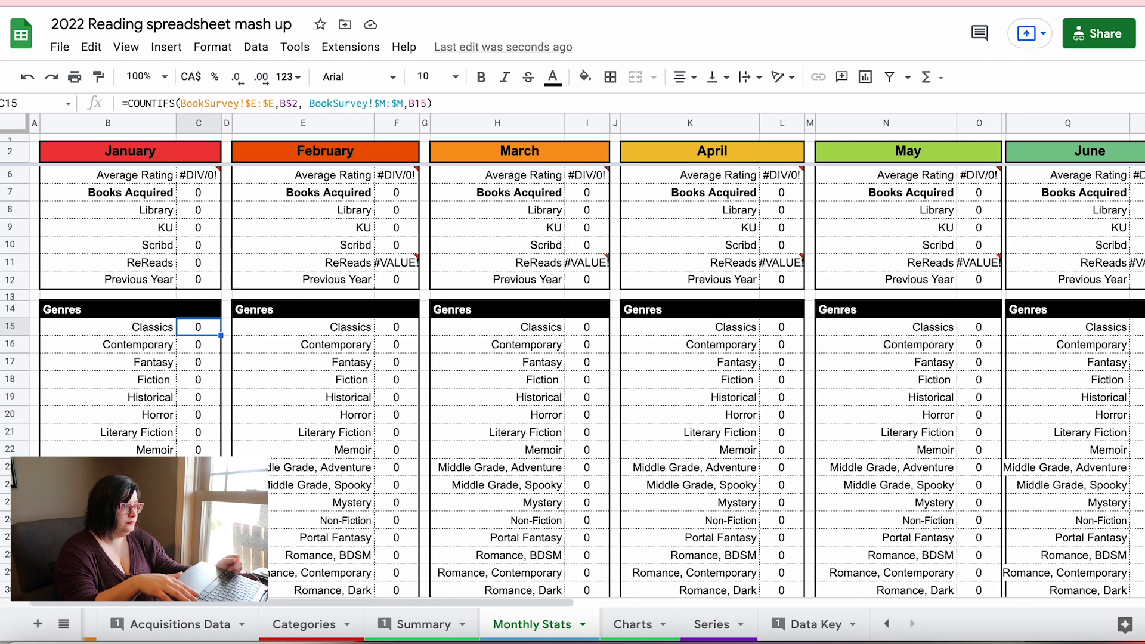
scroll(573, 381, down, 1)
scroll(147, 294, down, 1)
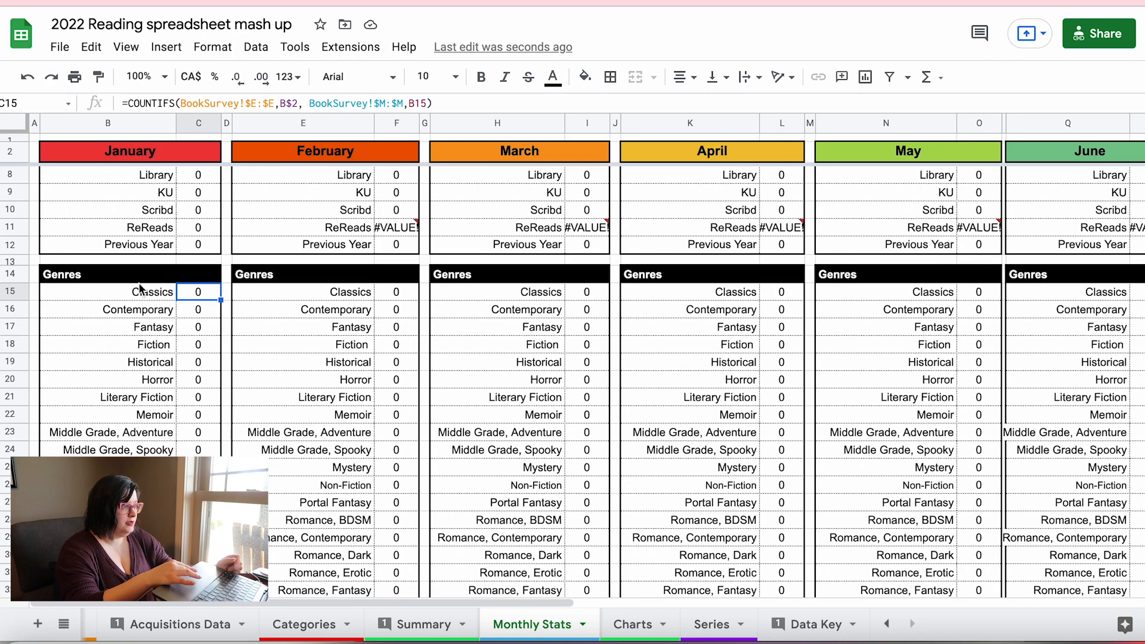
scroll(133, 443, down, 2)
click(133, 484)
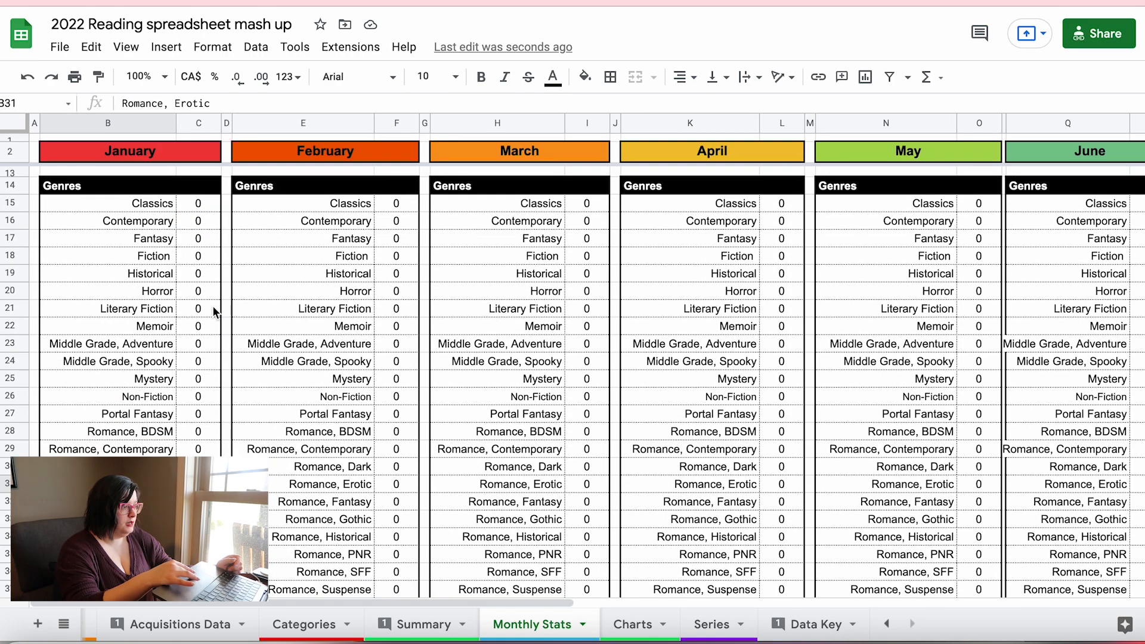
scroll(209, 418, down, 8)
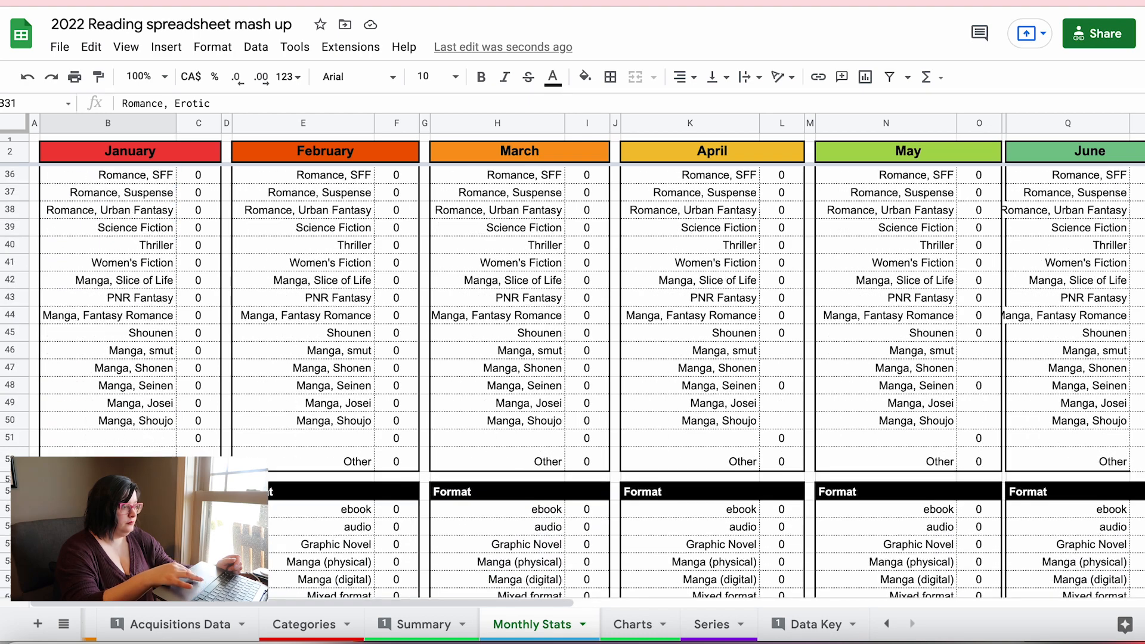
click(203, 439)
click(203, 423)
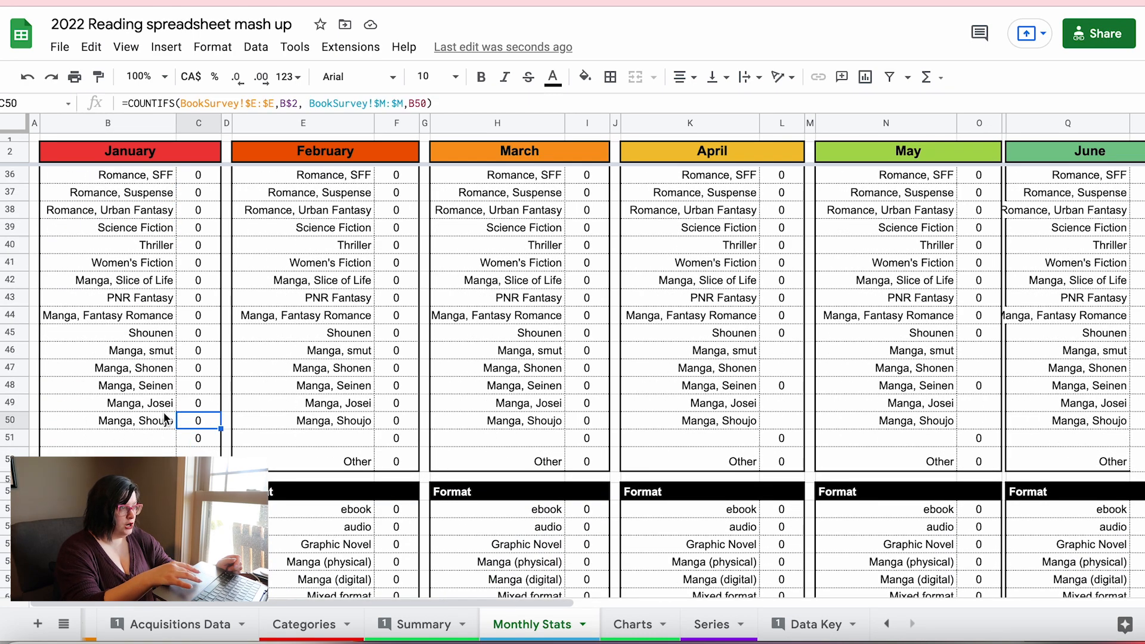
Step: Review the Format, Audience, Author Status and Ratings sections and the remaining months, and go to the Acquisitions Data sheet
scroll(164, 416, down, 3)
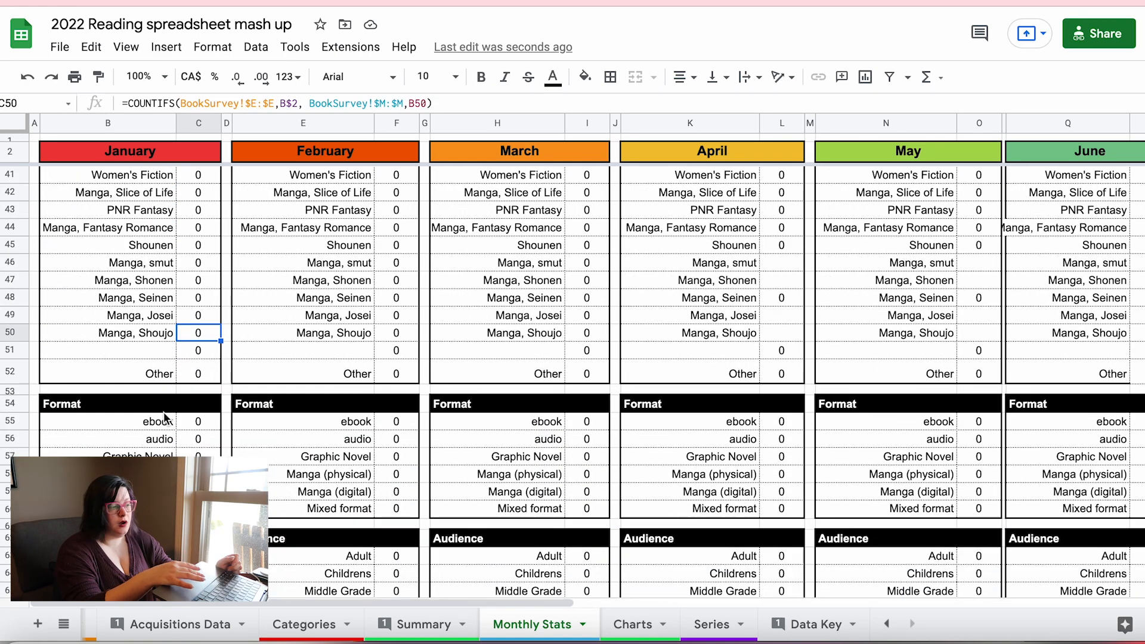
scroll(167, 417, down, 4)
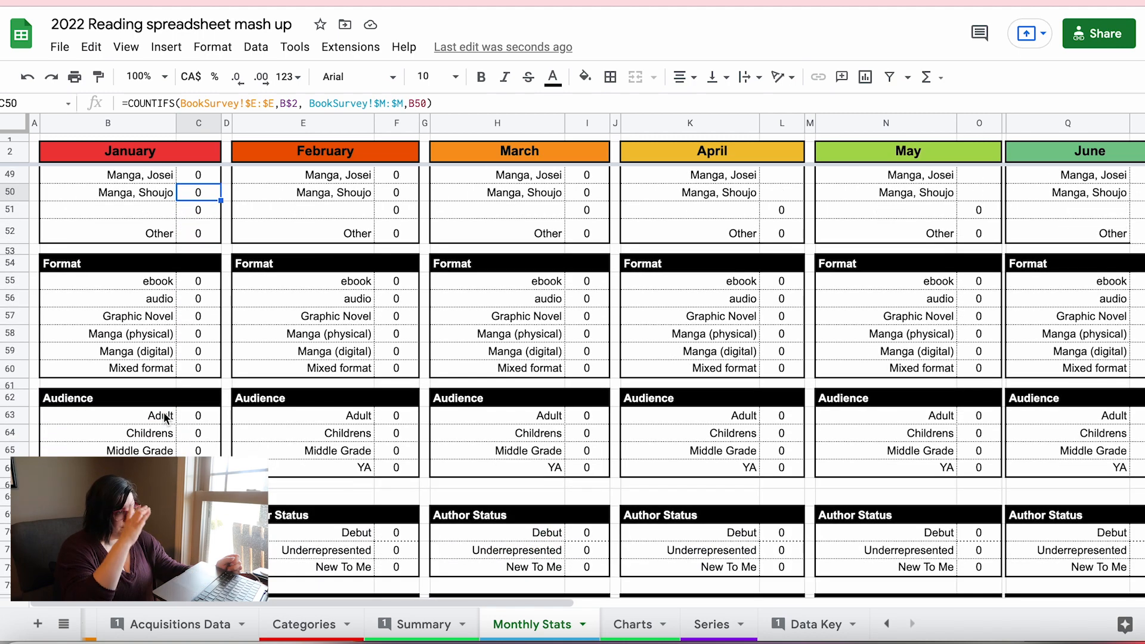
scroll(163, 412, down, 3)
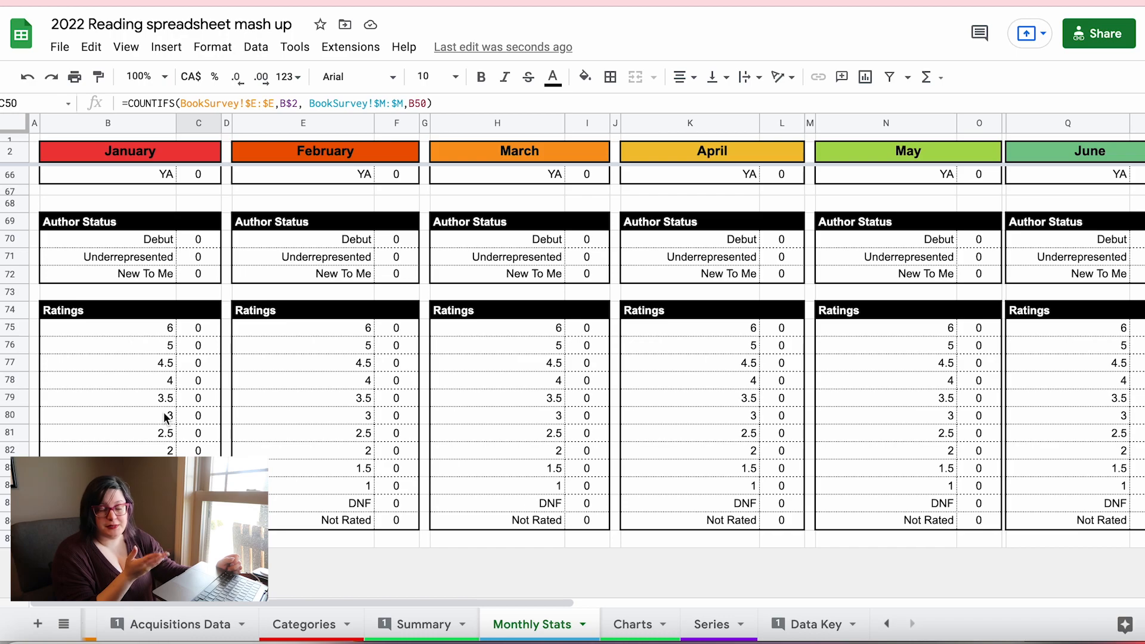
scroll(360, 418, up, 15)
scroll(360, 417, right, 10)
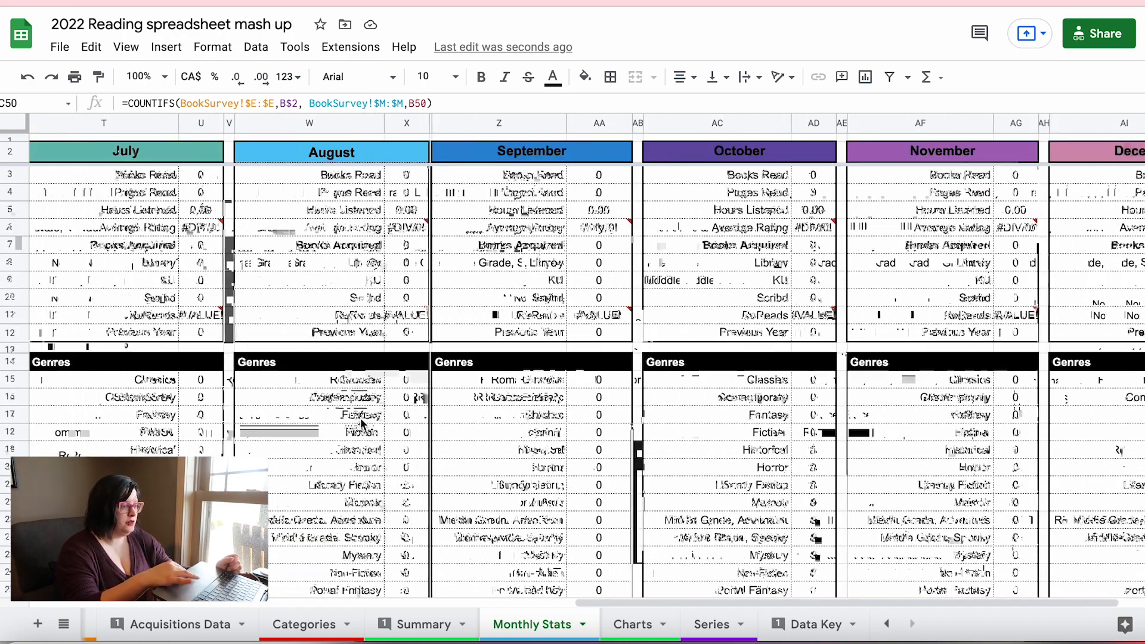
scroll(360, 418, left, 10)
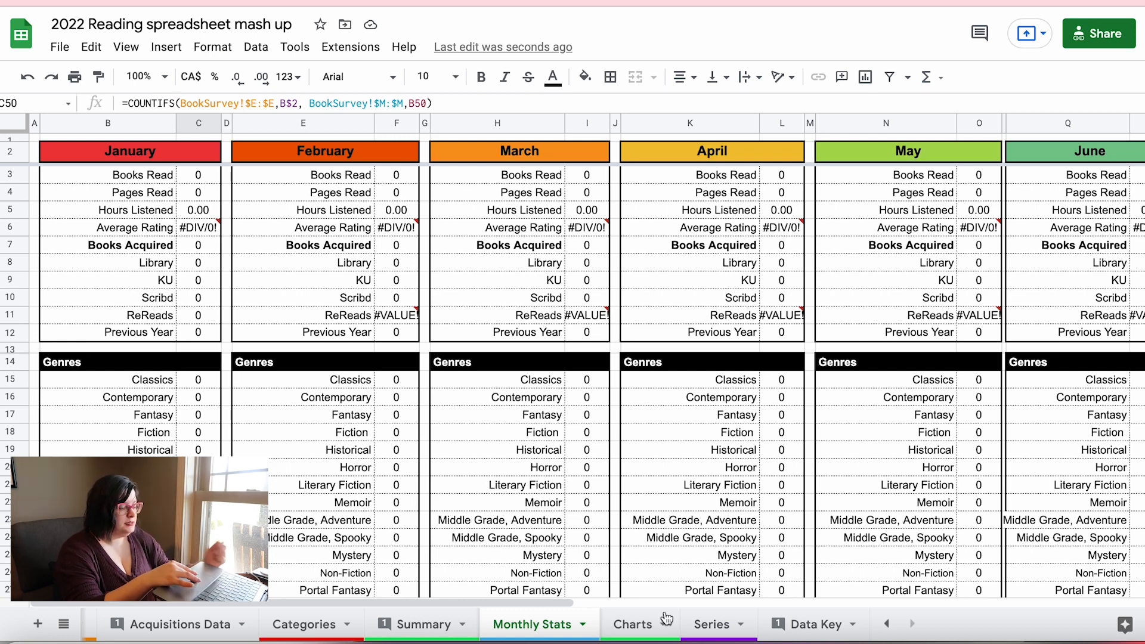
click(197, 624)
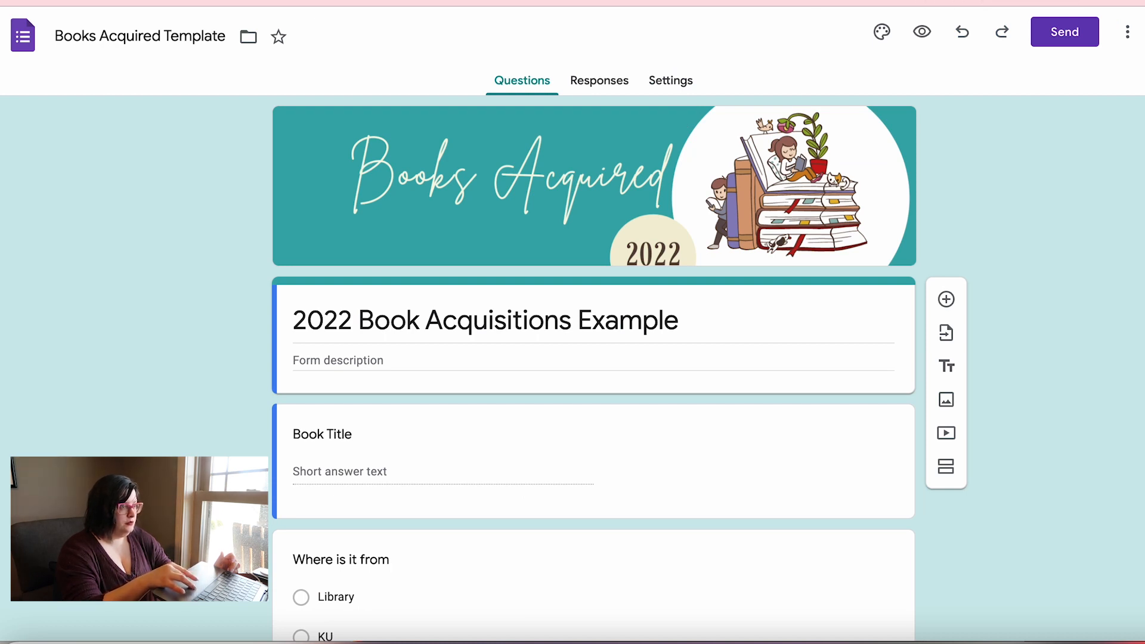
Step: In the 2022 Book Acquisitions form, enter House of Earth and Blood as the book title and Sarah J Maas as the author
scroll(420, 236, down, 3)
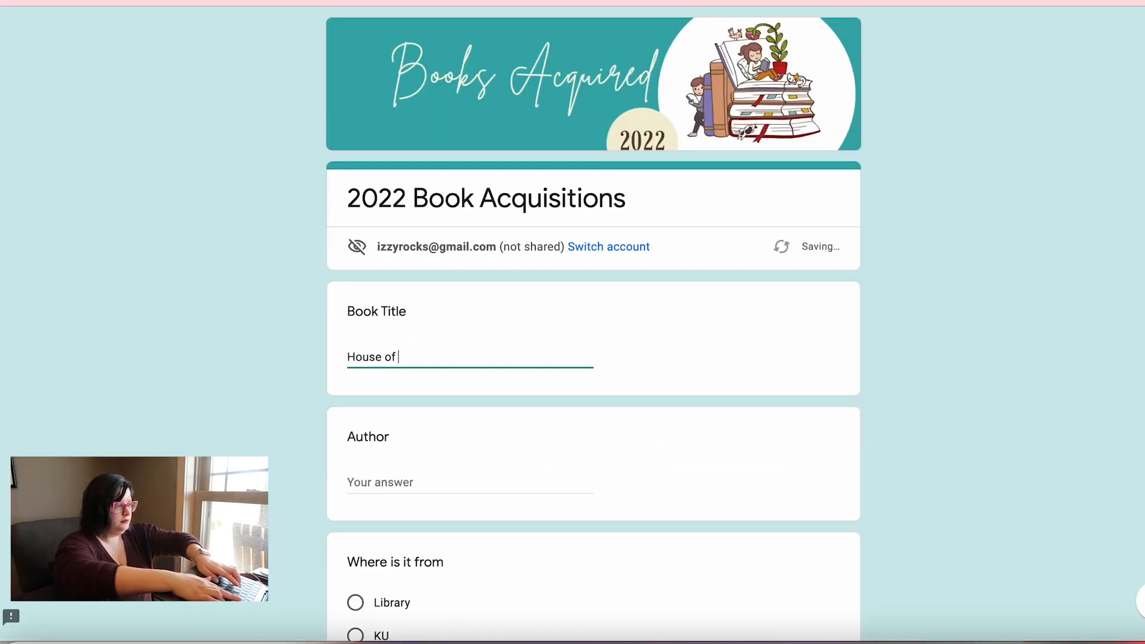
text(Eart)
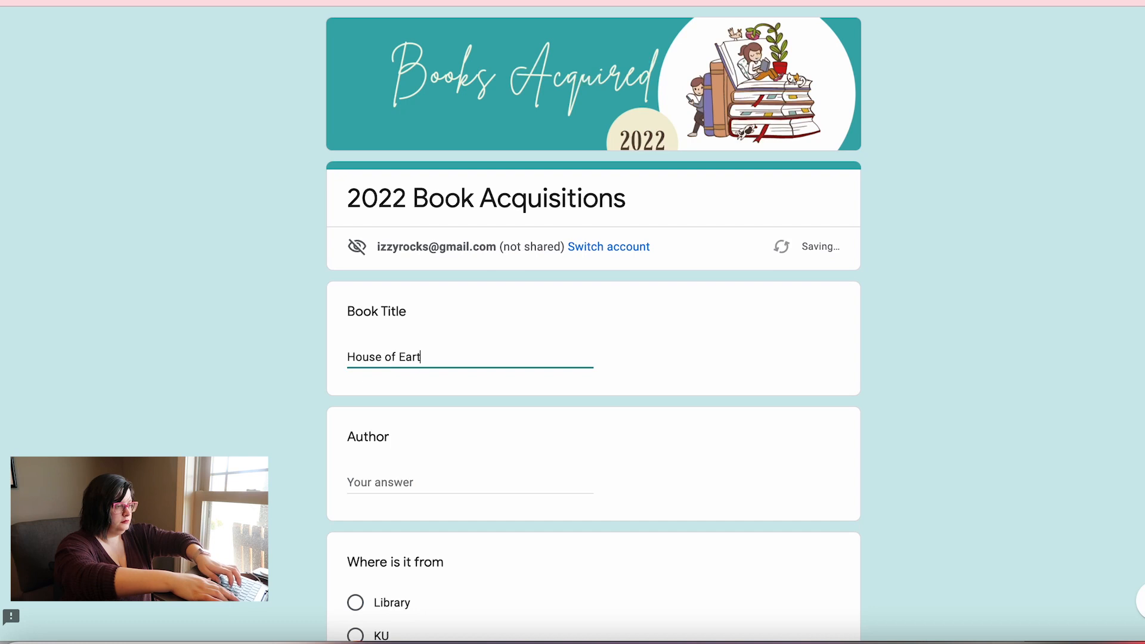
text(h and Blood)
key(Tab)
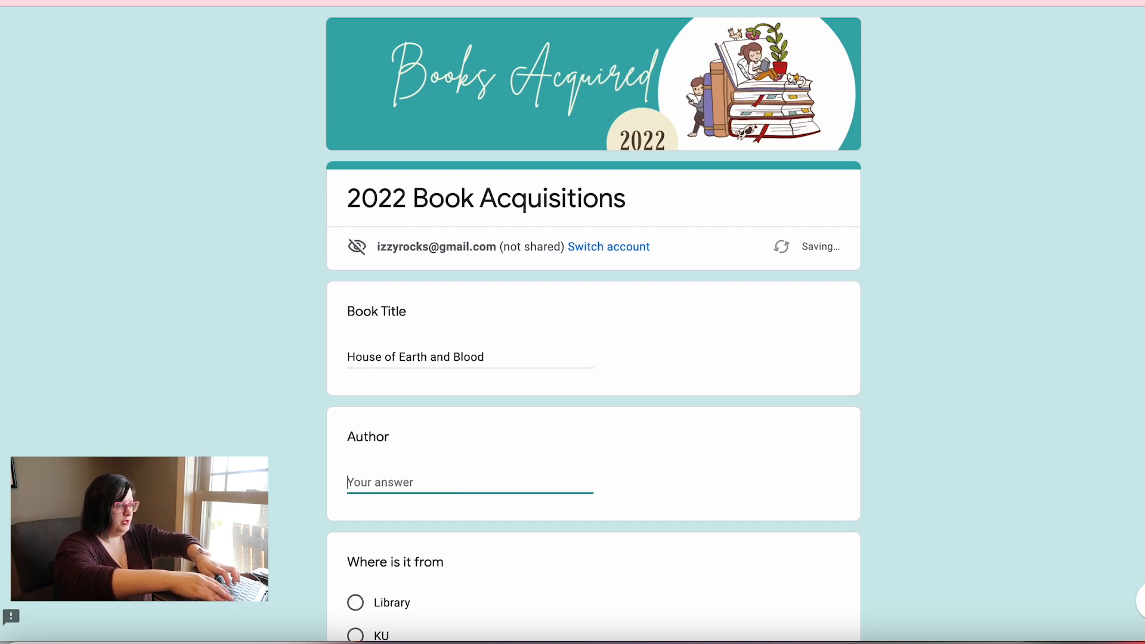
text(Sarah J Maas)
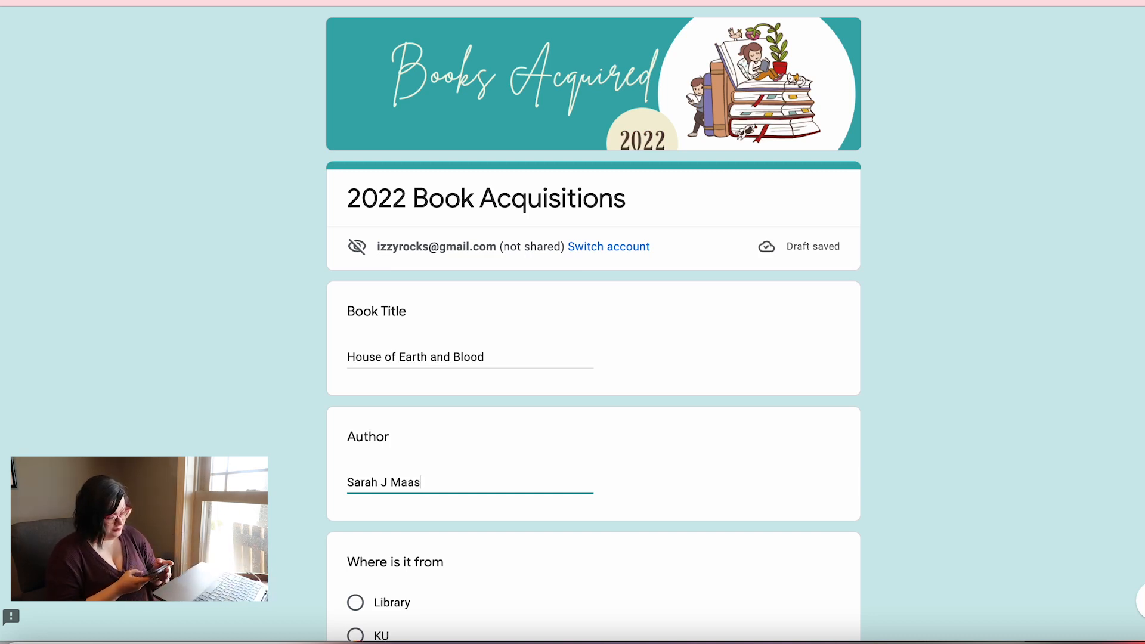
Step: Choose where the book is from and set both the cost and the retail price to 14.99
scroll(441, 472, down, 2)
scroll(406, 537, down, 1)
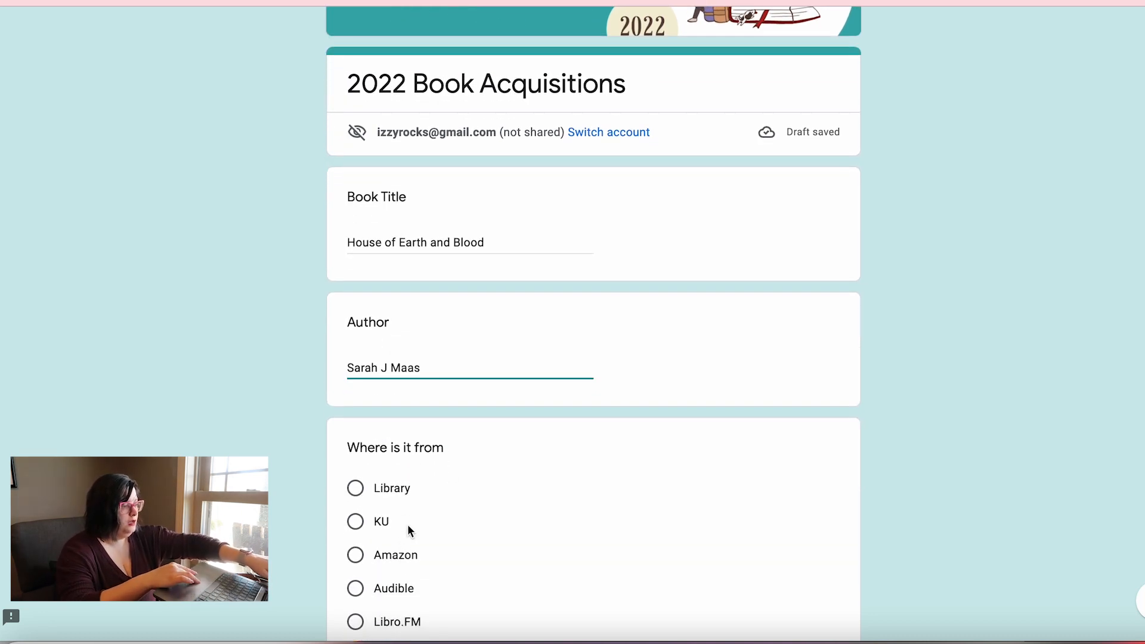
scroll(409, 519, down, 1)
click(391, 528)
scroll(390, 525, down, 4)
scroll(390, 525, down, 3)
click(428, 399)
text(14.)
key(Tab)
text(14.99)
Step: Enter "for buddy read" as the Other answer under Saw on sale/Recommended from, and submit the form
scroll(435, 359, down, 5)
click(438, 450)
text(for buddy )
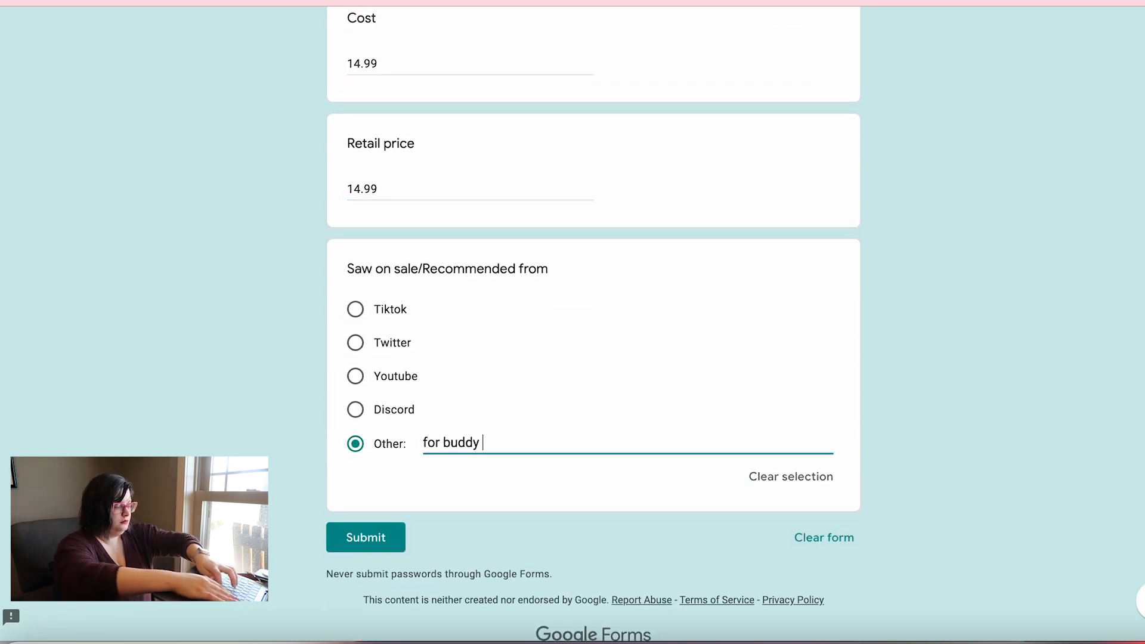
text(read)
key(BackSpace)
text(ed)
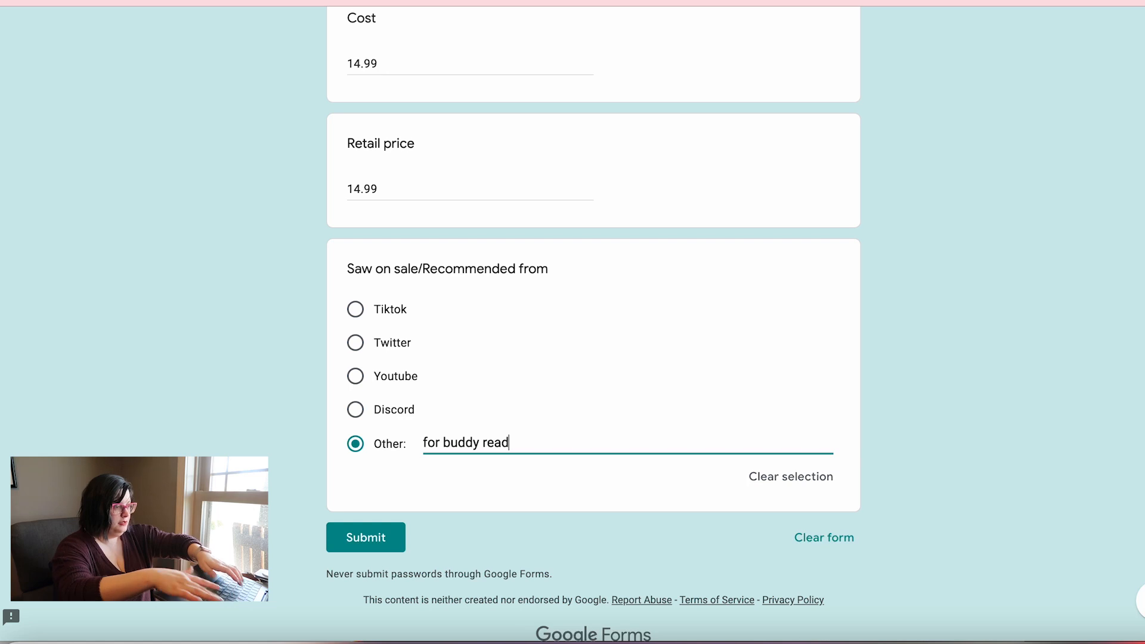
click(384, 540)
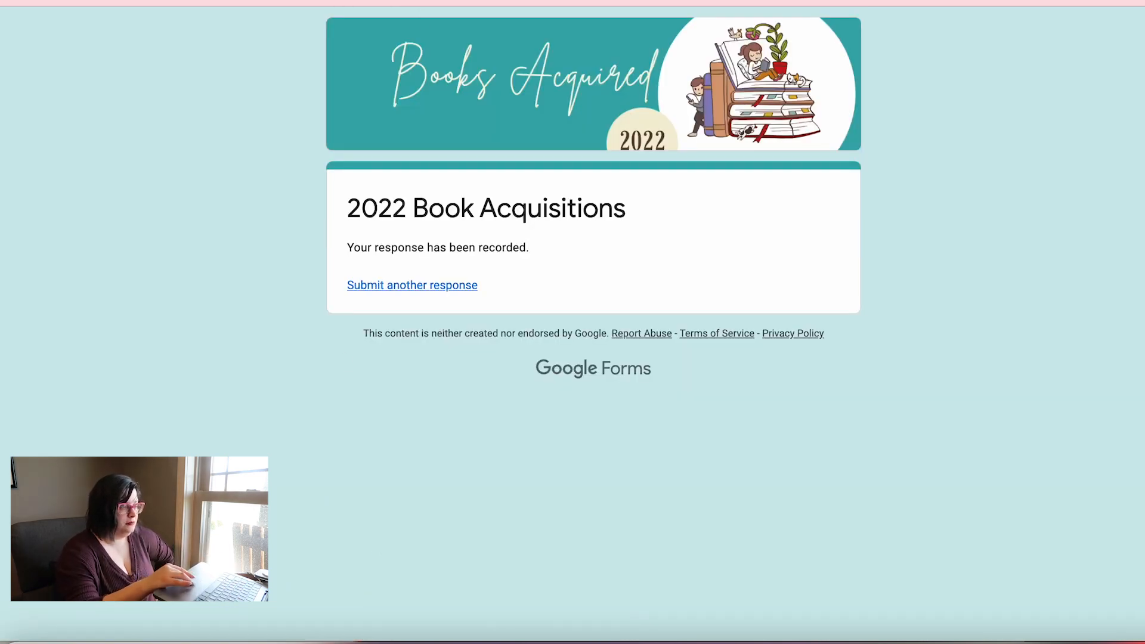
Step: Return to the Books Acquired Template form and add a short-answer question titled Author below Book Title
key(ctrl+shift+Tab)
scroll(273, 359, down, 3)
scroll(274, 364, down, 4)
scroll(273, 365, up, 10)
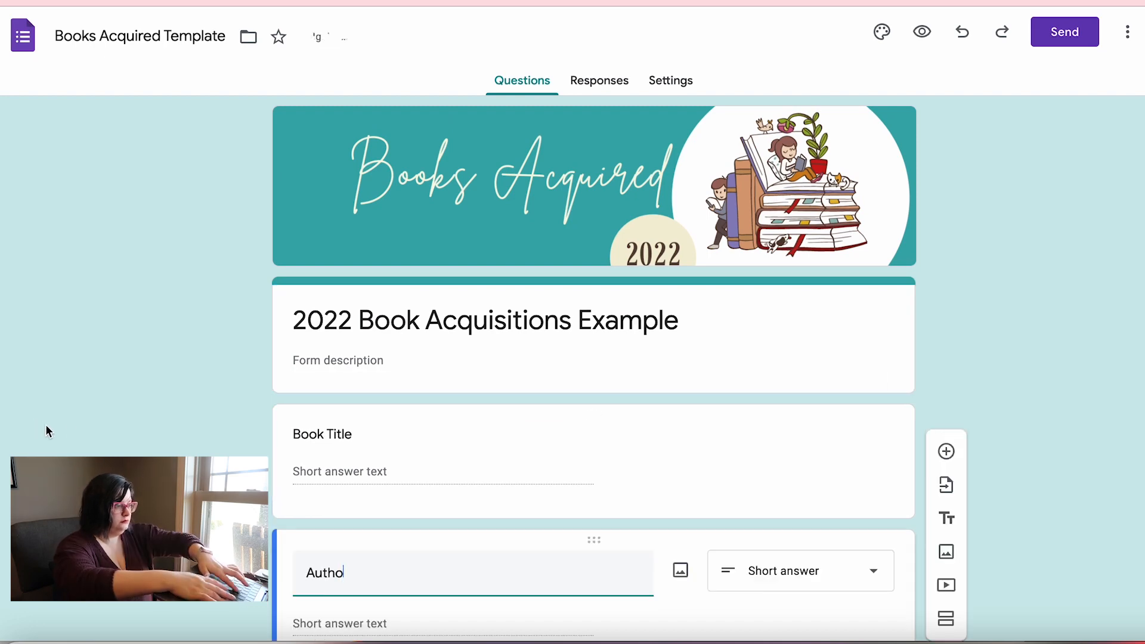
click(48, 428)
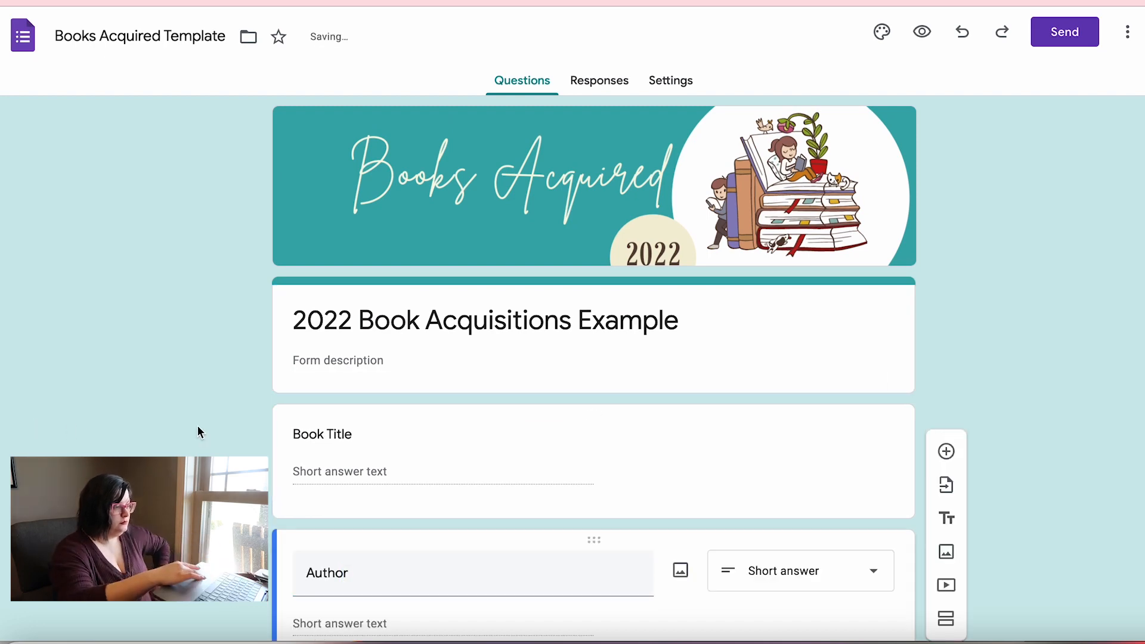
Step: Link the Books Acquired Template form's responses to the existing spreadsheet 2022 Reads (Responses)
scroll(198, 427, down, 13)
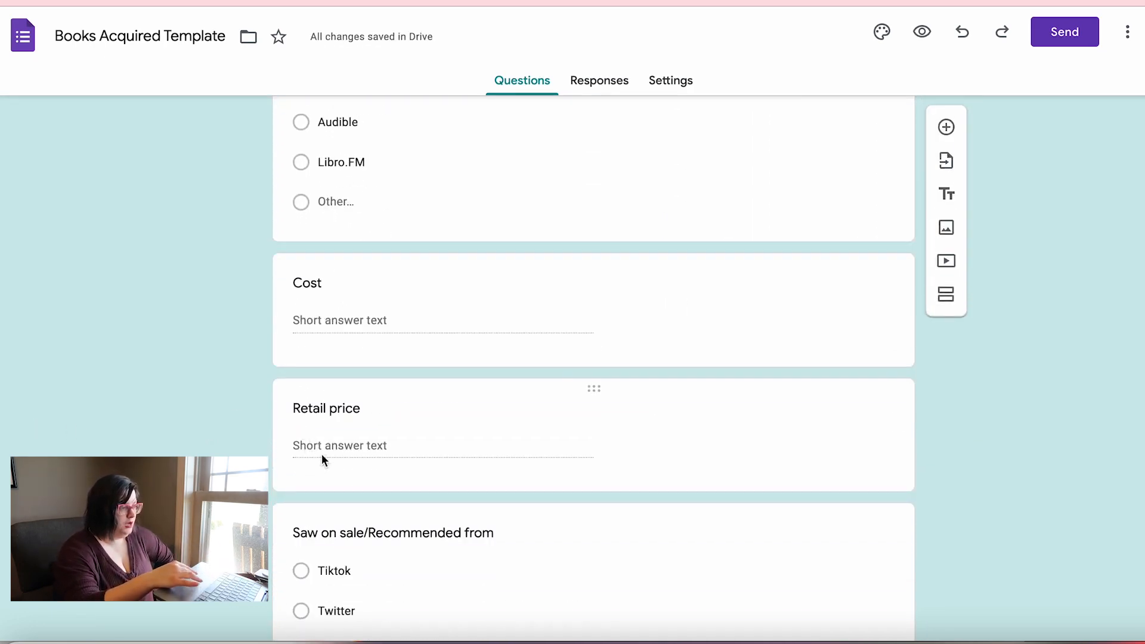
scroll(307, 525, down, 3)
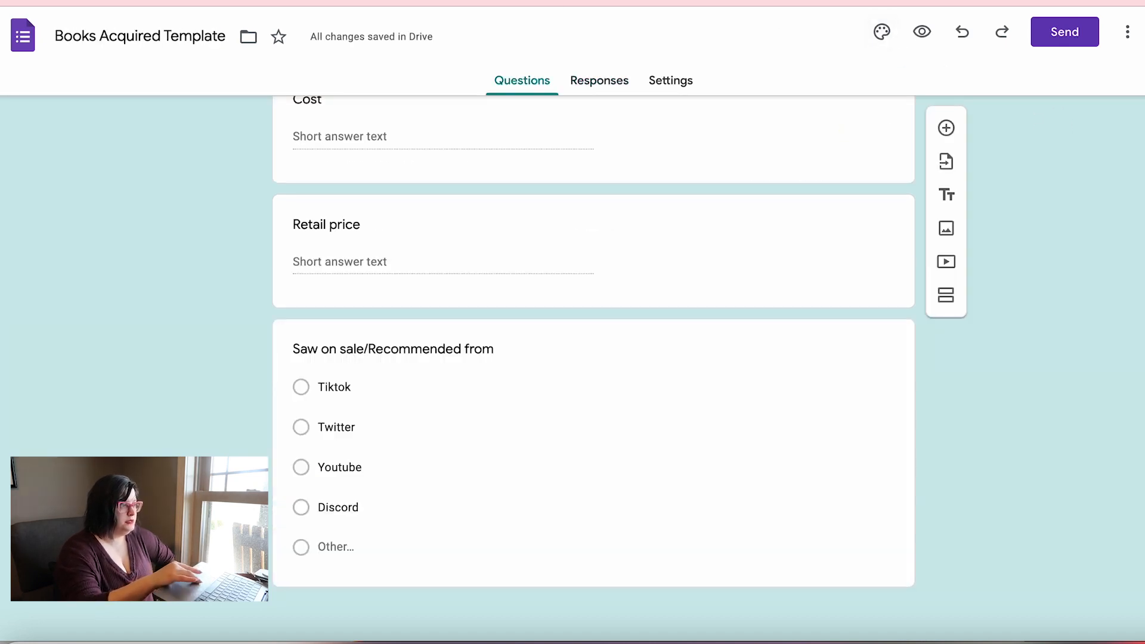
click(602, 85)
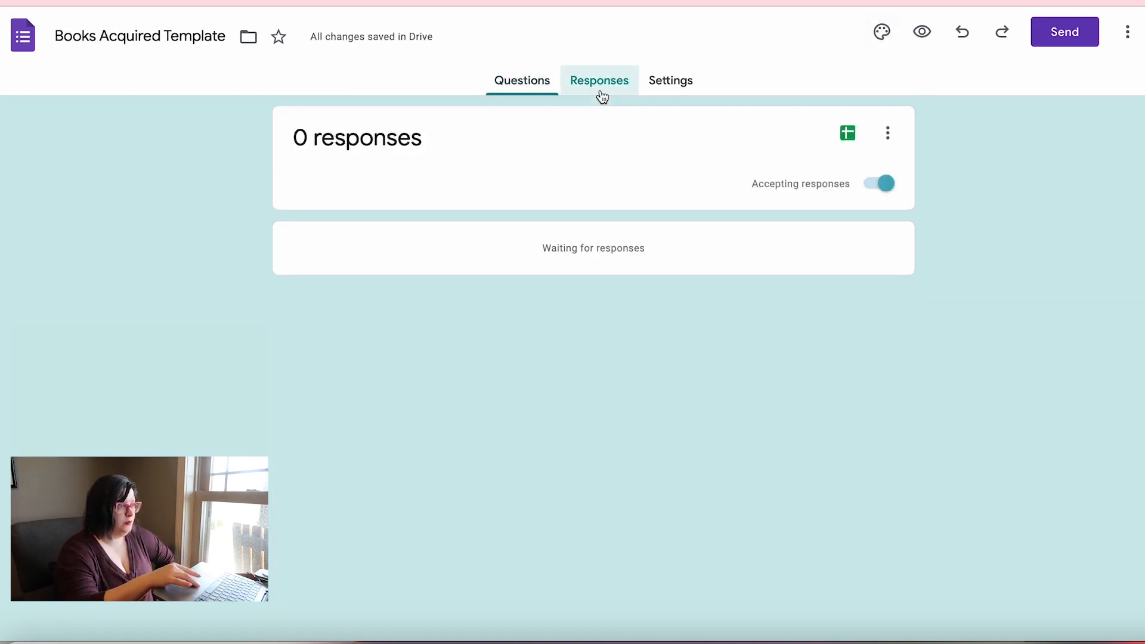
click(848, 135)
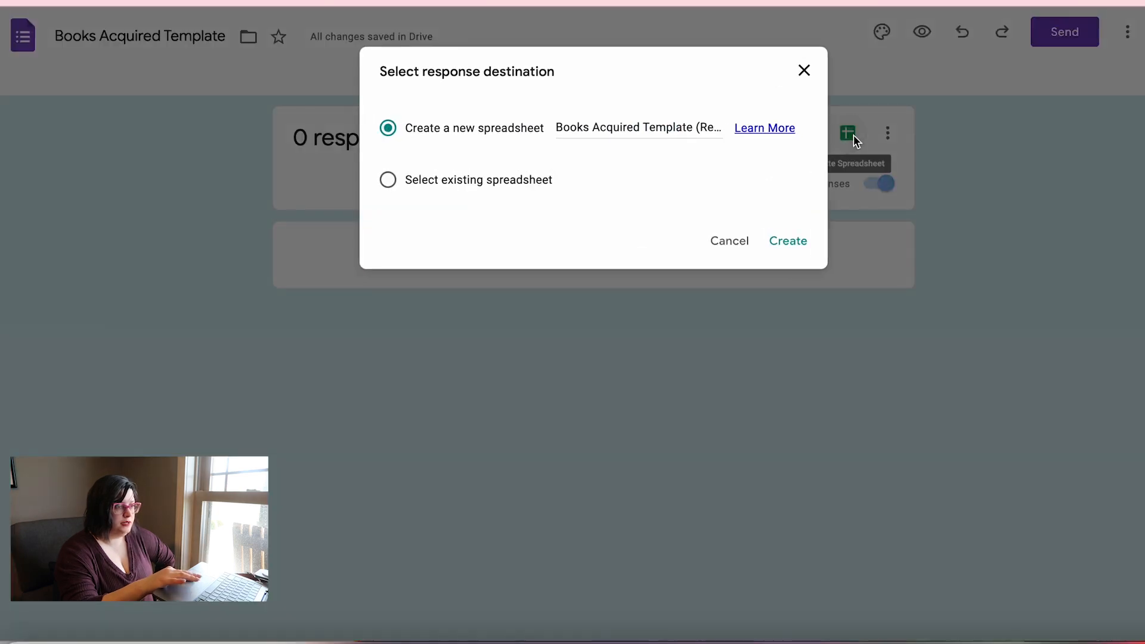
click(484, 182)
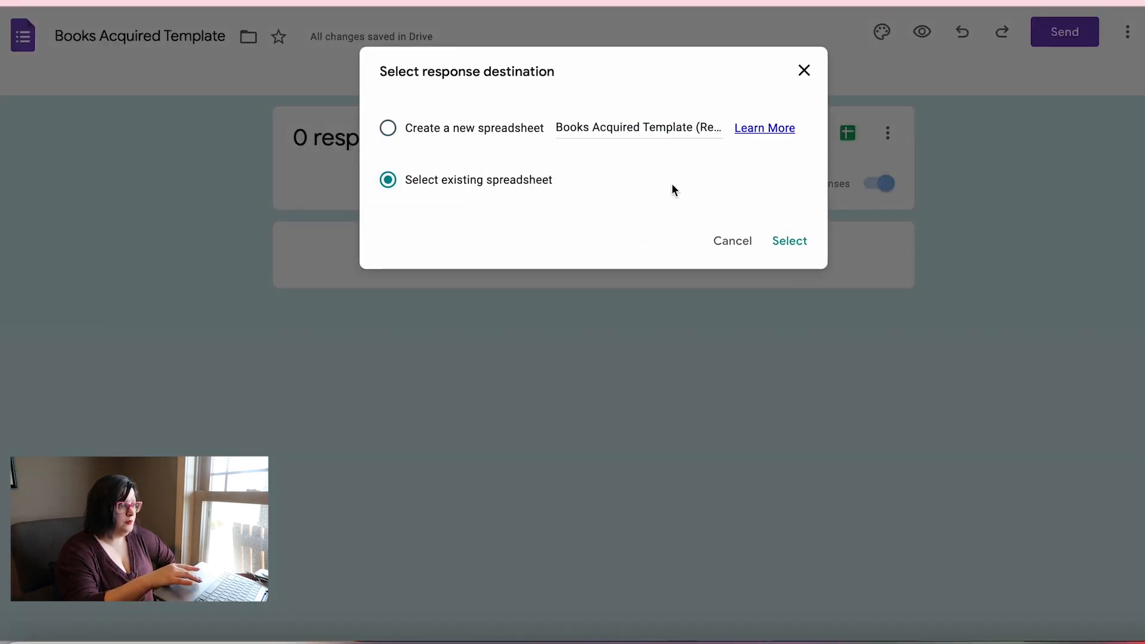
click(785, 241)
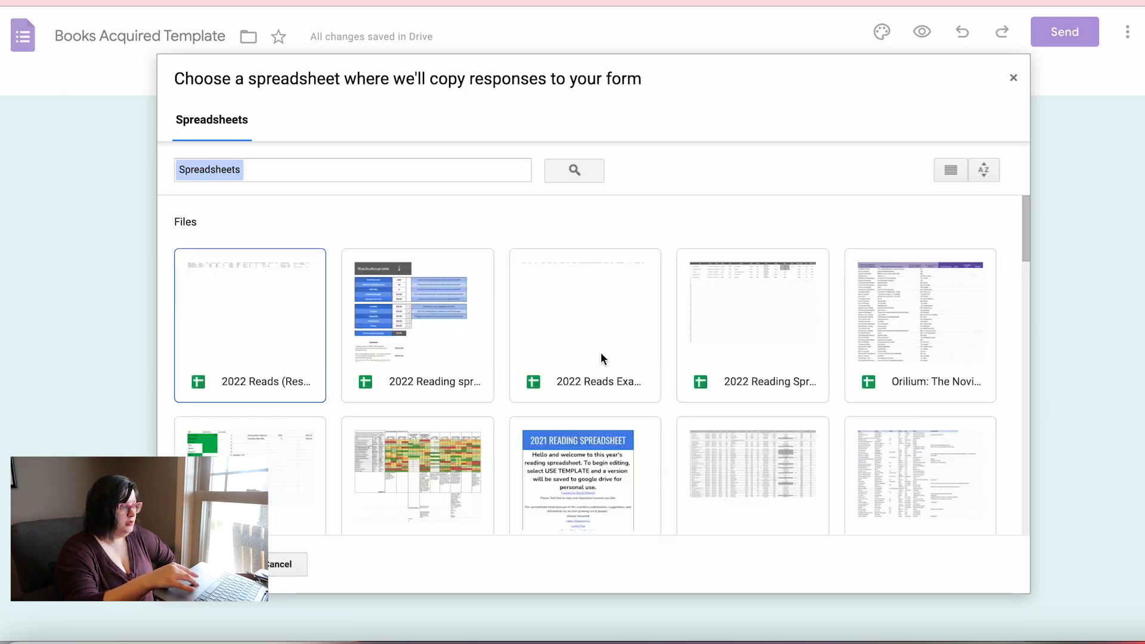
click(607, 342)
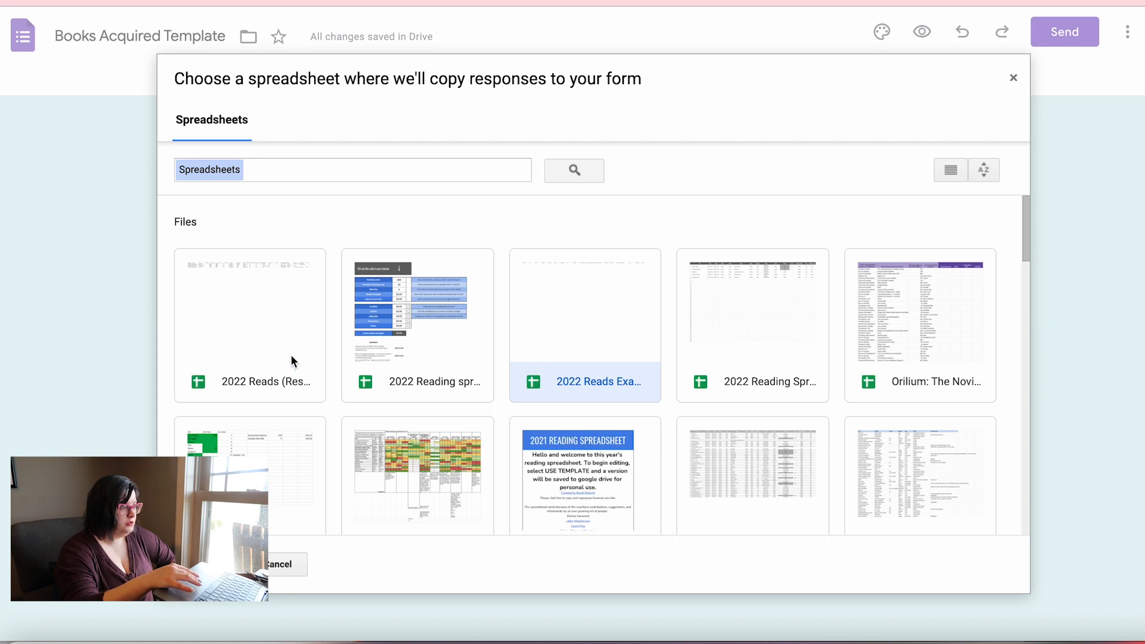
click(273, 341)
click(218, 564)
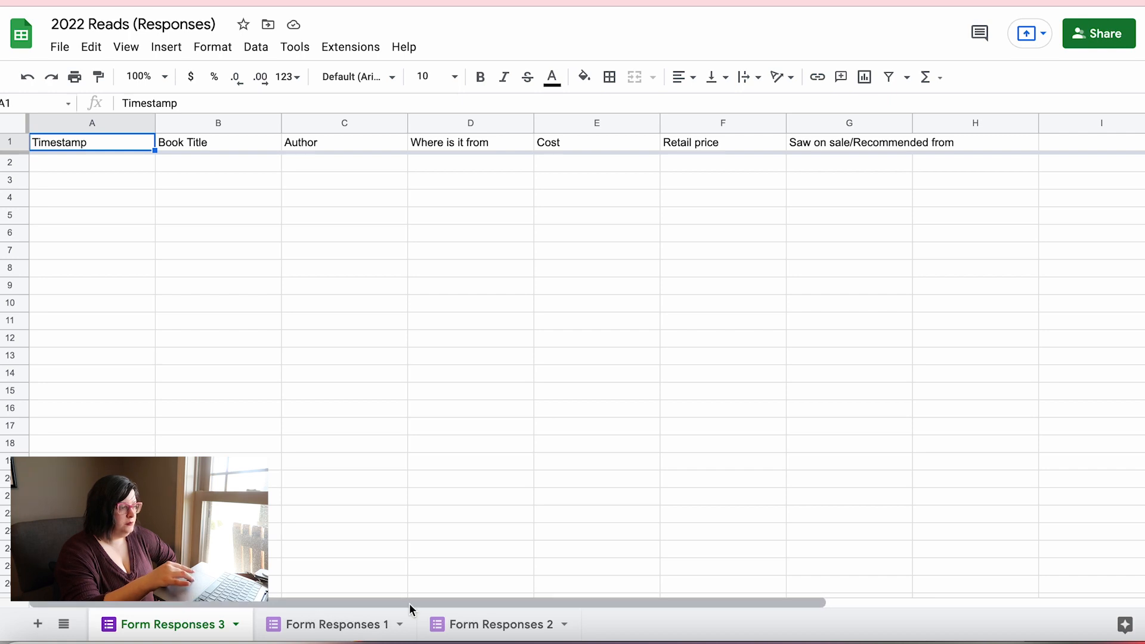
Step: Move the Form Responses 3 sheet behind Form Responses 2 in the 2022 Reads (Responses) spreadsheet
click(485, 624)
click(206, 624)
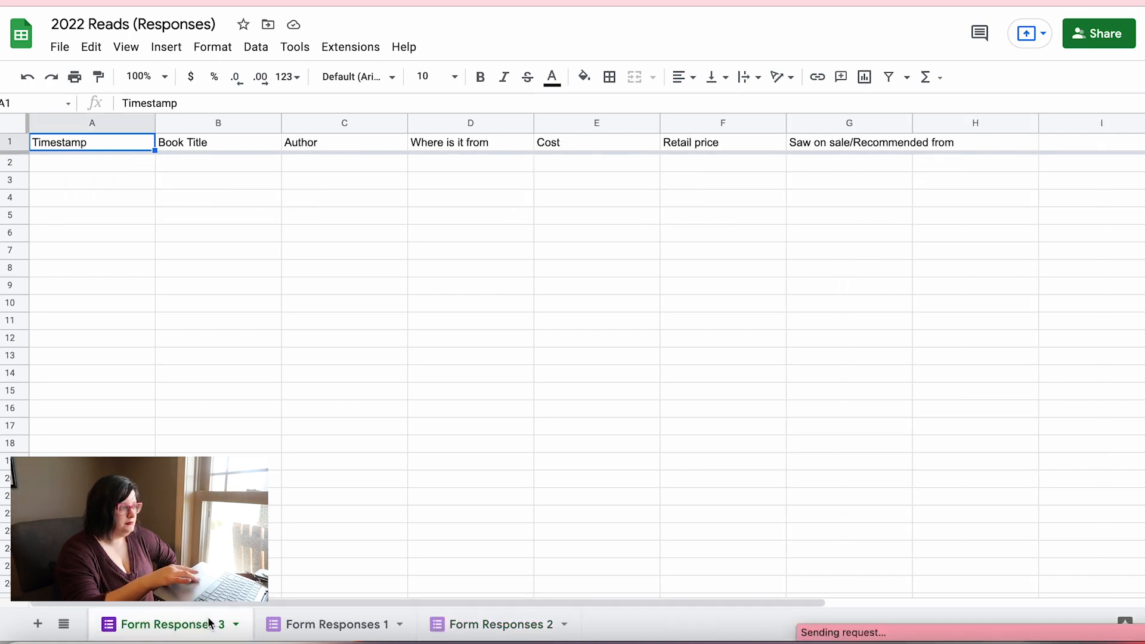
drag(205, 621, 529, 610)
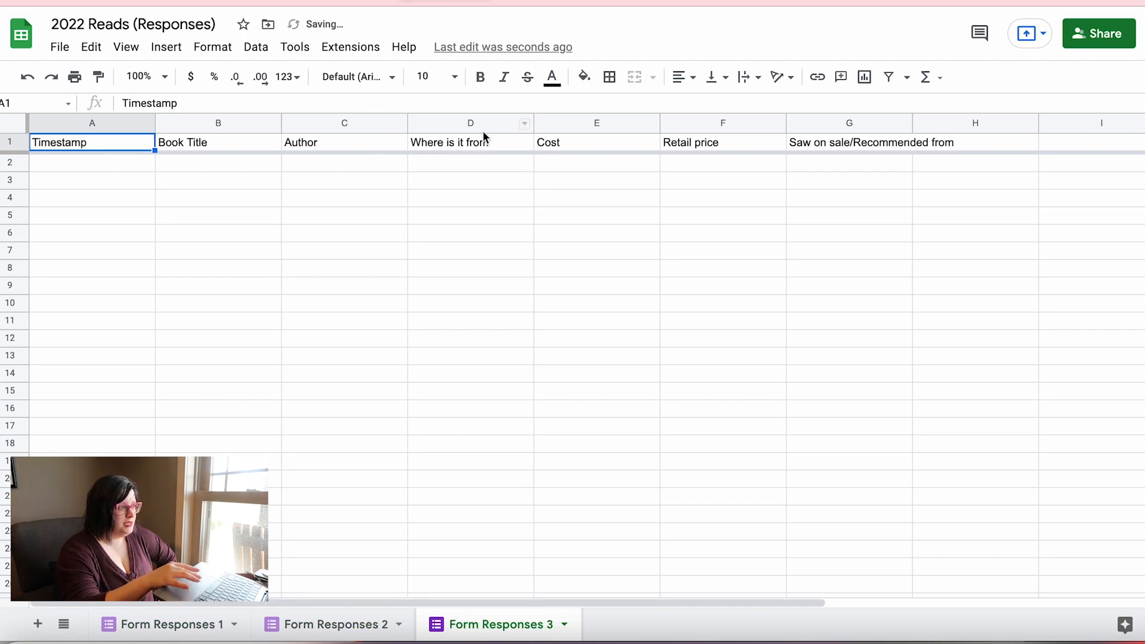
Step: Try to delete the Form Responses 3 sheet
click(564, 624)
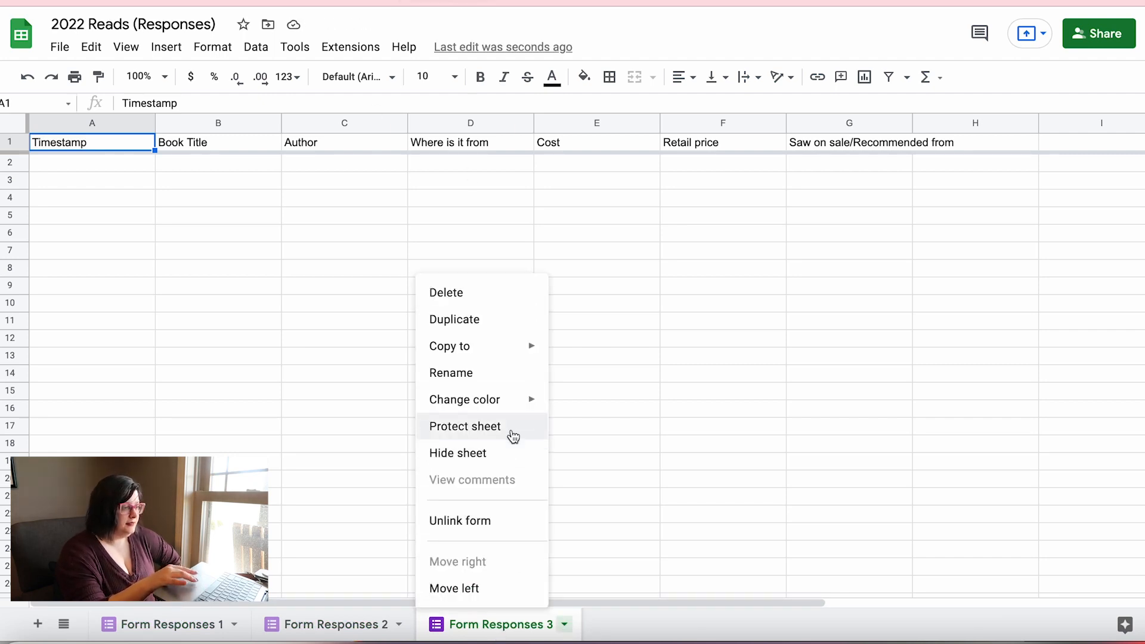
click(512, 300)
click(774, 364)
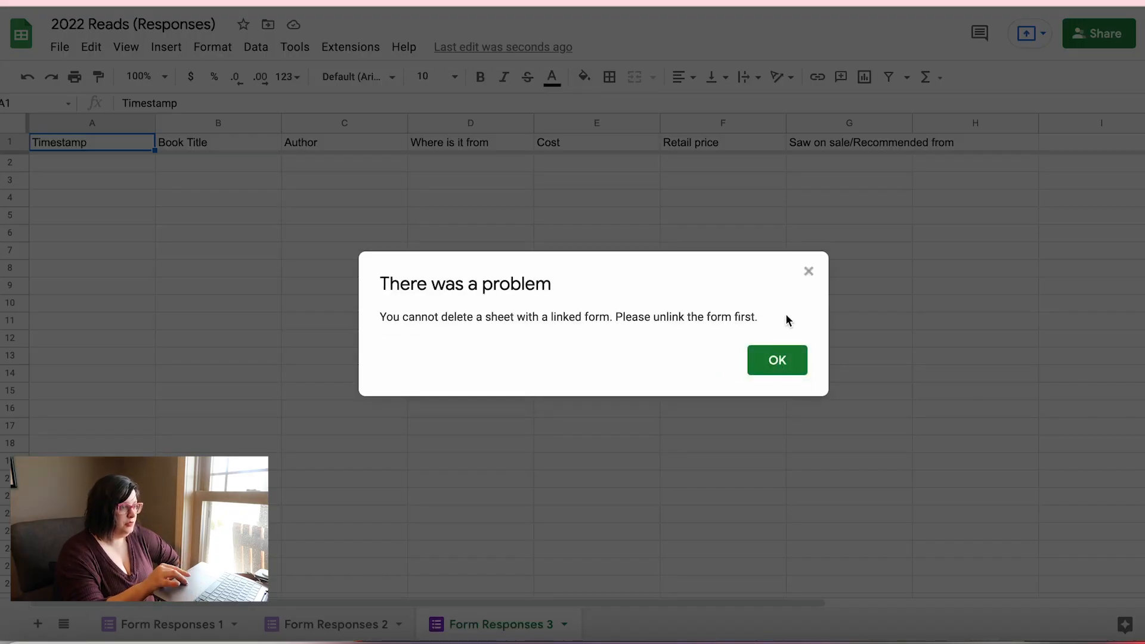
click(795, 360)
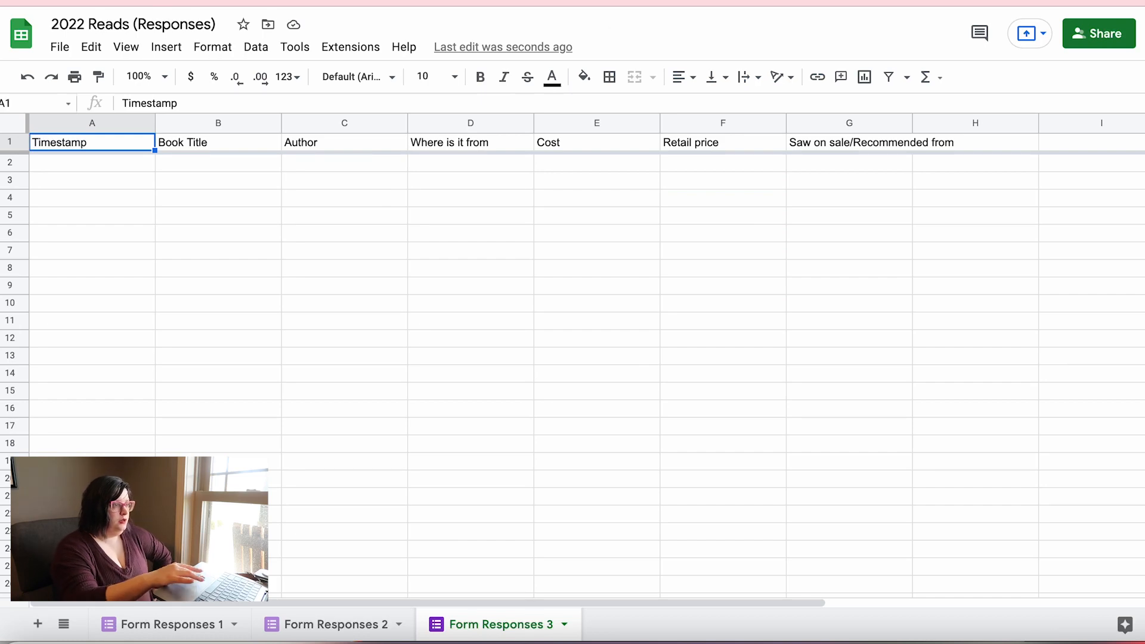
Step: In the 2022 Reading Spreadsheet's Acquisitions sheet, set the month to January for The Ivies and House of Earth and Blood
key(ctrl+shift+Tab)
key(ctrl+shift+Tab)
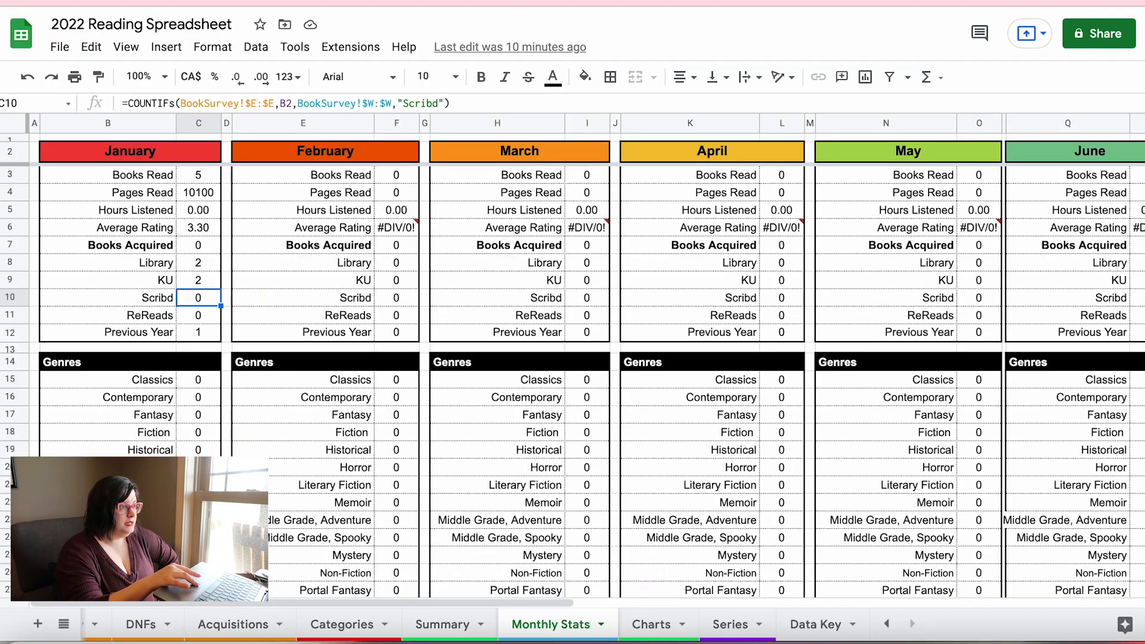
click(242, 626)
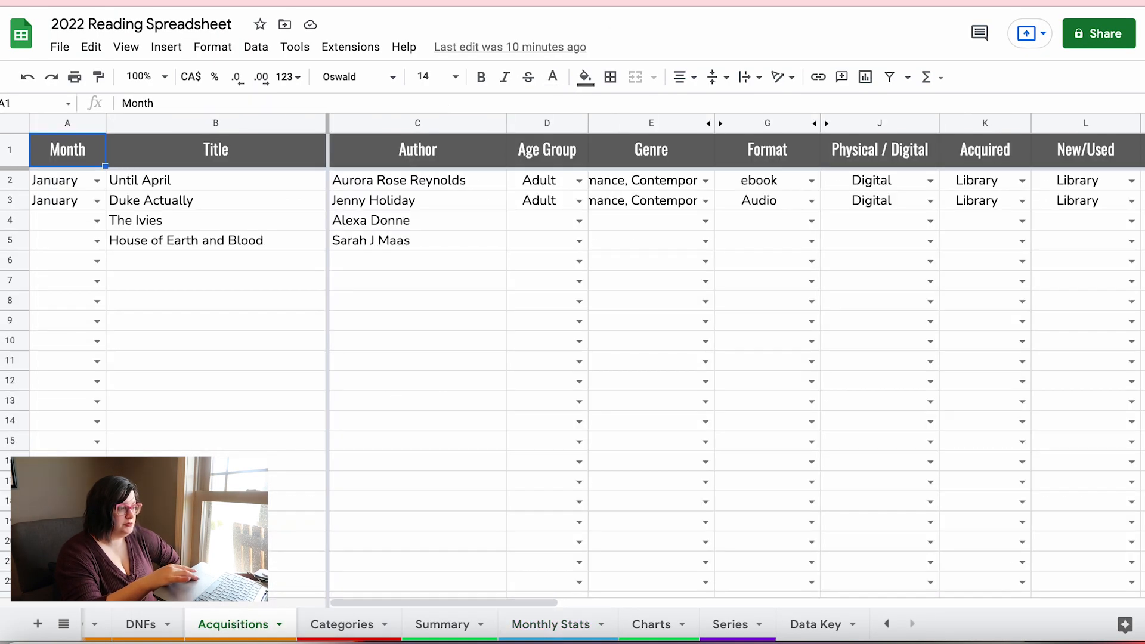
click(55, 200)
key(Down)
text(January)
key(Return)
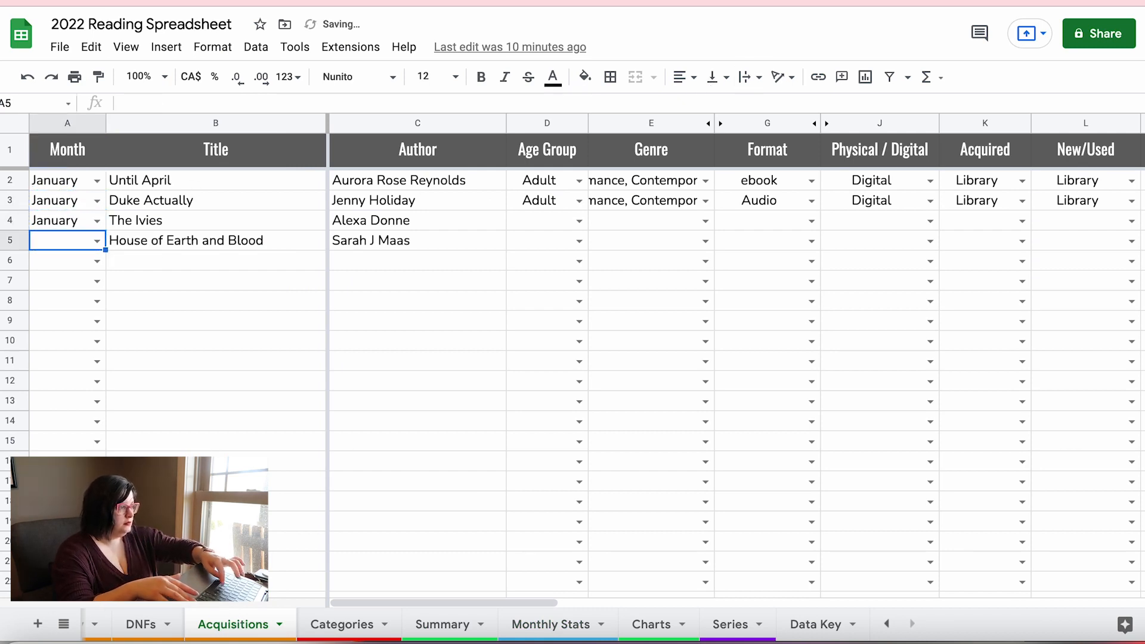
text(January)
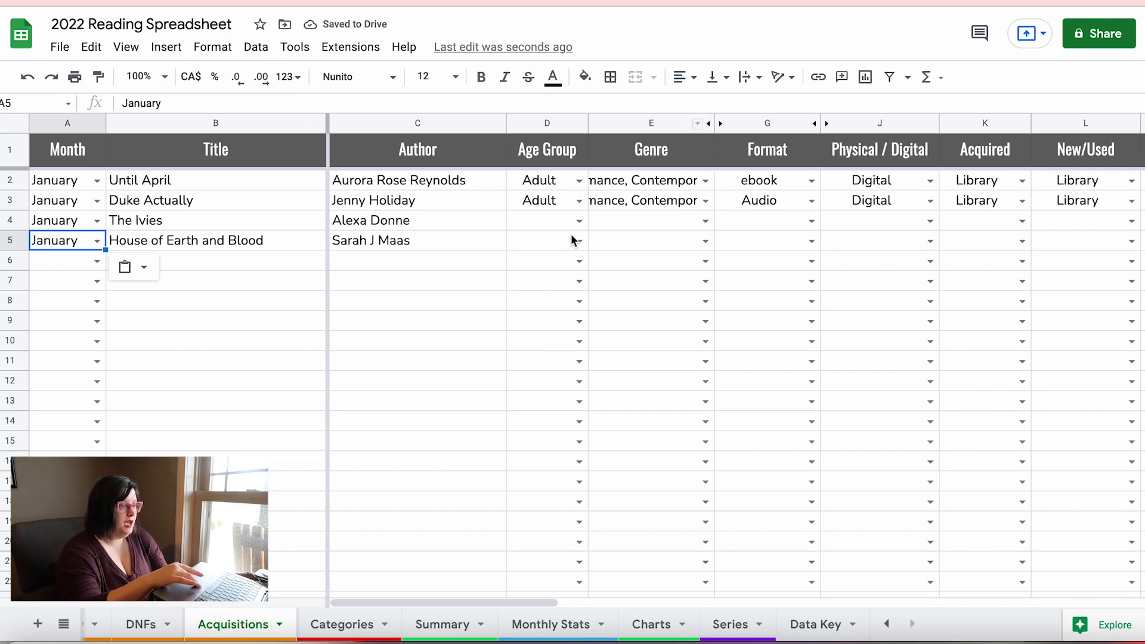
Step: Inspect January's Books Acquired formula in Monthly Stats, and set New/Used to New for House of Earth and Blood in Acquisitions
click(551, 624)
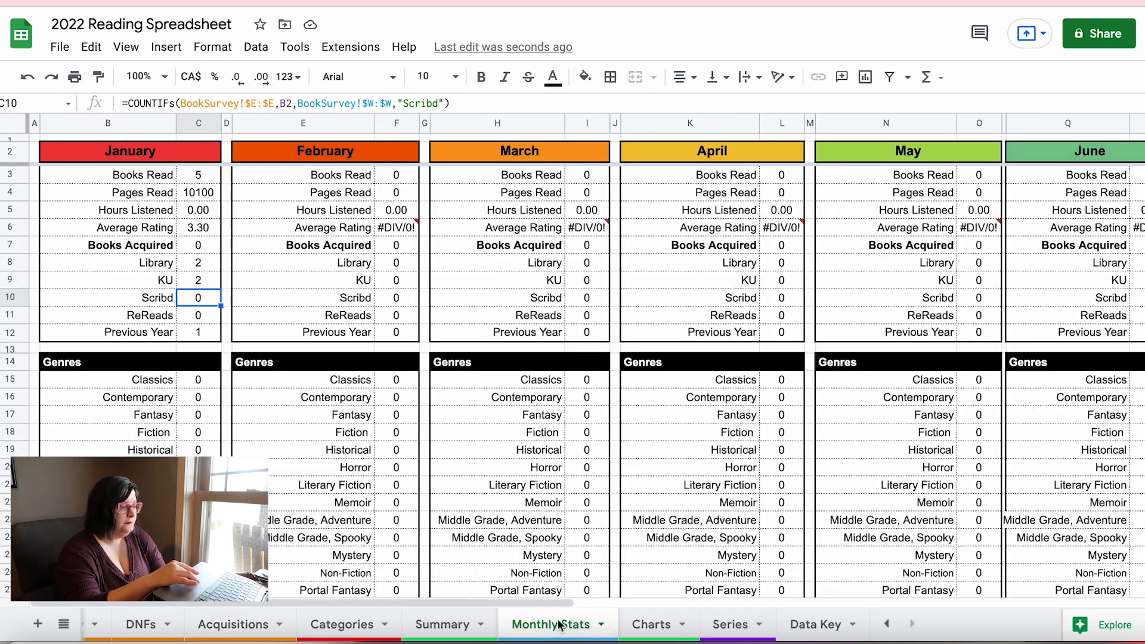
click(200, 242)
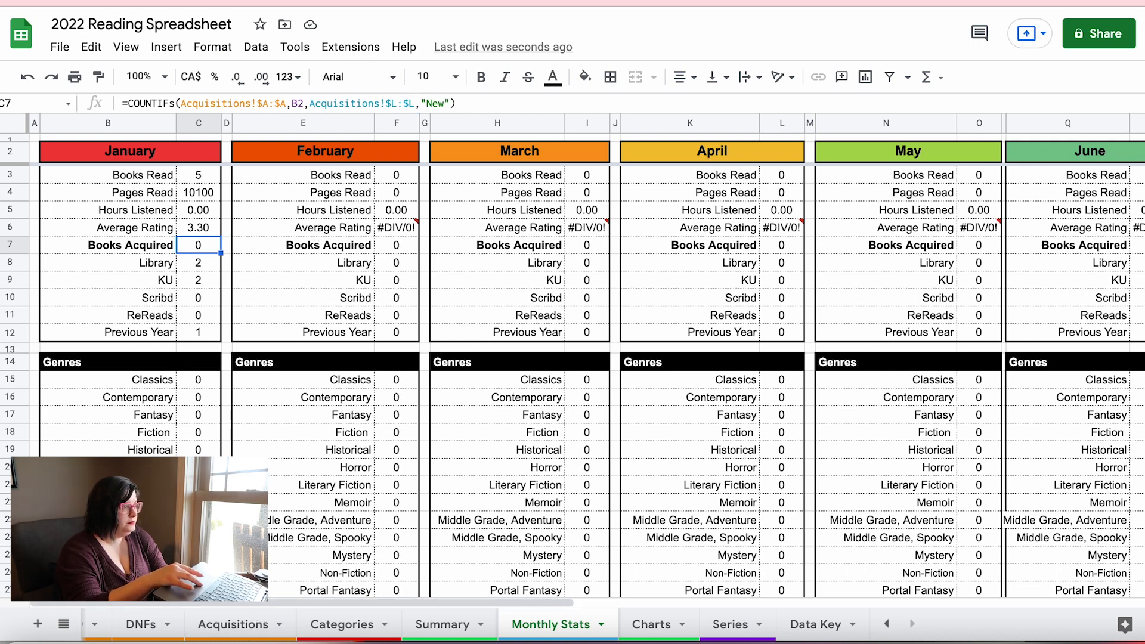
click(233, 624)
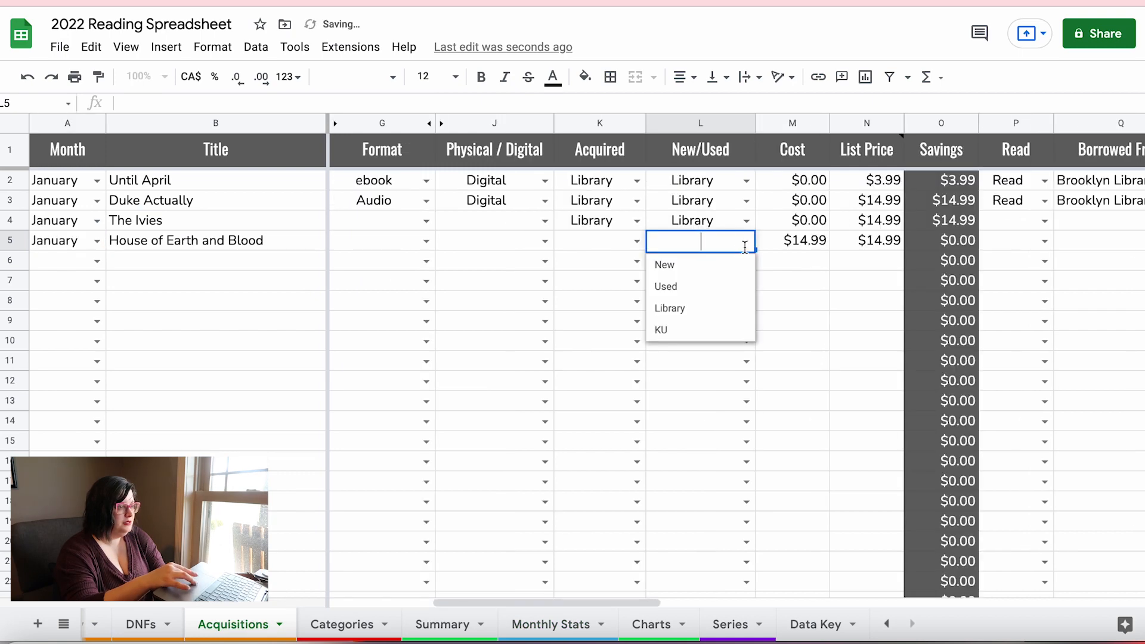
click(708, 264)
click(551, 615)
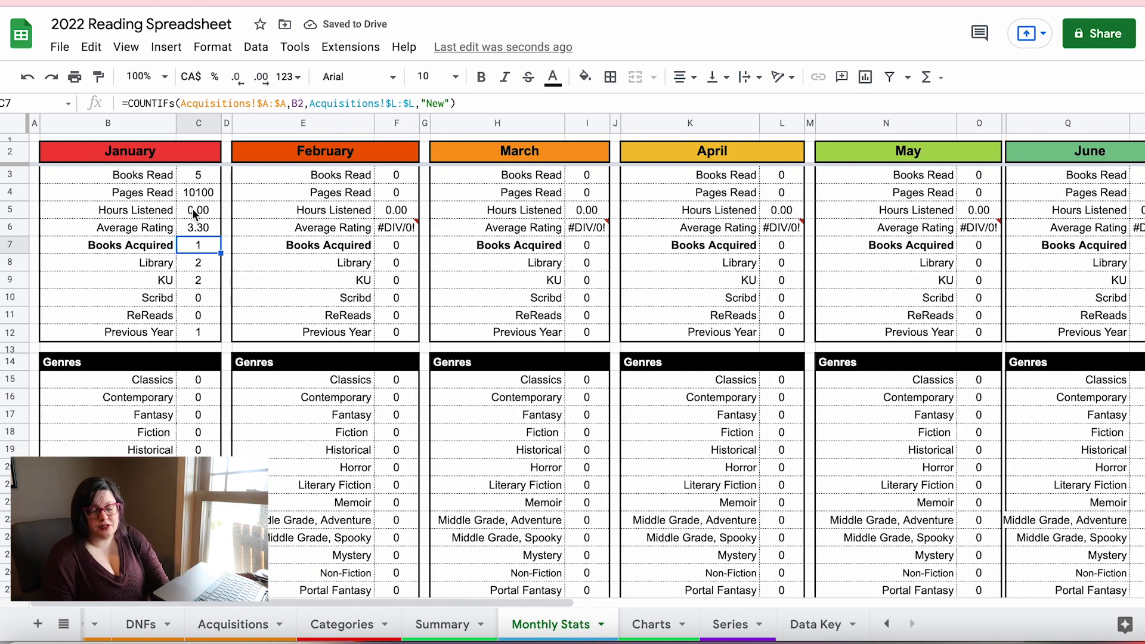
Step: Look over the Acquisitions entries once more, and hide the Data Key sheet
click(244, 625)
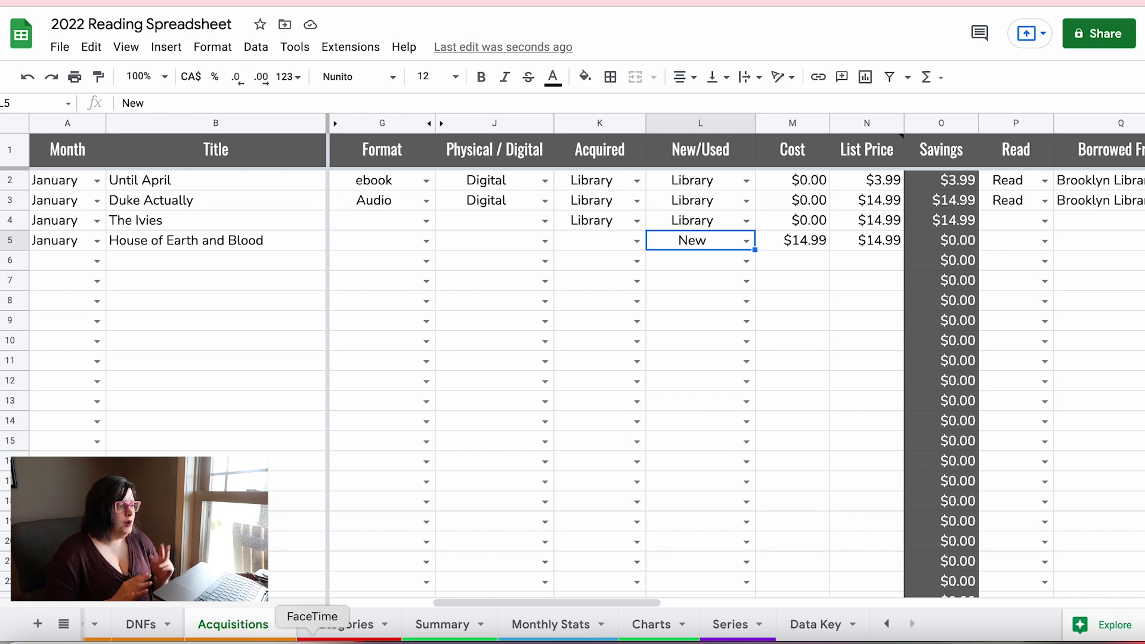
scroll(440, 406, left, 5)
scroll(439, 407, down, 1)
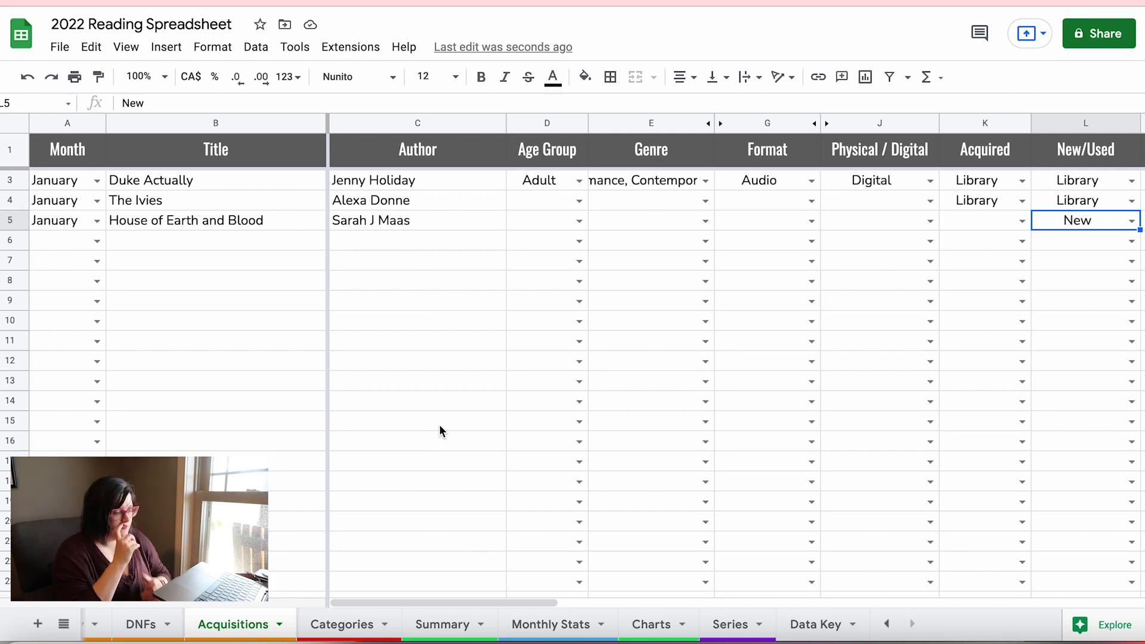
click(836, 621)
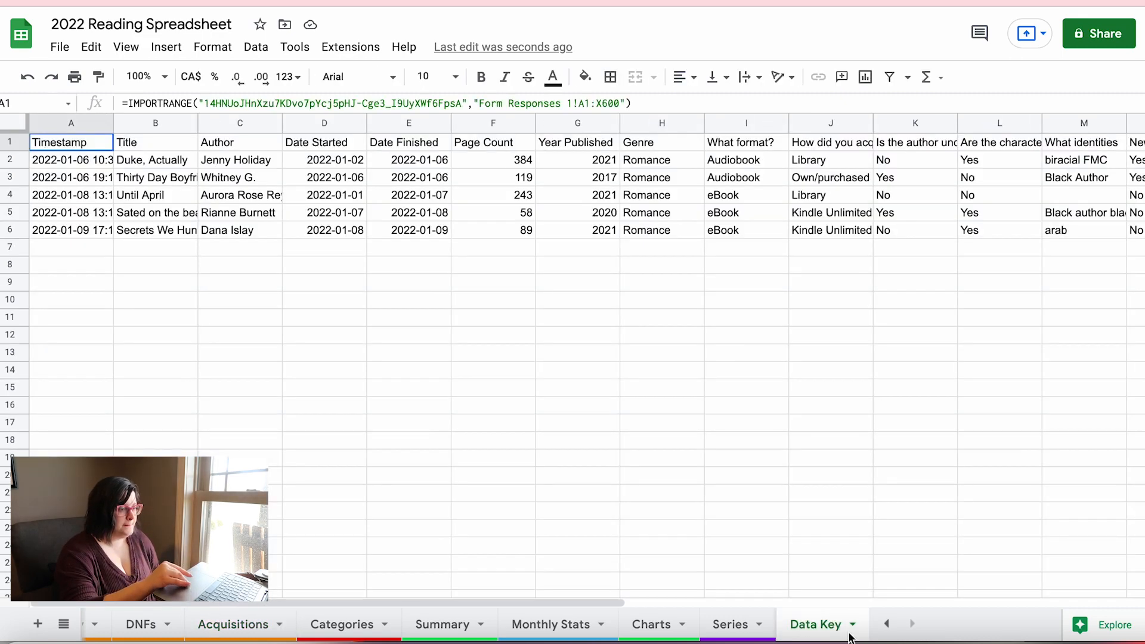
click(853, 627)
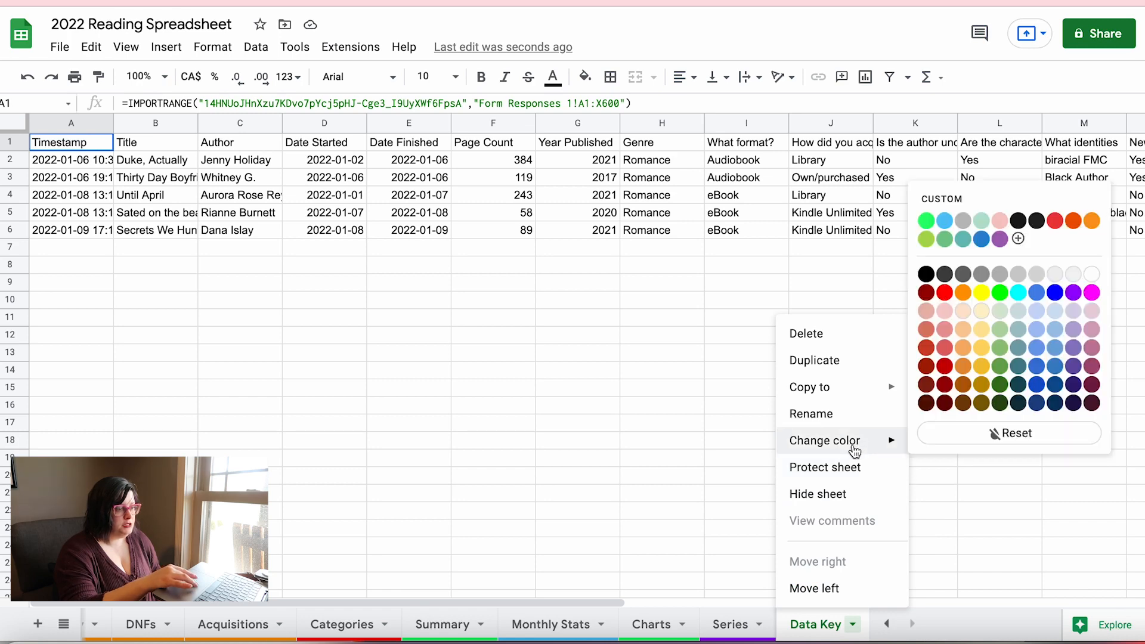
click(832, 494)
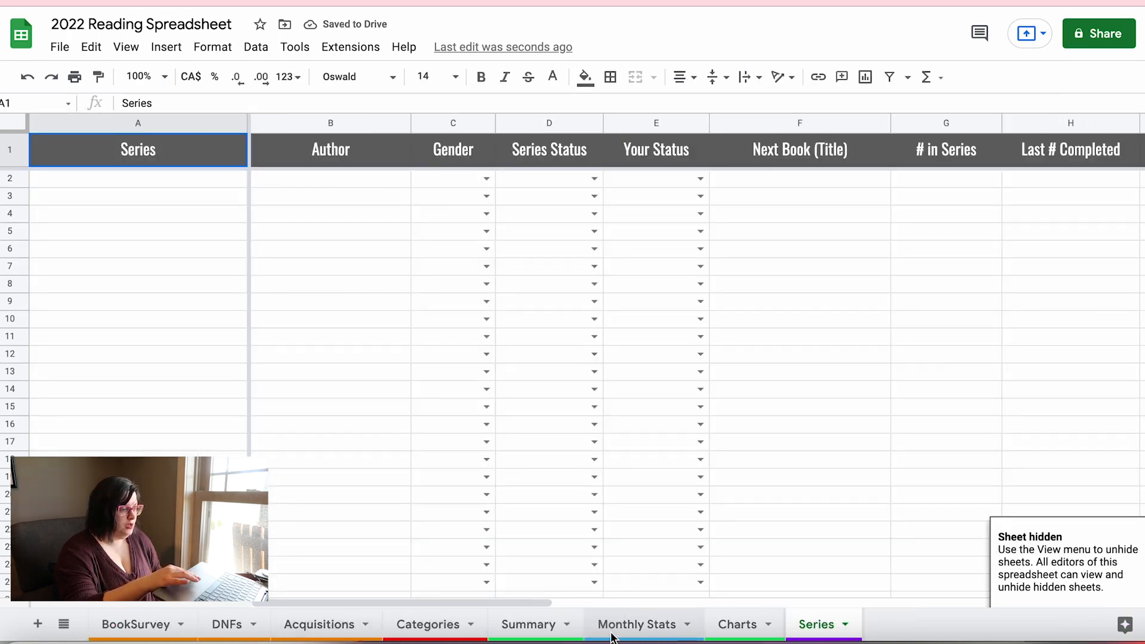
Step: View the list of hidden sheets from the BookSurvey sheet, and return to the Acquisitions sheet
click(151, 617)
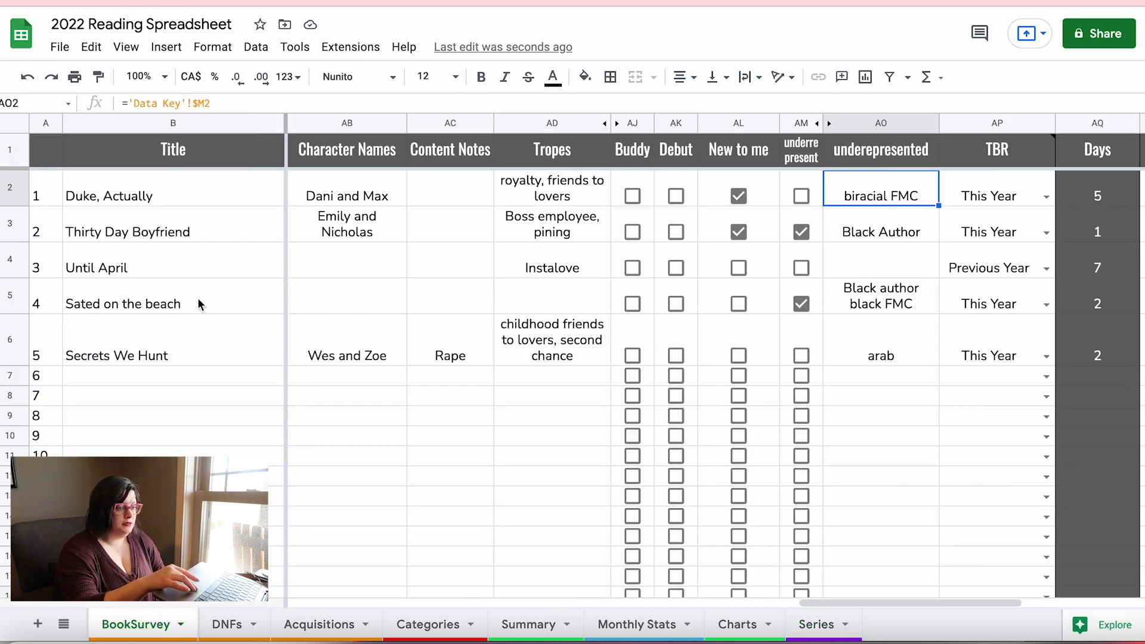
click(138, 54)
mouse_move(158, 179)
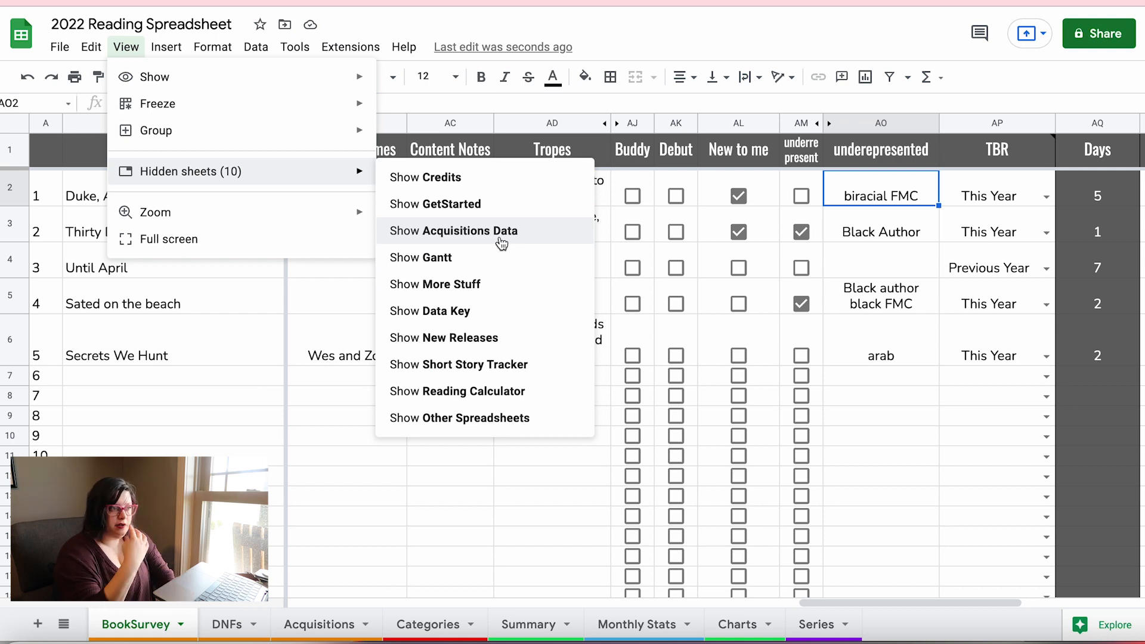
click(298, 454)
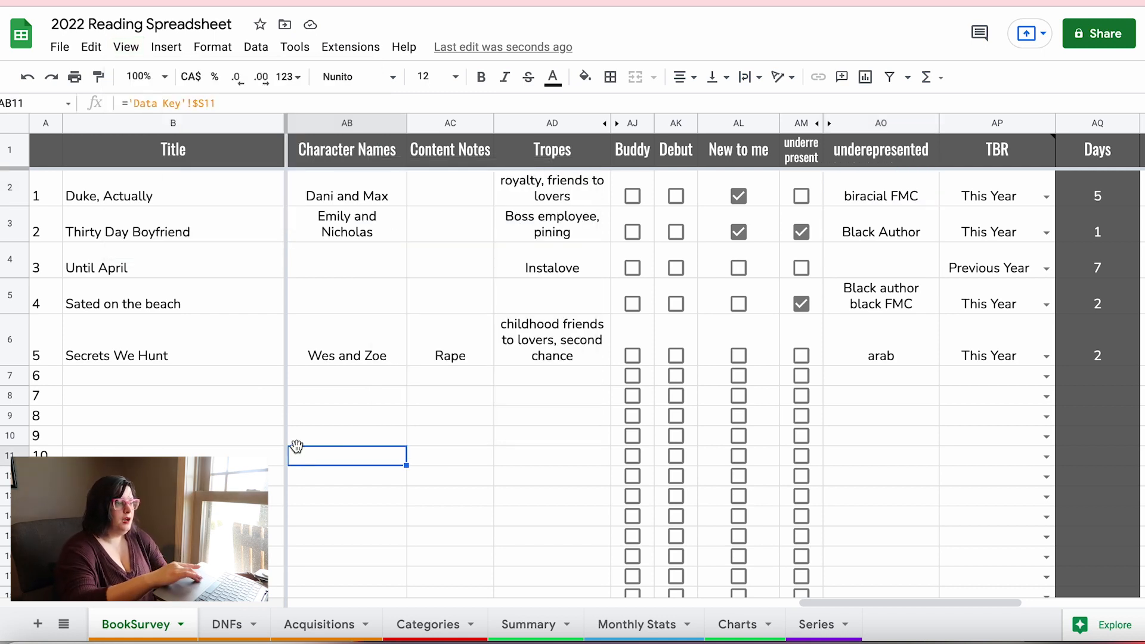
click(319, 625)
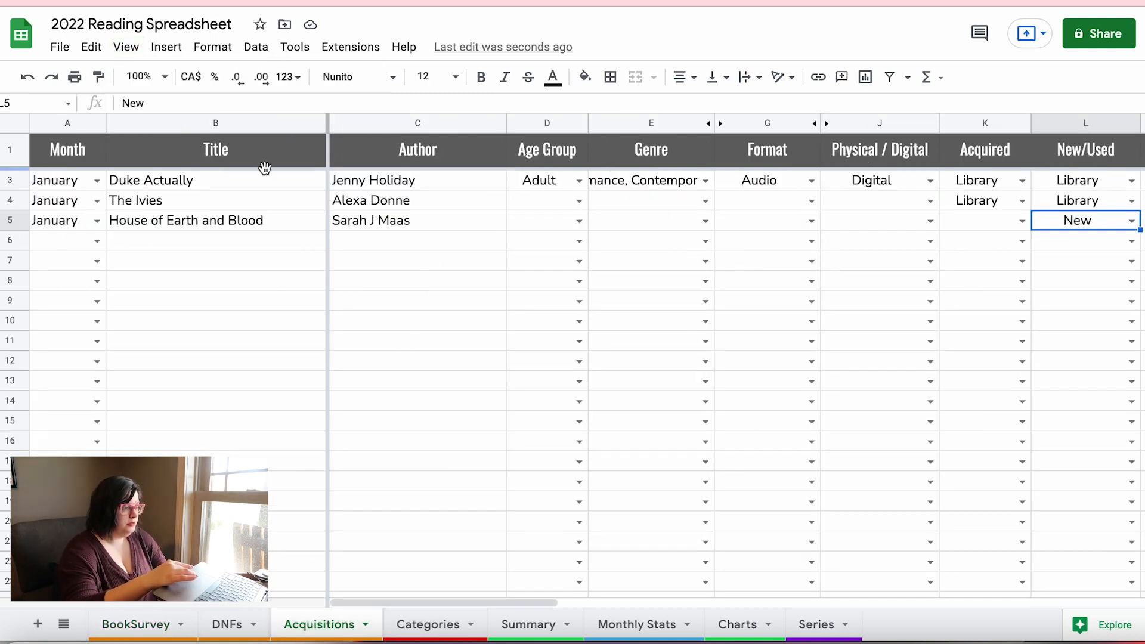
click(72, 189)
click(70, 152)
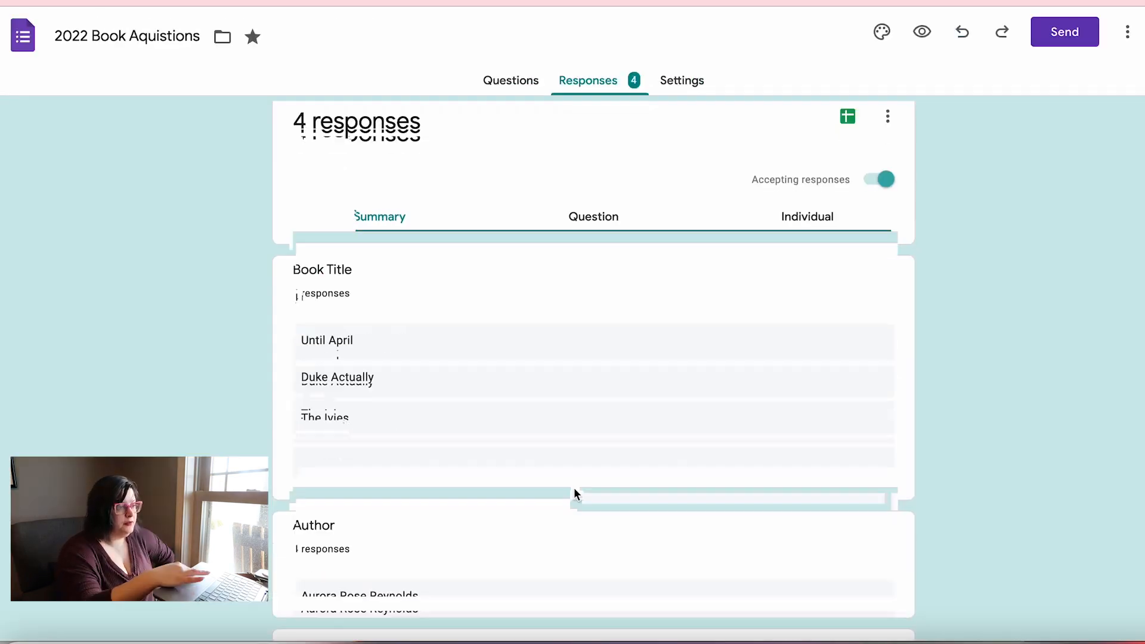
Step: Review the 2022 Book Aquistions form's response summary for author, source, cost, retail price and recommendation
scroll(574, 493, down, 7)
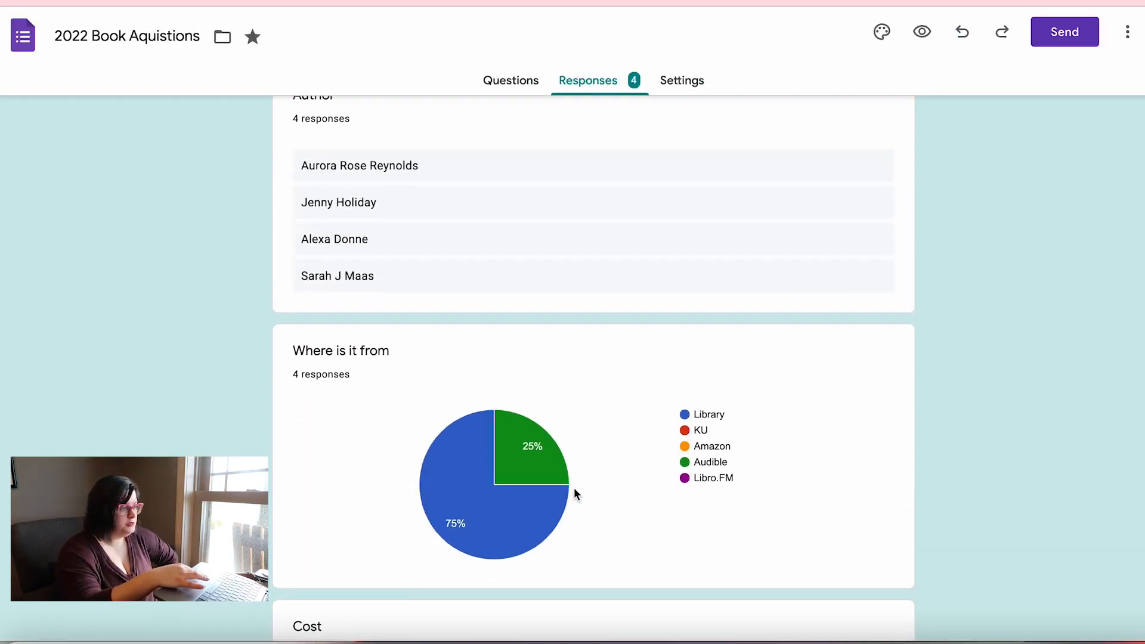
scroll(574, 494, down, 1)
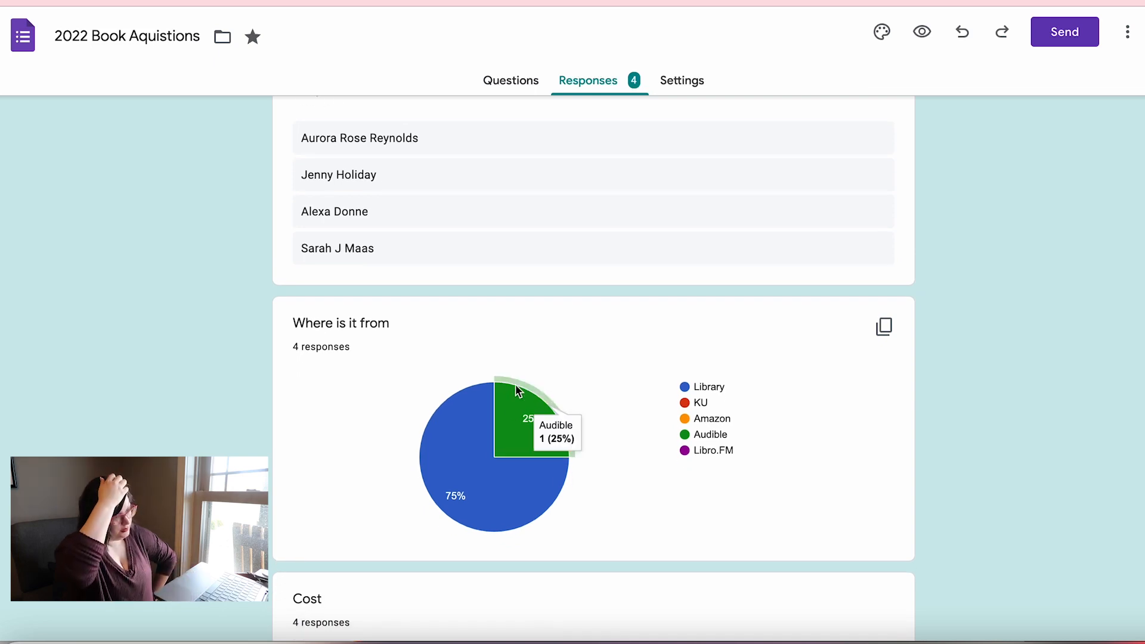
scroll(590, 512, down, 3)
scroll(639, 593, down, 7)
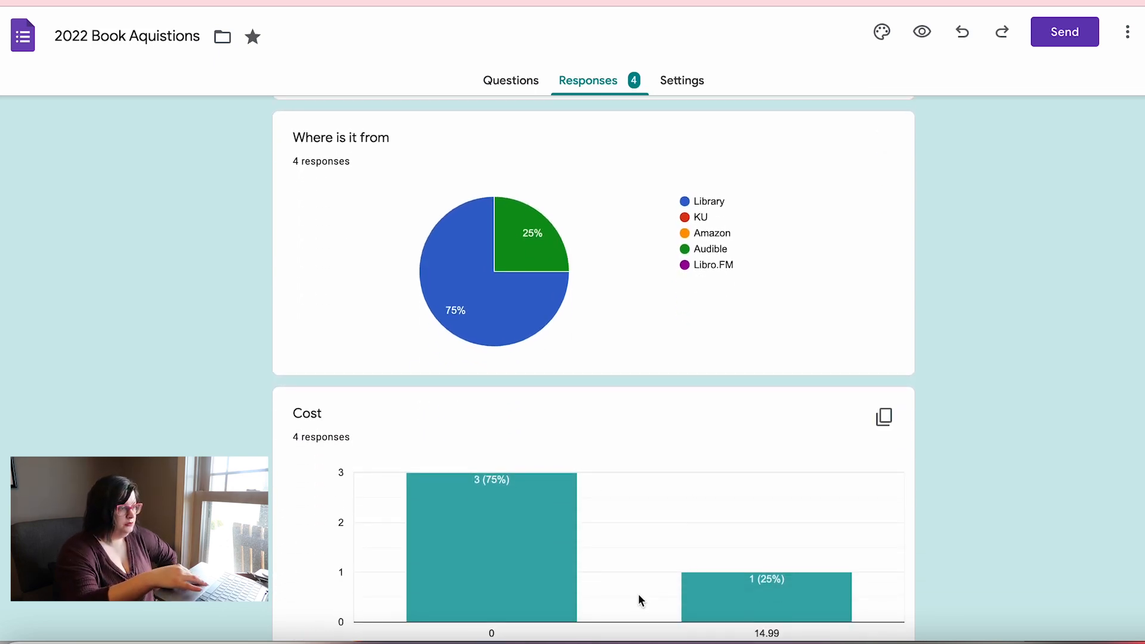
scroll(638, 597, up, 3)
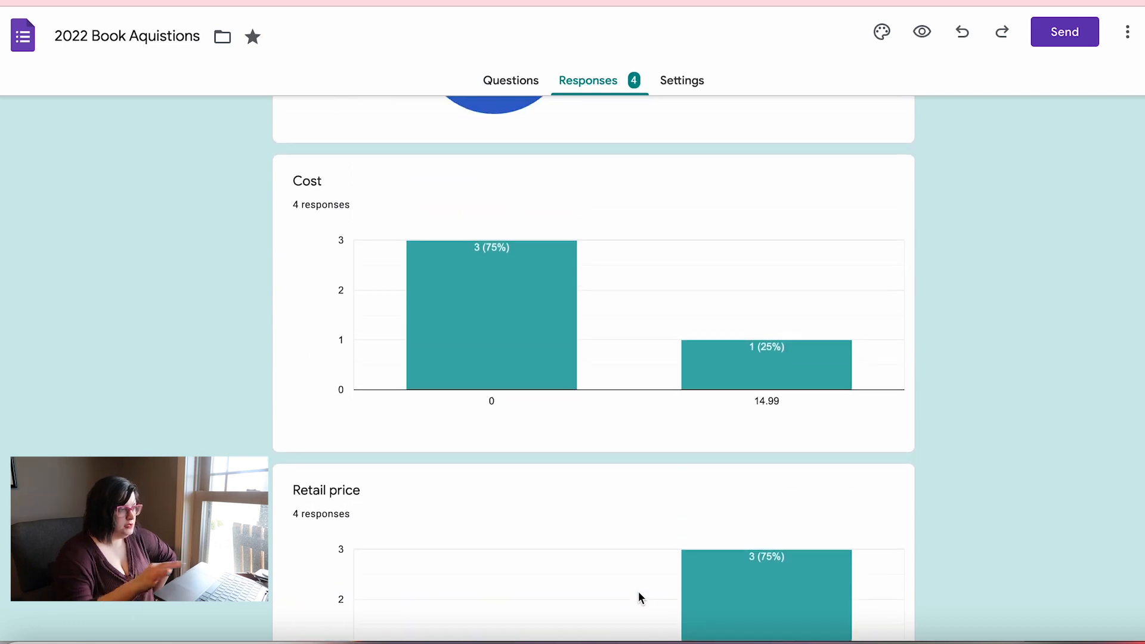
scroll(638, 597, down, 1)
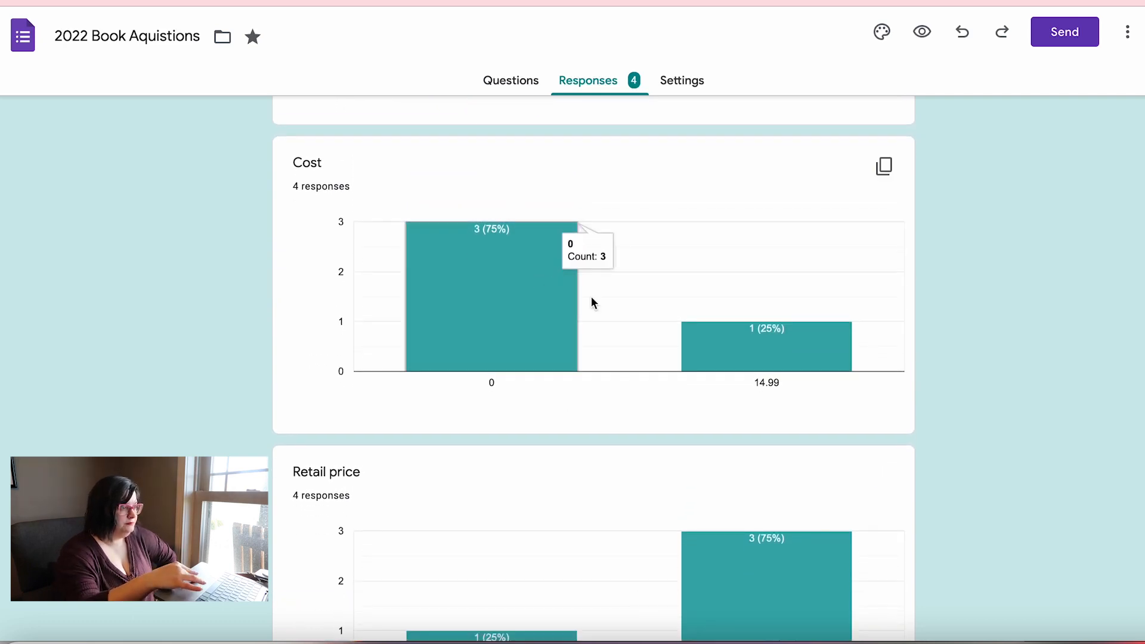
scroll(586, 385, down, 5)
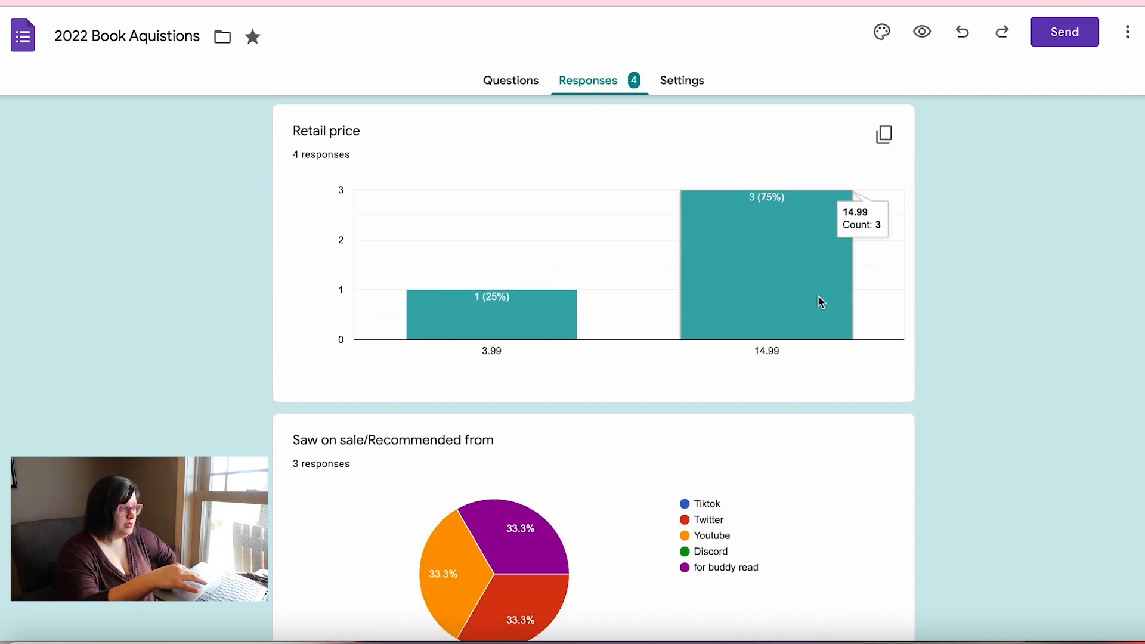
scroll(818, 296, down, 2)
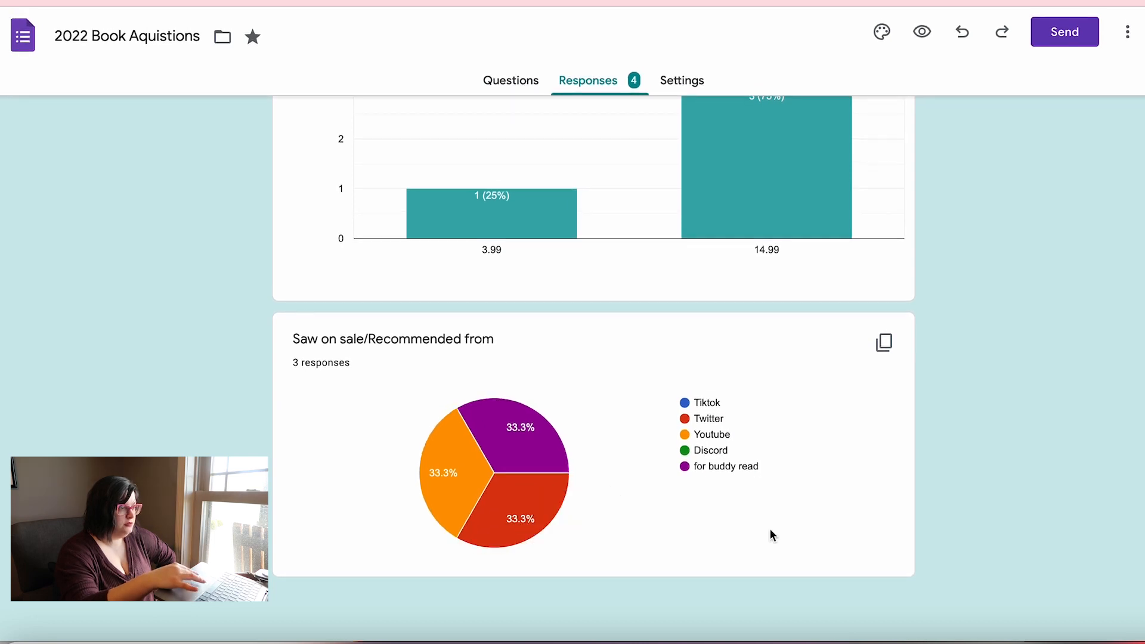